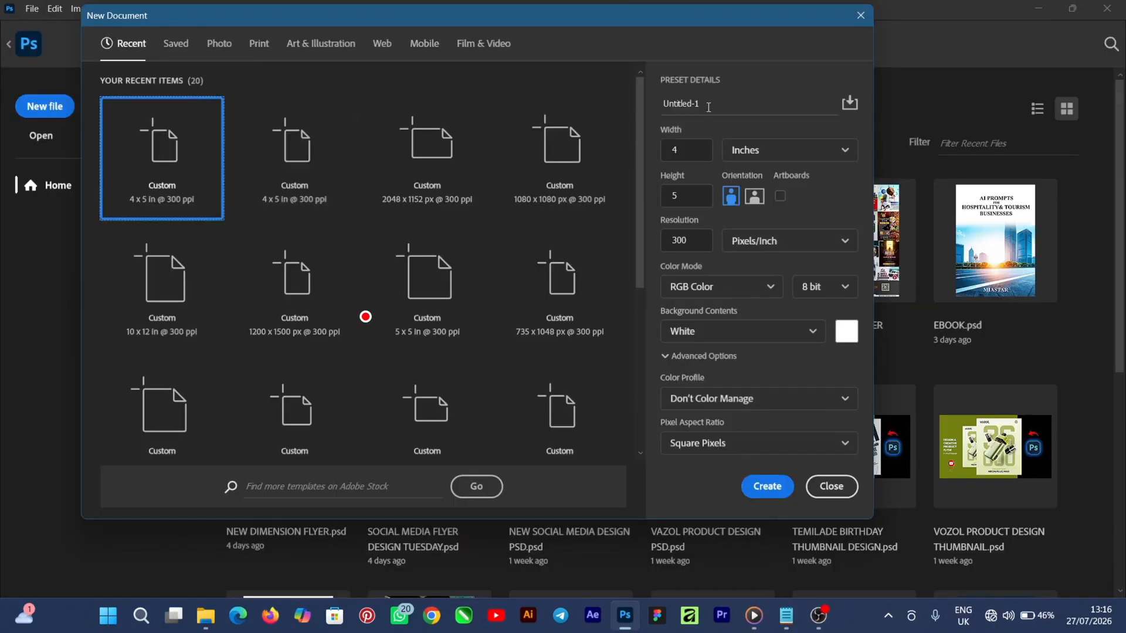
Create a new 4 x 5 inch, 300 ppi RGB document named AI DESIGN with a white background
left_click(708, 108)
type("AI DESIGN")
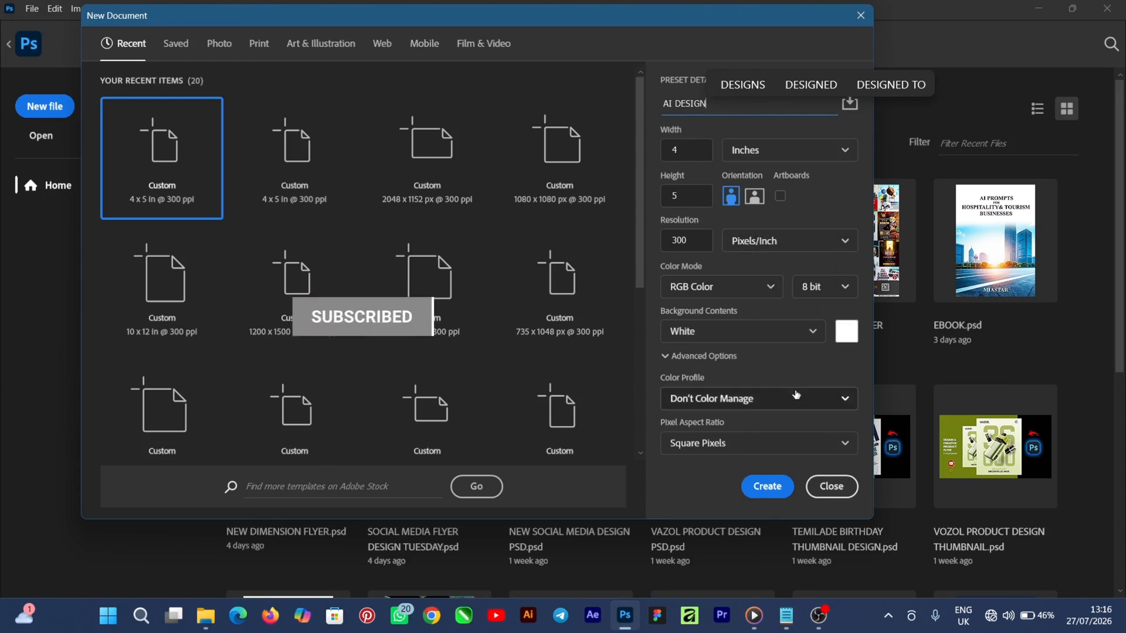
left_click(772, 485)
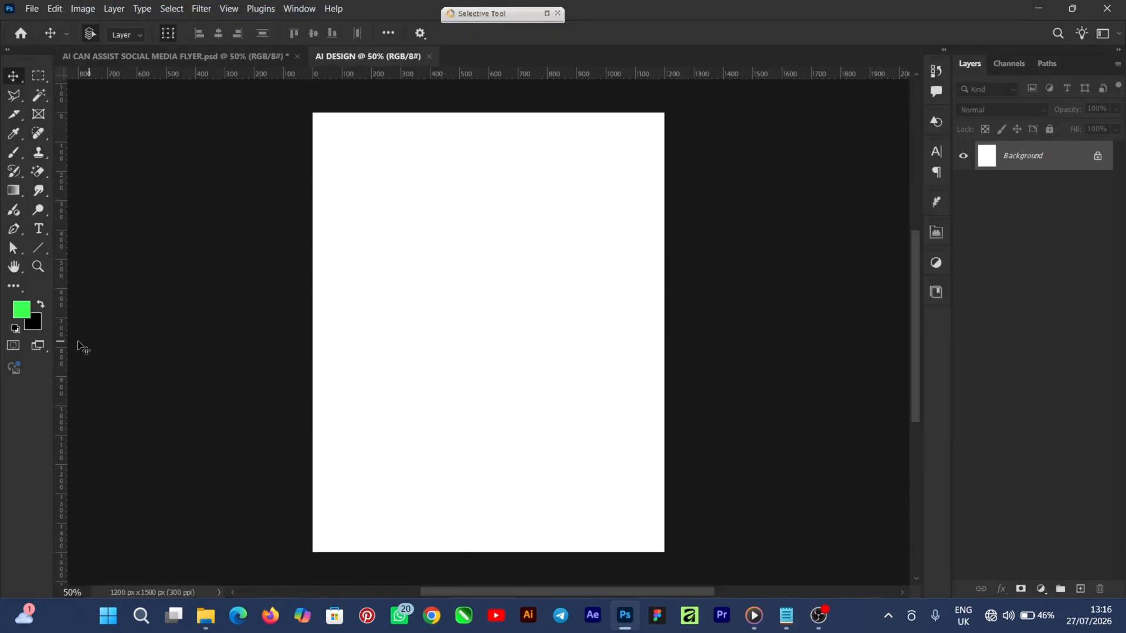
Cover the canvas with a Solid Color fill layer in near-black 010100
left_click(41, 304)
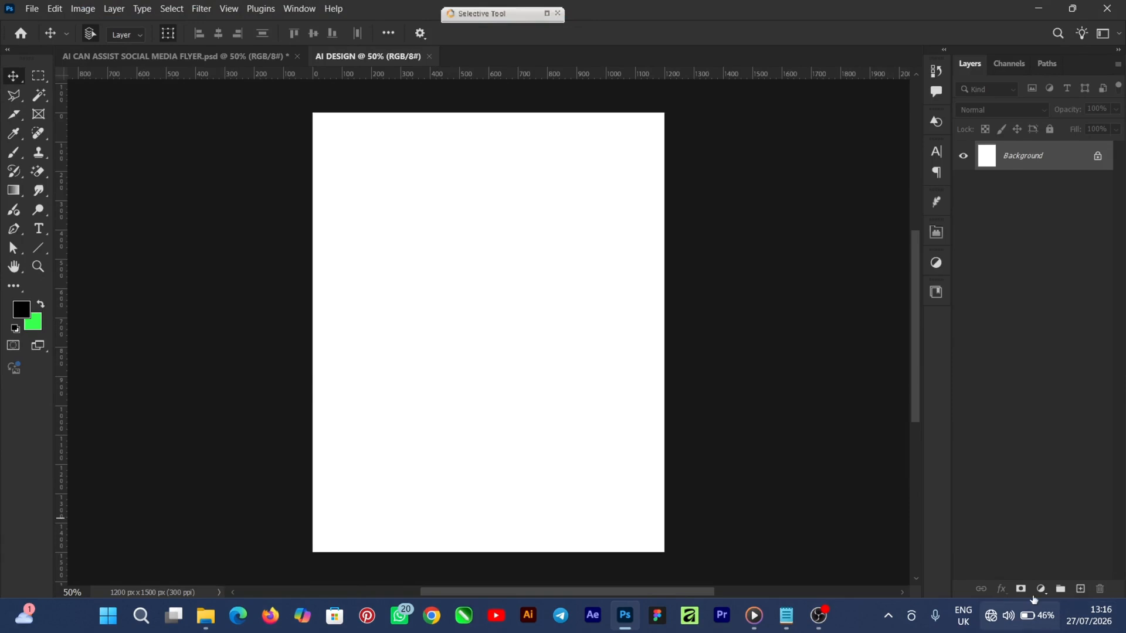
left_click(1041, 590)
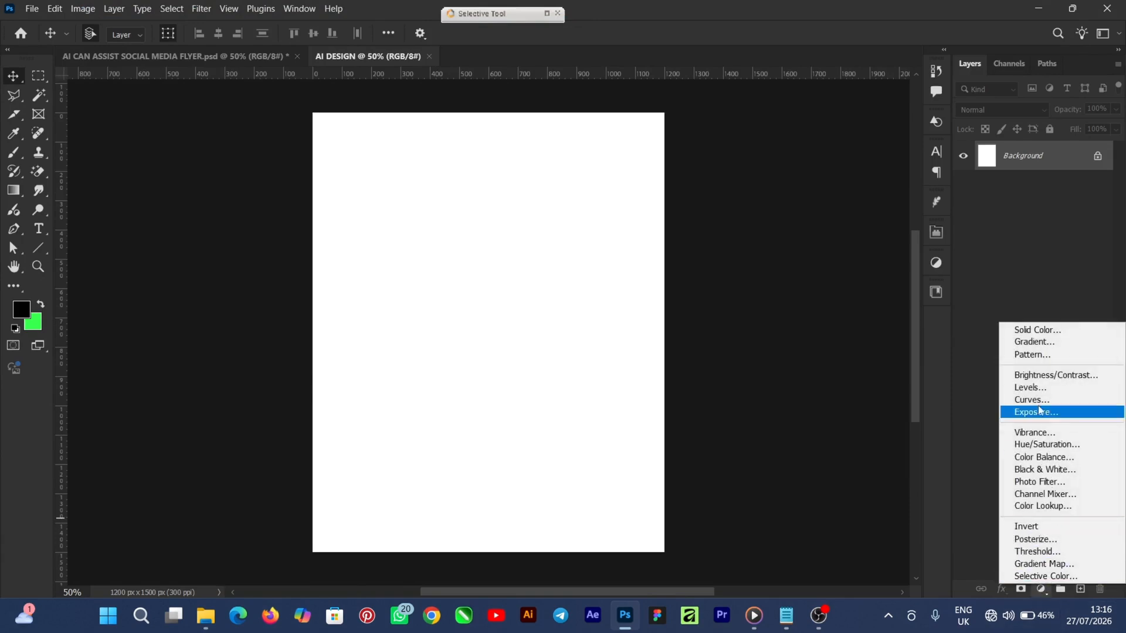
left_click(1035, 330)
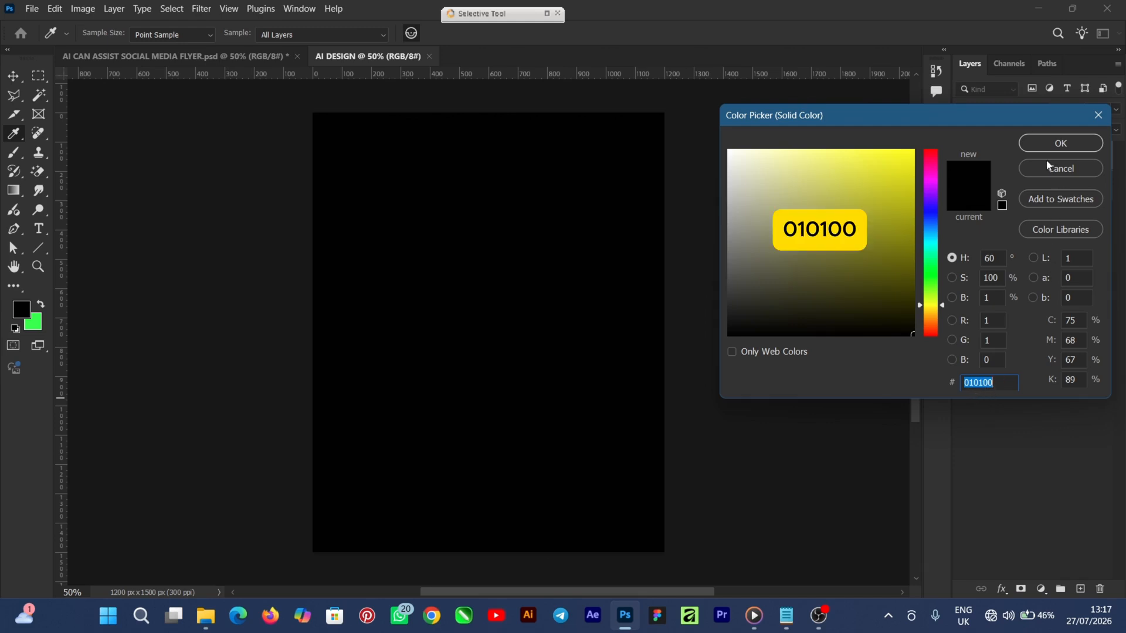
left_click(1046, 143)
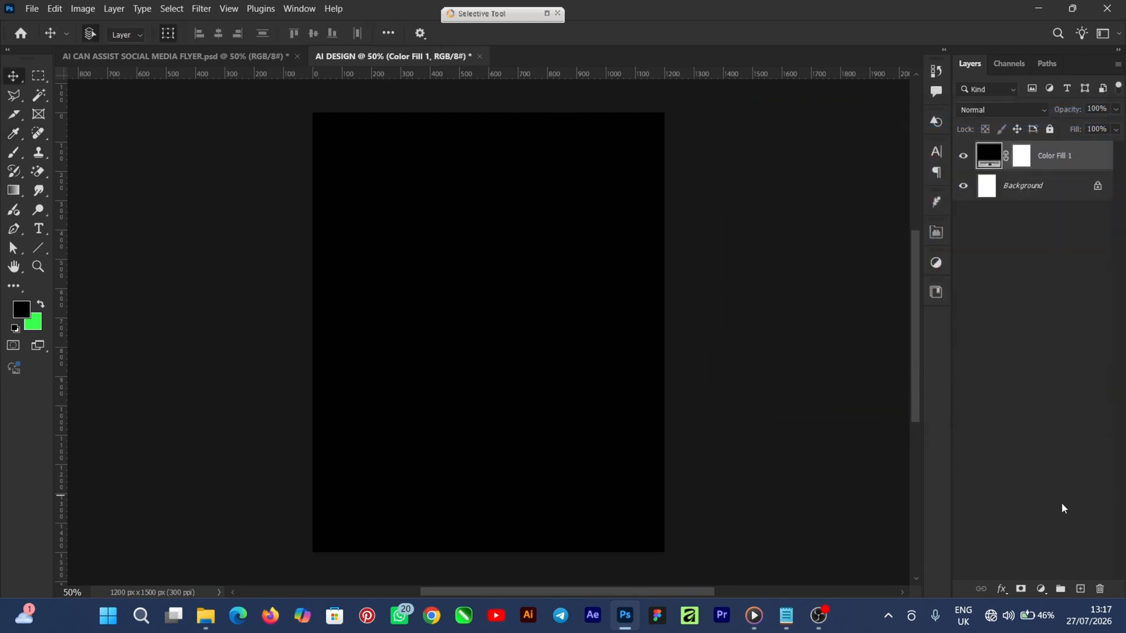
Add a new empty layer and choose the soft round brush at 0% hardness with green as the foreground colour
left_click(42, 305)
left_click(1079, 588)
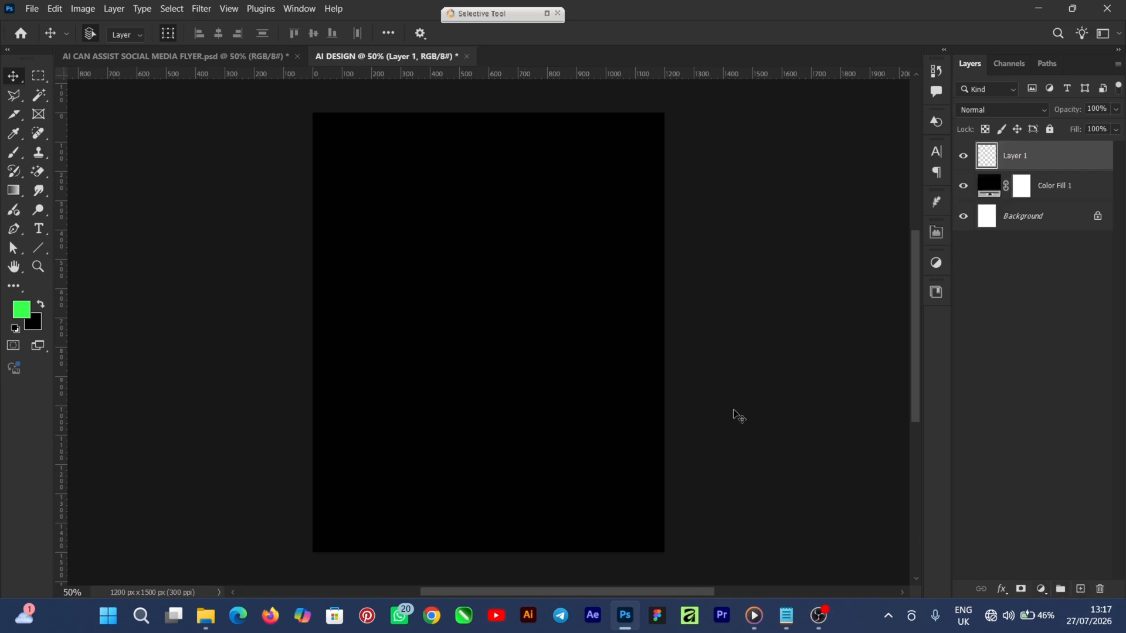
left_click(12, 156)
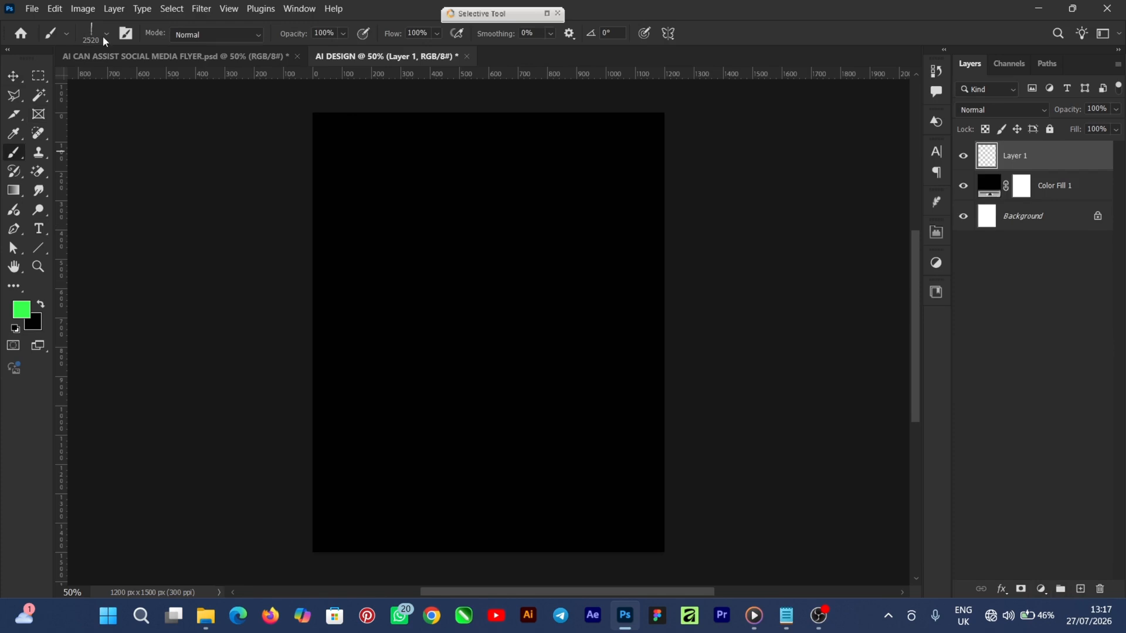
left_click(107, 32)
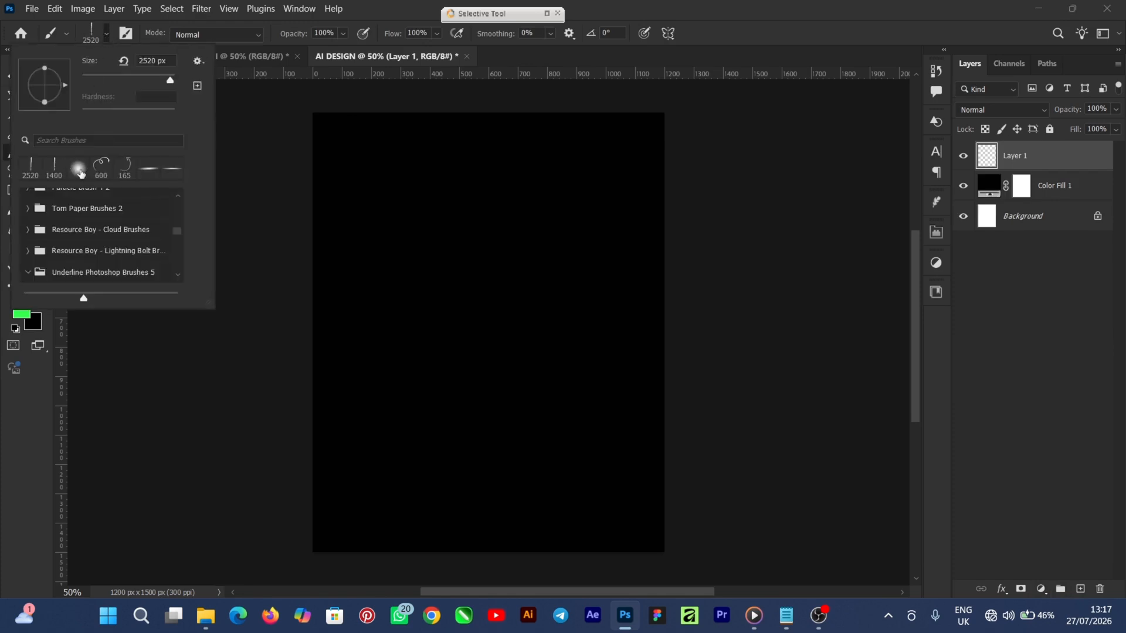
left_click(79, 170)
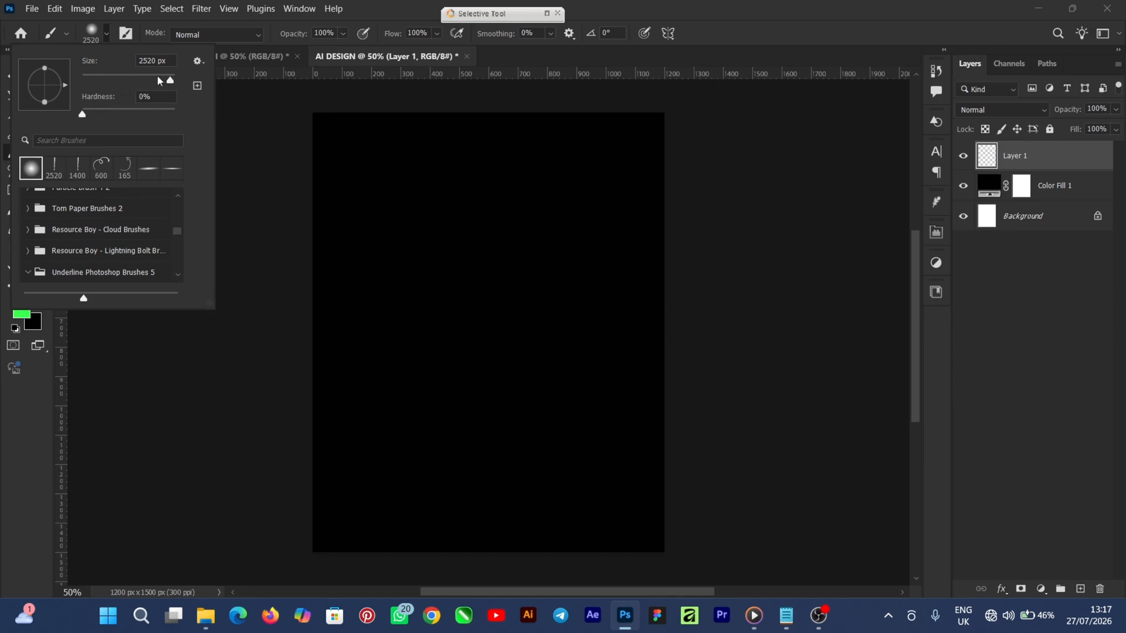
left_click_drag(170, 81, 162, 81)
left_click(674, 9)
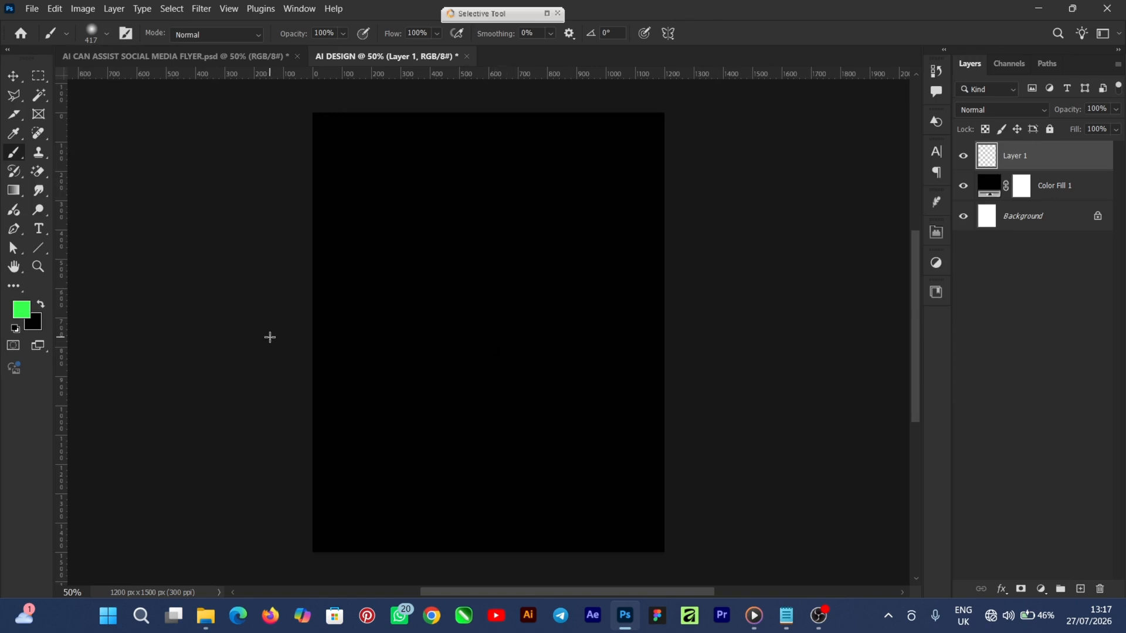
Enlarge the brush to 1000 px and paint one soft green glow near the canvas's upper-left corner
key("bracketright")
key("bracketright")
key("bracketright")
key("bracketright")
key("bracketright")
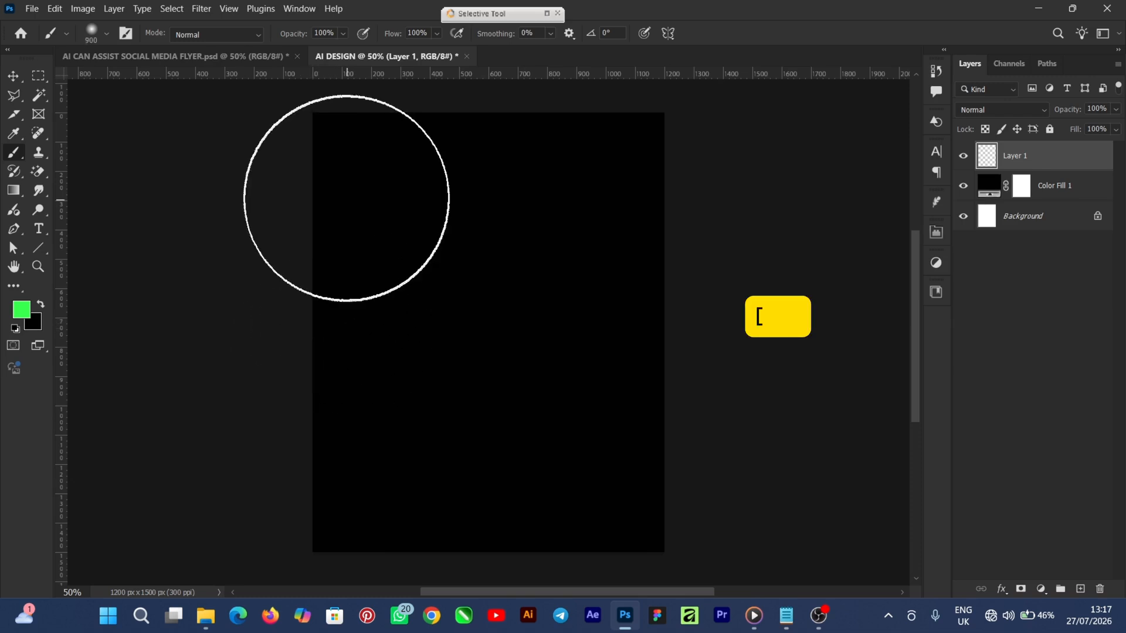
key("bracketright")
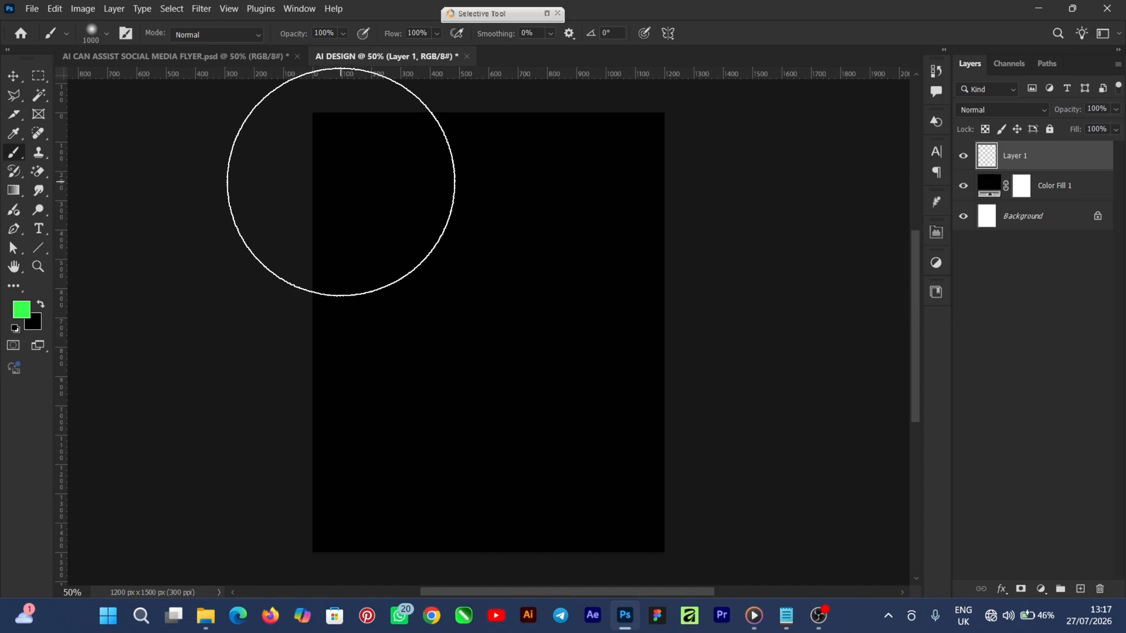
left_click(342, 183)
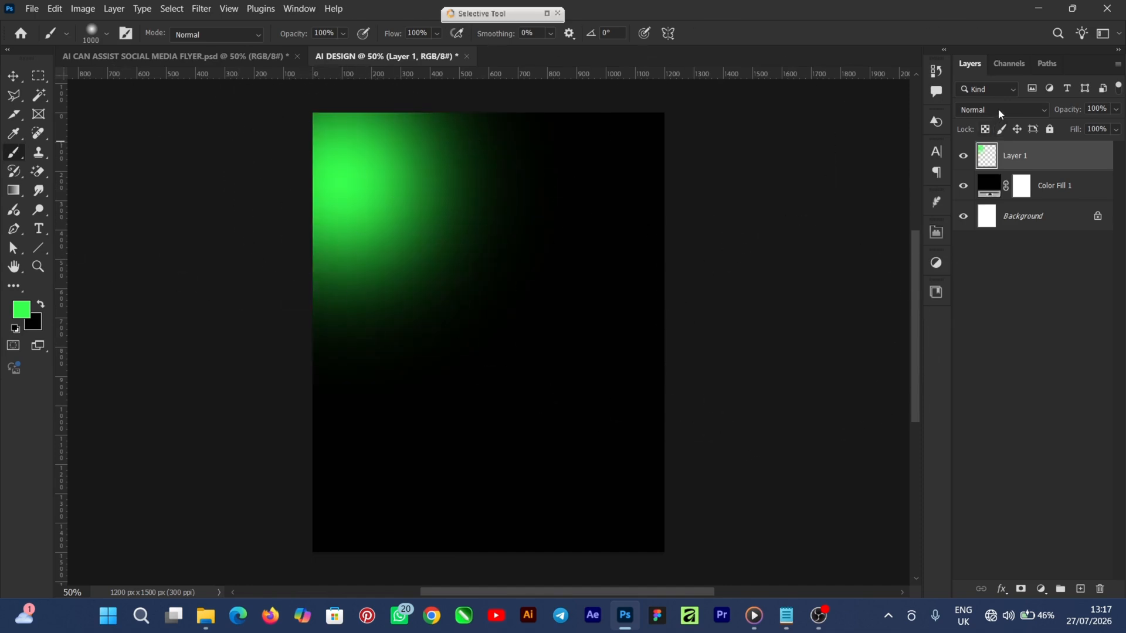
Set the green glow layer to Screen blending and scale it to about 130%, shifted partly beyond the canvas's upper-left corner
left_click(998, 110)
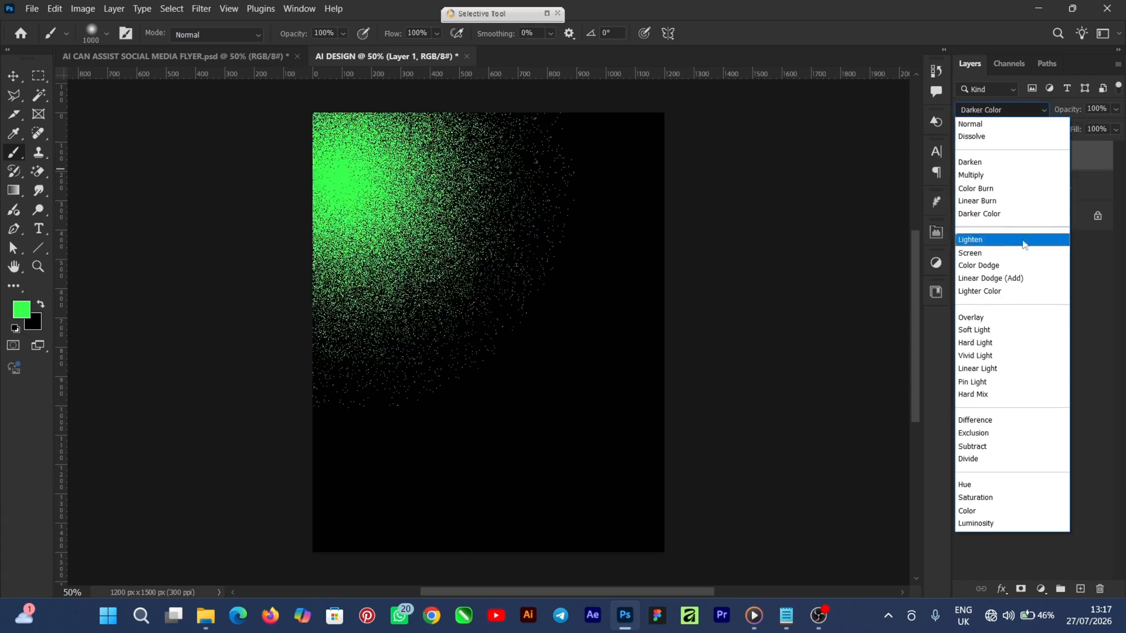
left_click(985, 252)
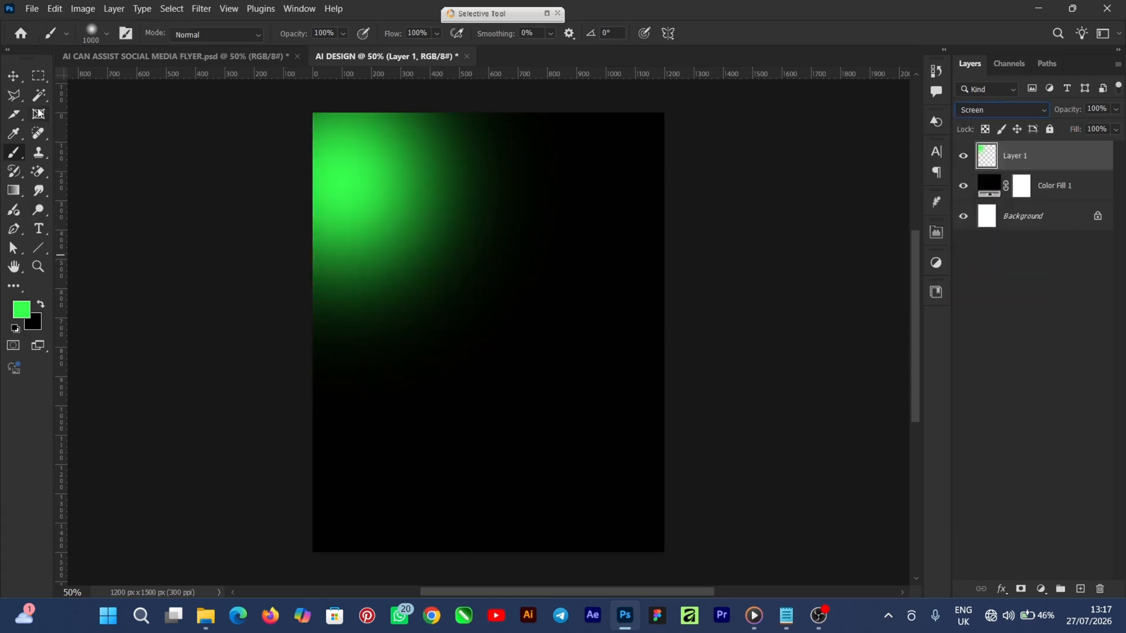
left_click(14, 80)
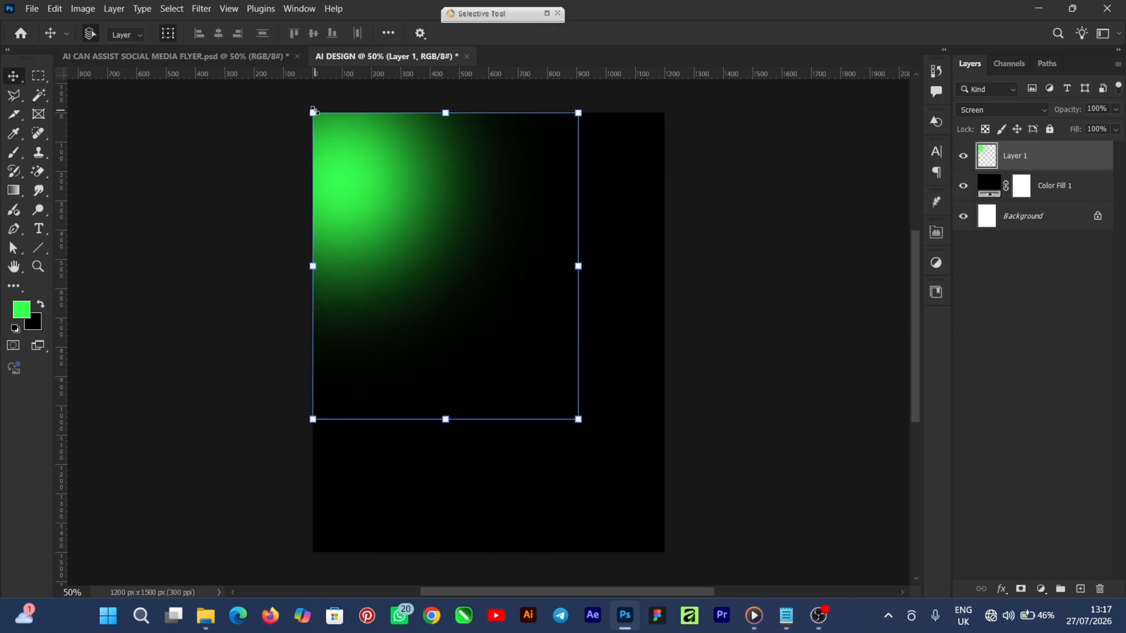
left_click_drag(311, 111, 252, 105)
left_click_drag(385, 252, 364, 235)
left_click_drag(557, 469, 578, 494)
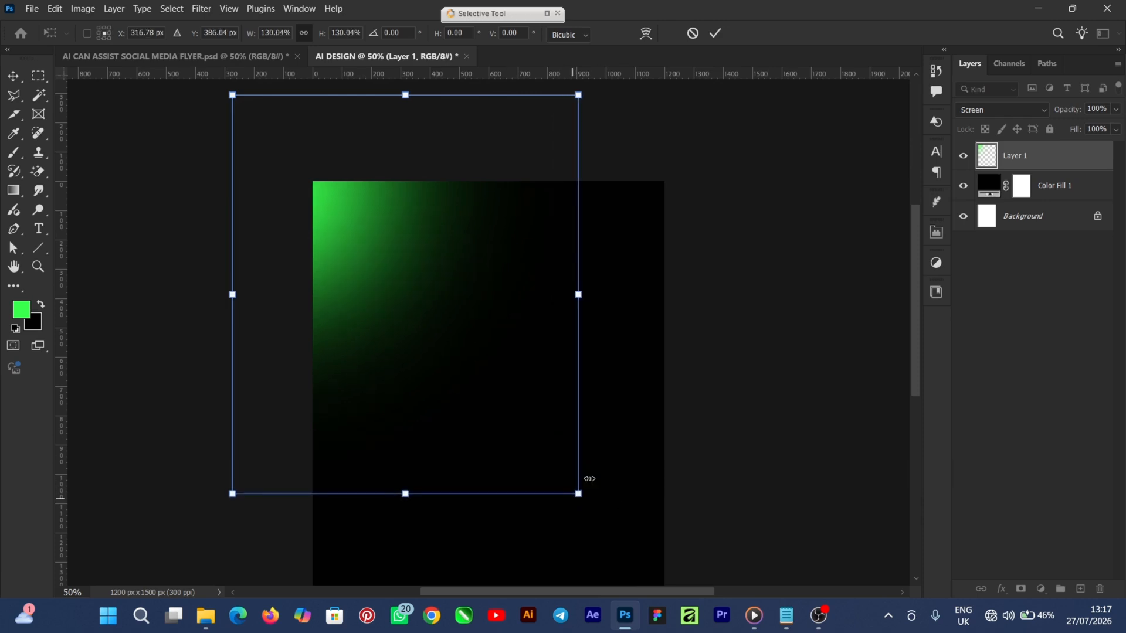
left_click(715, 33)
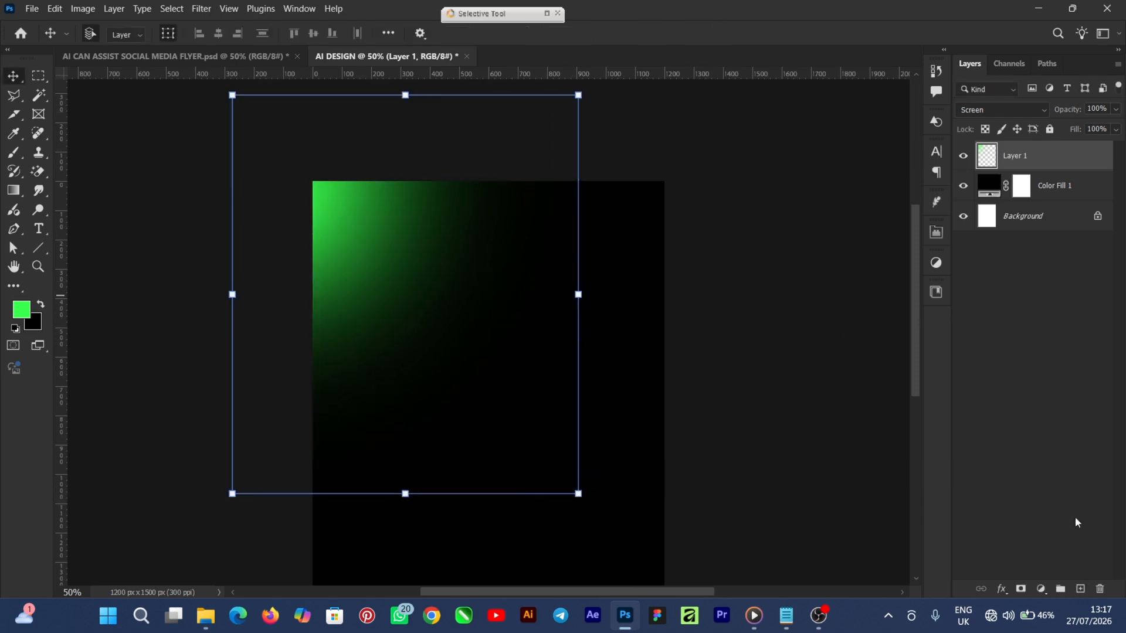
Paint a second soft green glow on a new layer at the canvas's right edge, below mid-height, with the 1000 px brush
left_click(1080, 589)
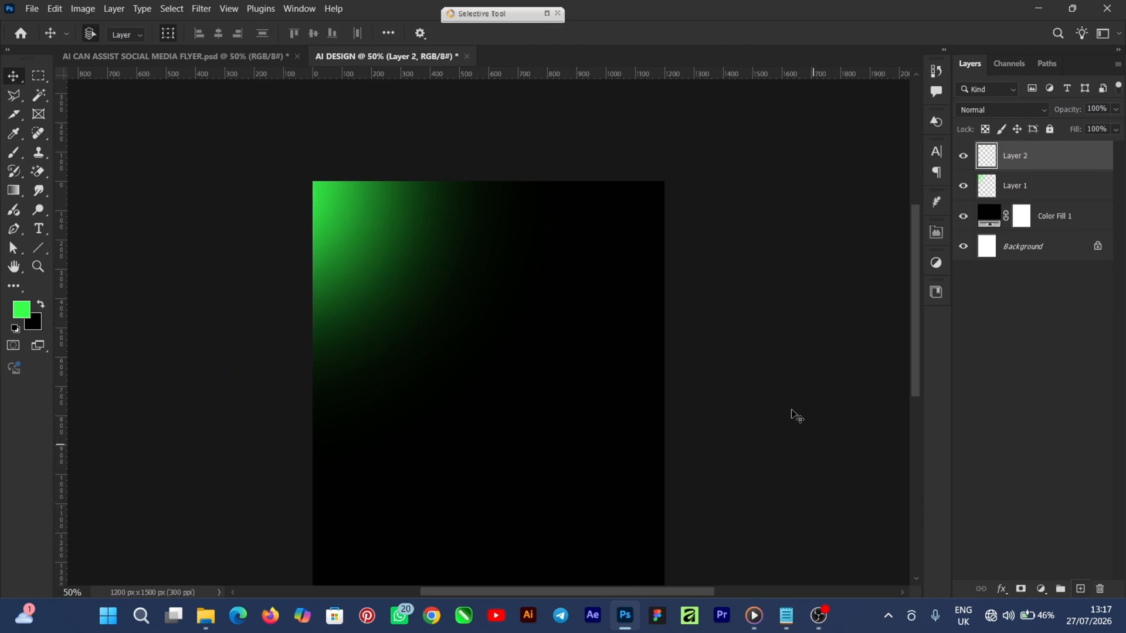
scroll(912, 286, "down", 1)
scroll(912, 287, "down", 3)
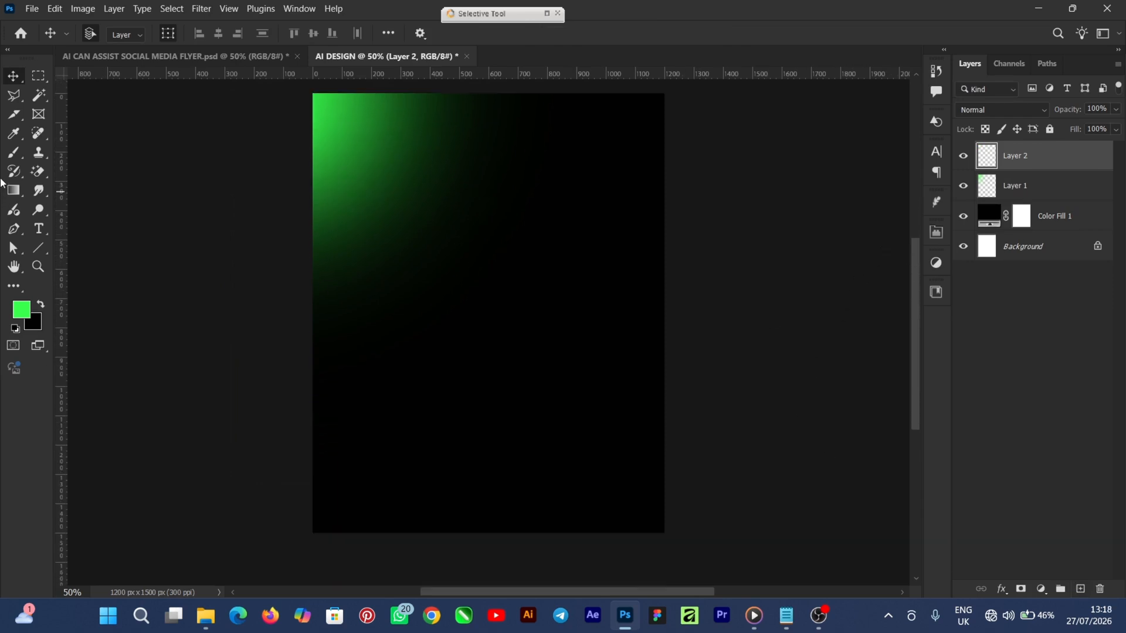
left_click(13, 153)
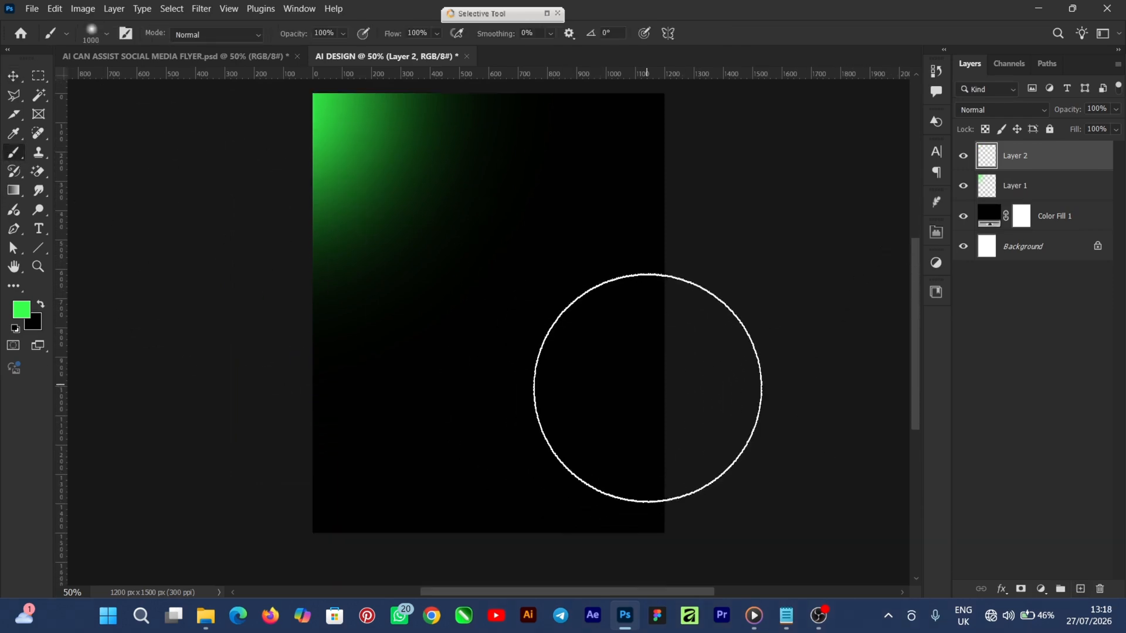
left_click(653, 385)
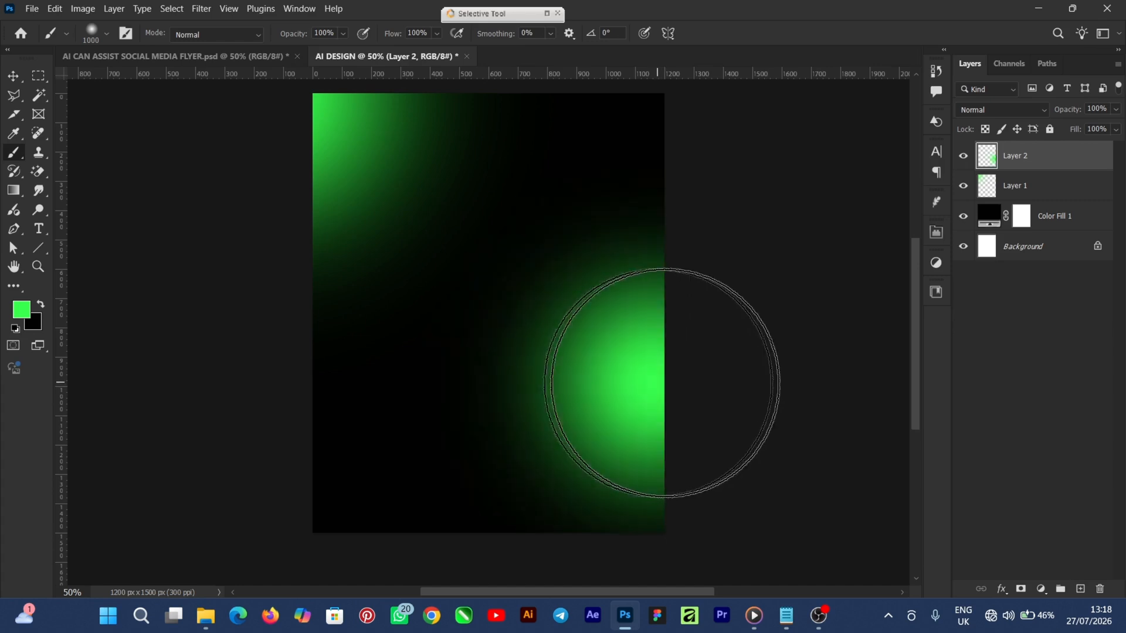
Set the second glow layer to Screen blending, then widen it to about 120% and shift it about 96 px right, partly off the canvas
left_click(997, 112)
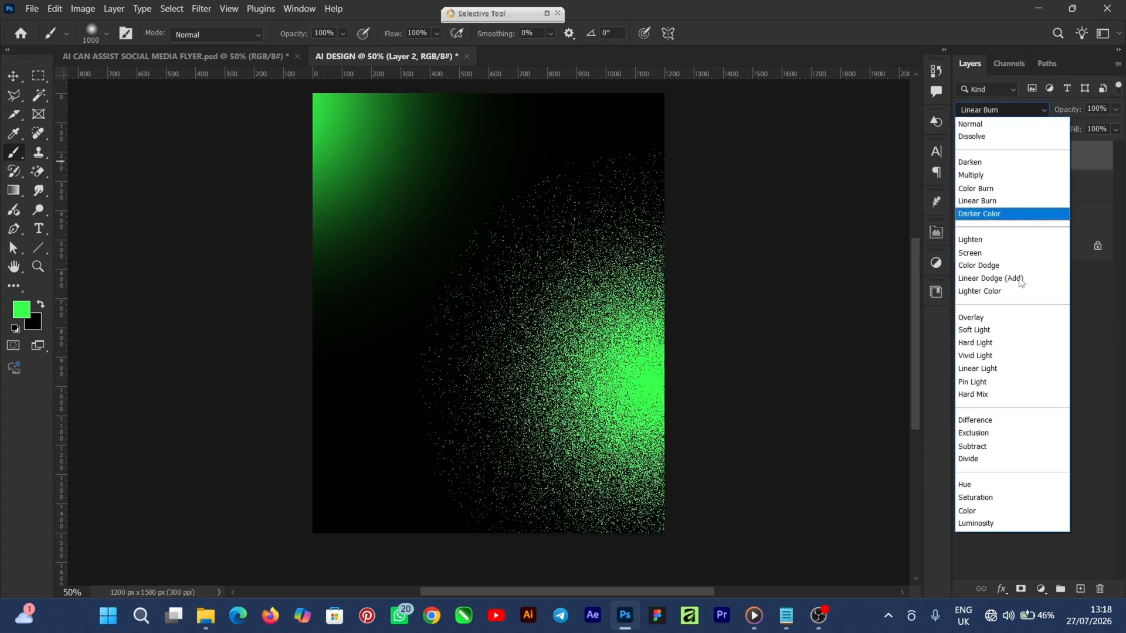
left_click(982, 253)
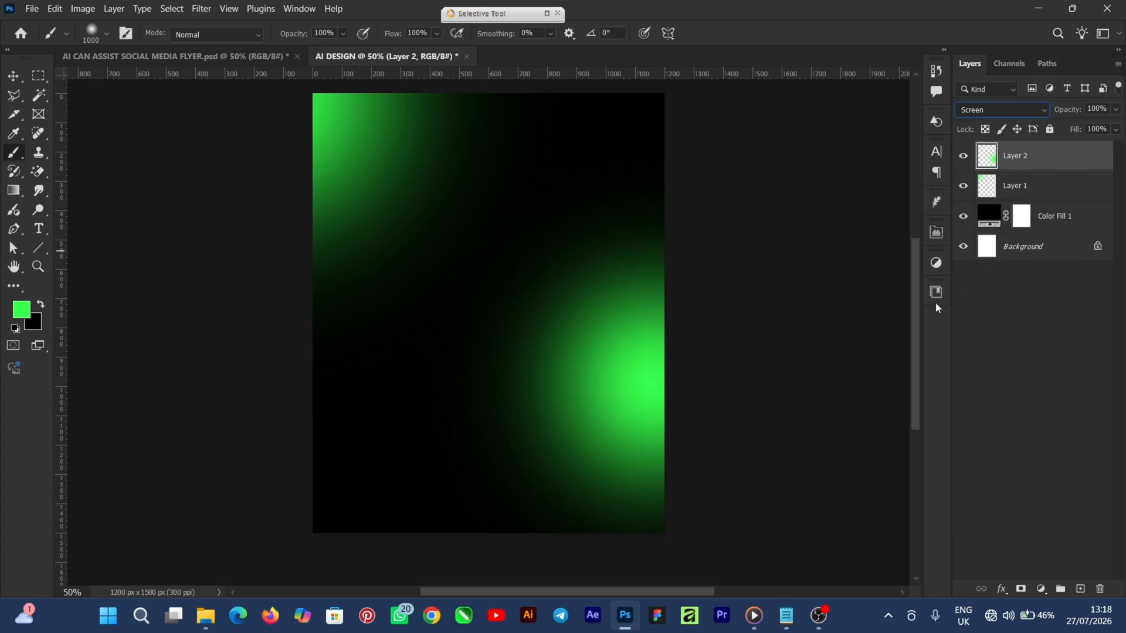
left_click(13, 77)
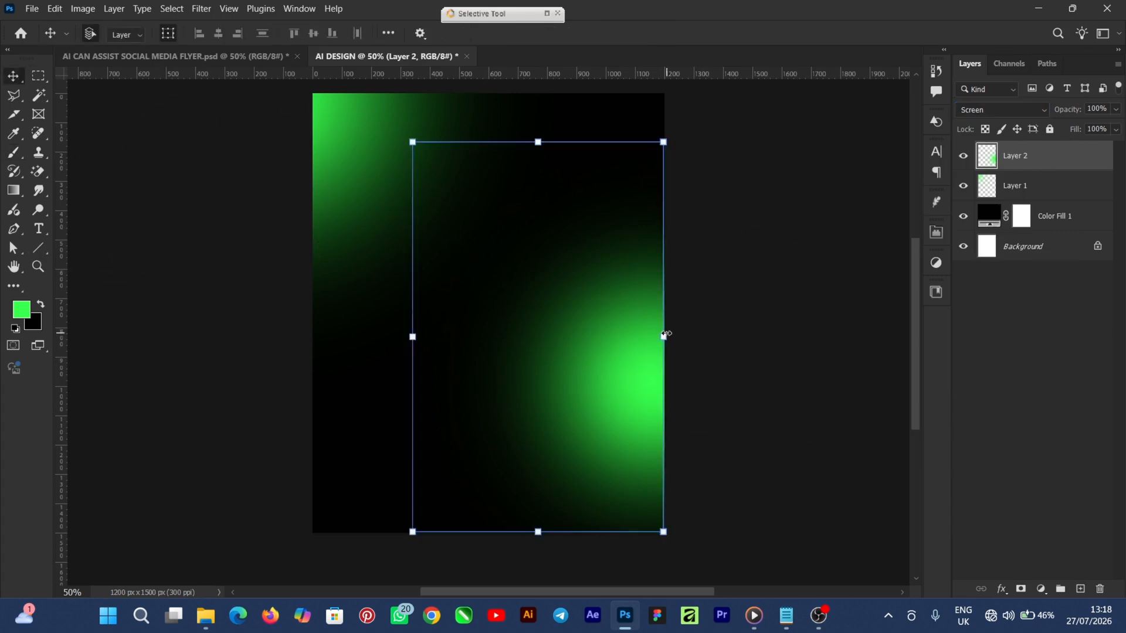
left_click_drag(684, 332, 714, 329)
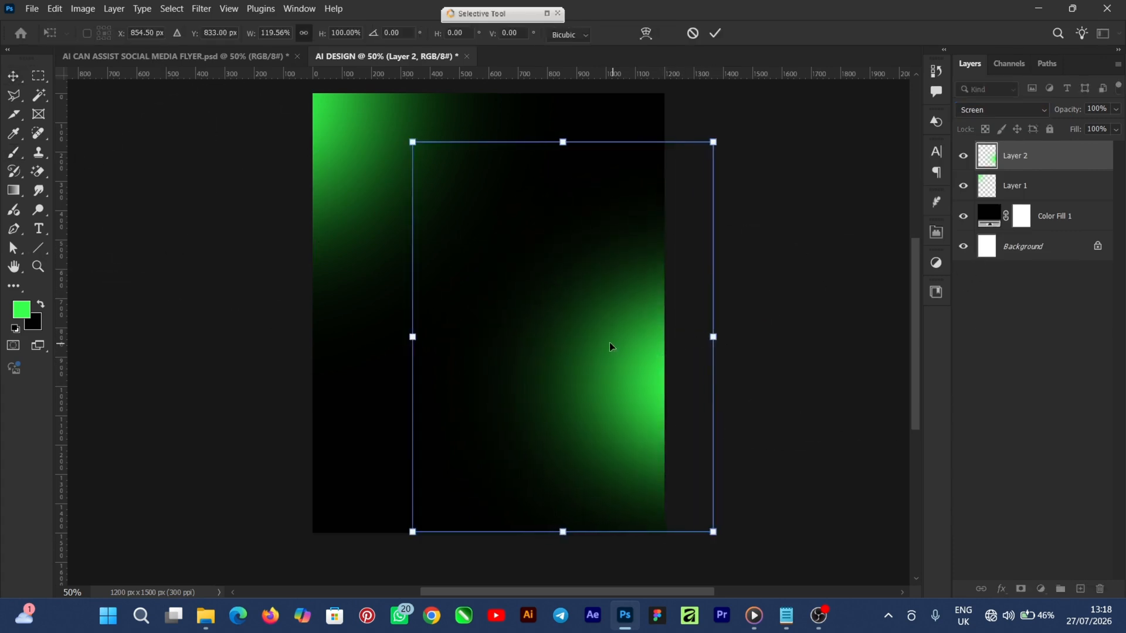
left_click_drag(610, 346, 637, 342)
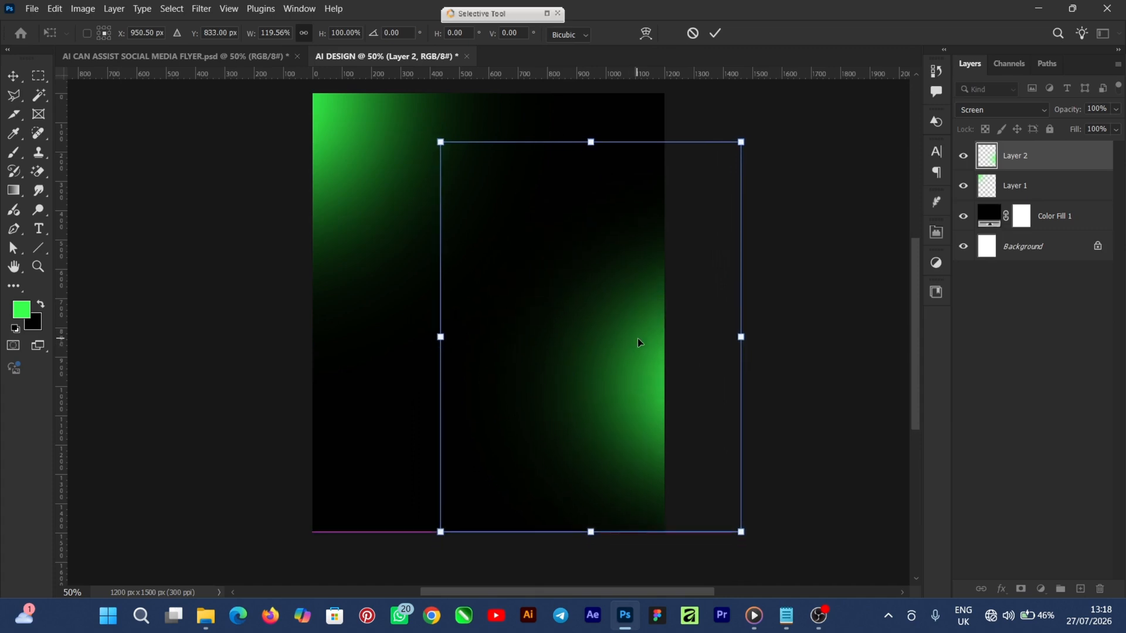
left_click(715, 34)
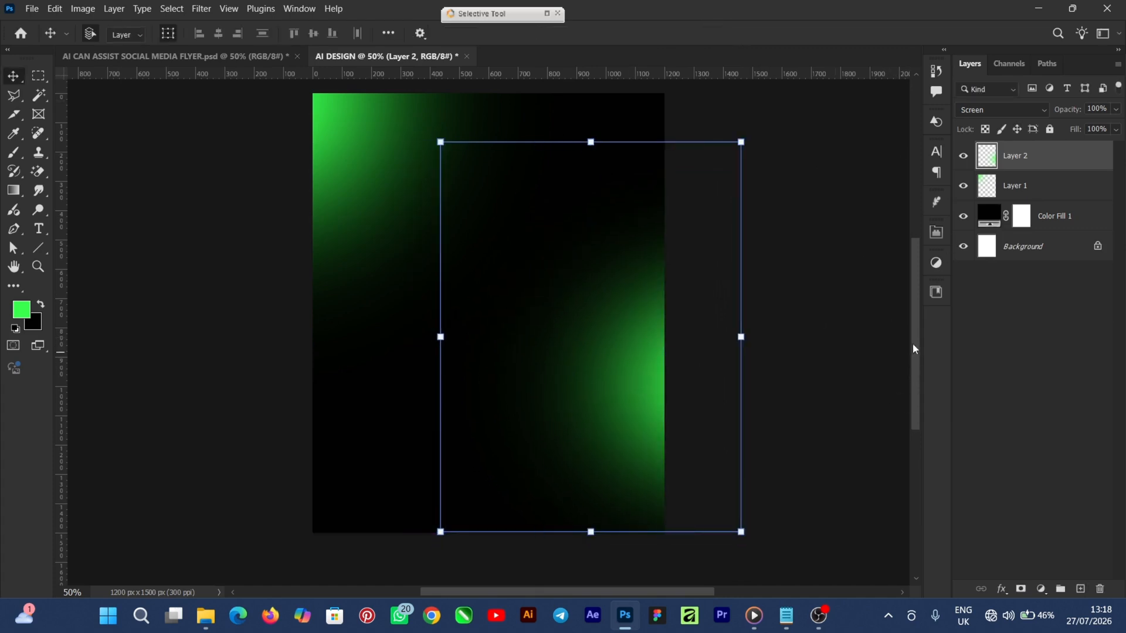
mouse_move(912, 347)
left_mouse_down()
mouse_move(913, 315)
mouse_move(913, 337)
left_mouse_up()
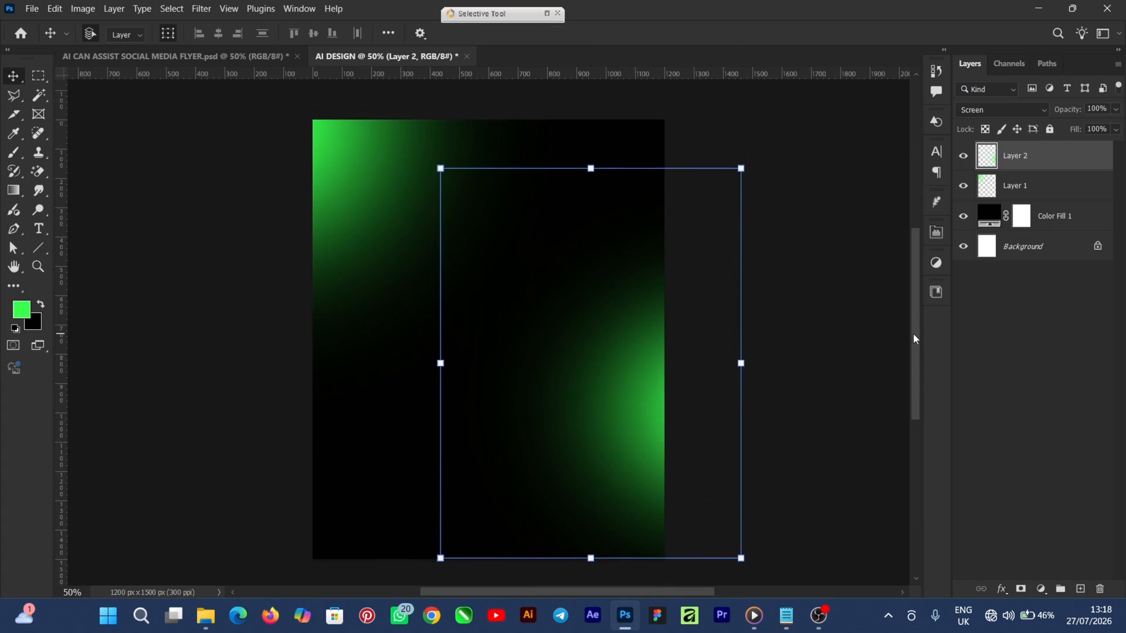
left_click(806, 373)
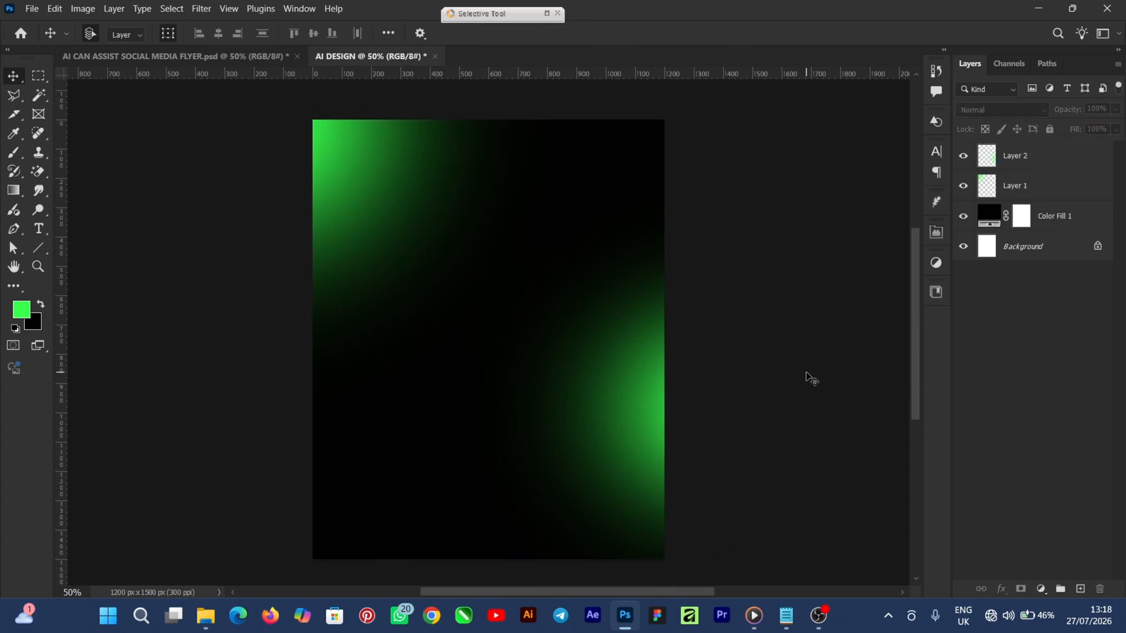
Add a new empty layer above the two glow layers and set the foreground color to white
left_click(1079, 587)
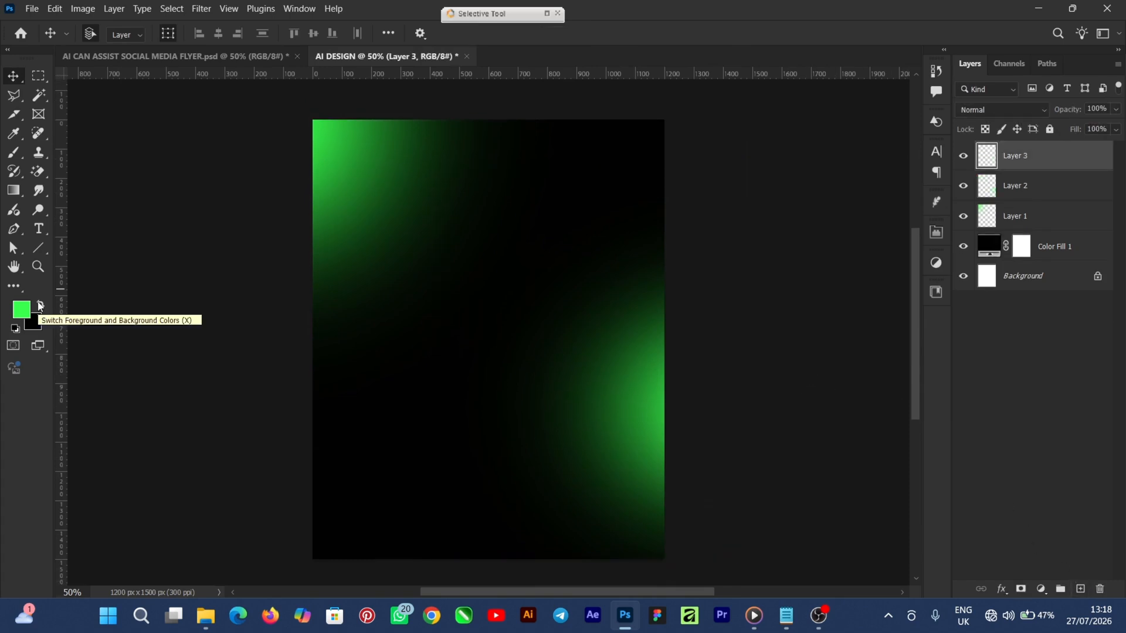
left_click(41, 304)
left_click(21, 309)
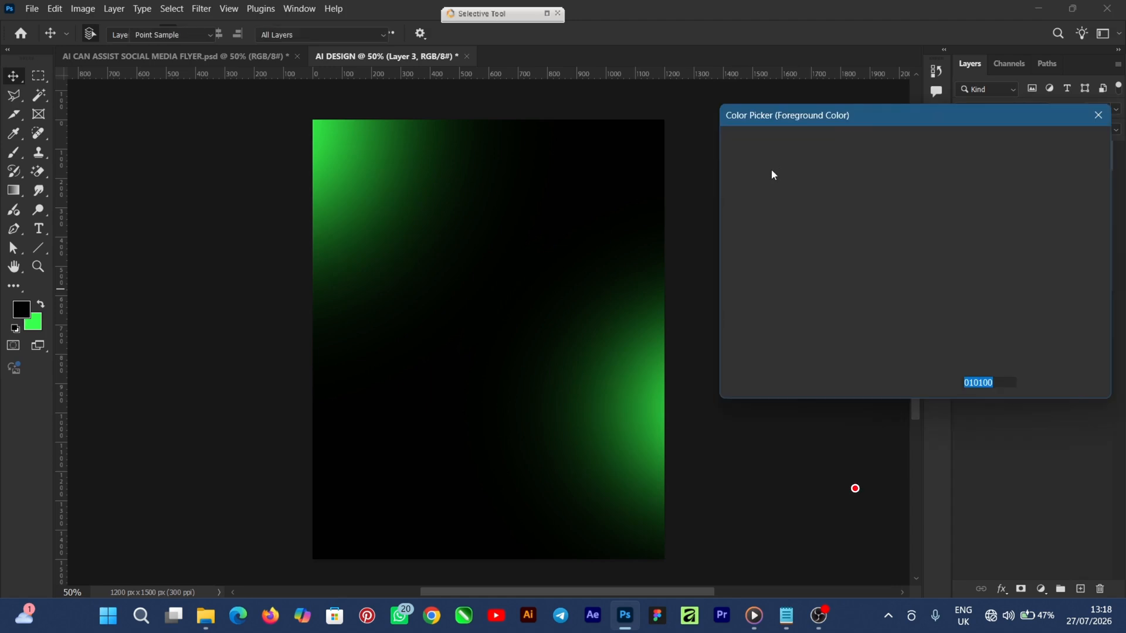
left_click(1023, 151)
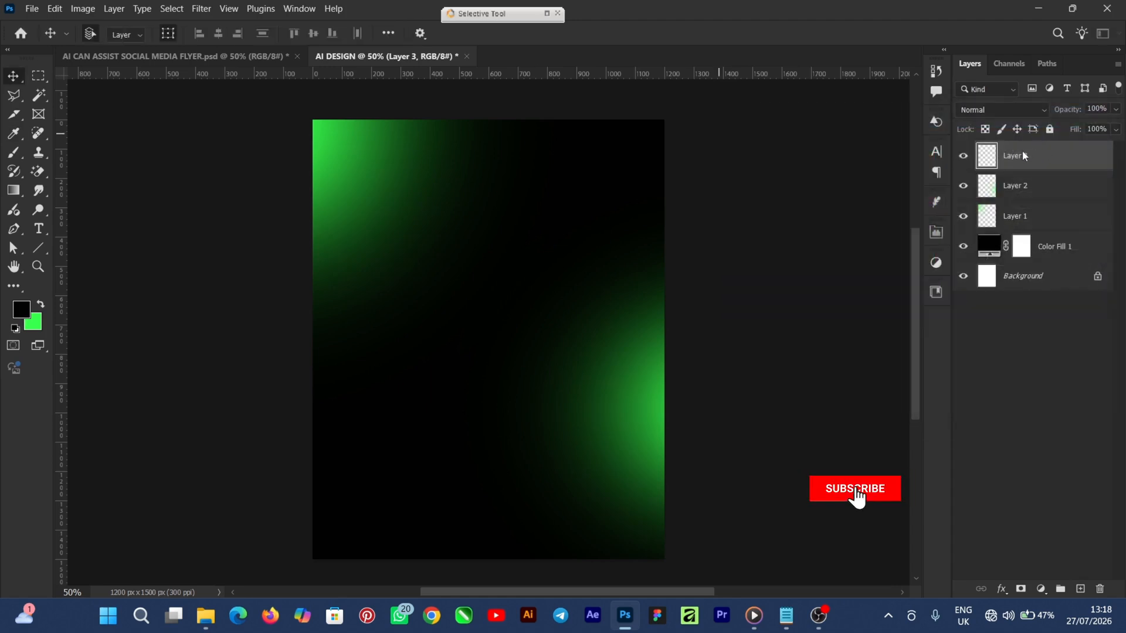
Stamp one white vertical paint stroke just left of the canvas's centre with the 2520 px RB Paint Stroke Brush 09
left_click(13, 153)
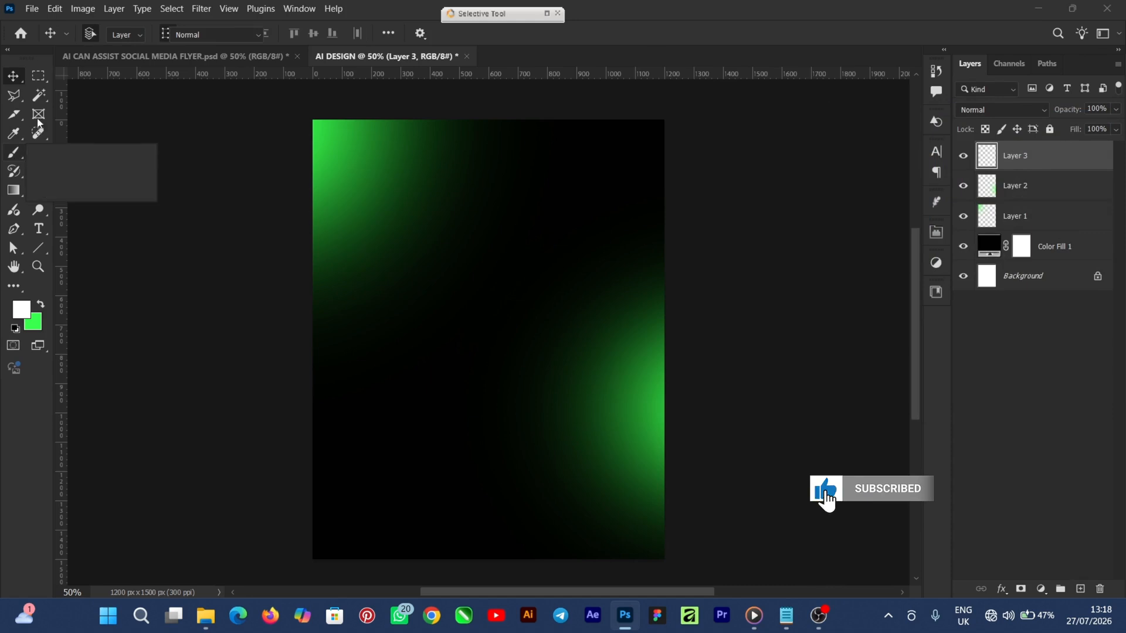
left_click(108, 35)
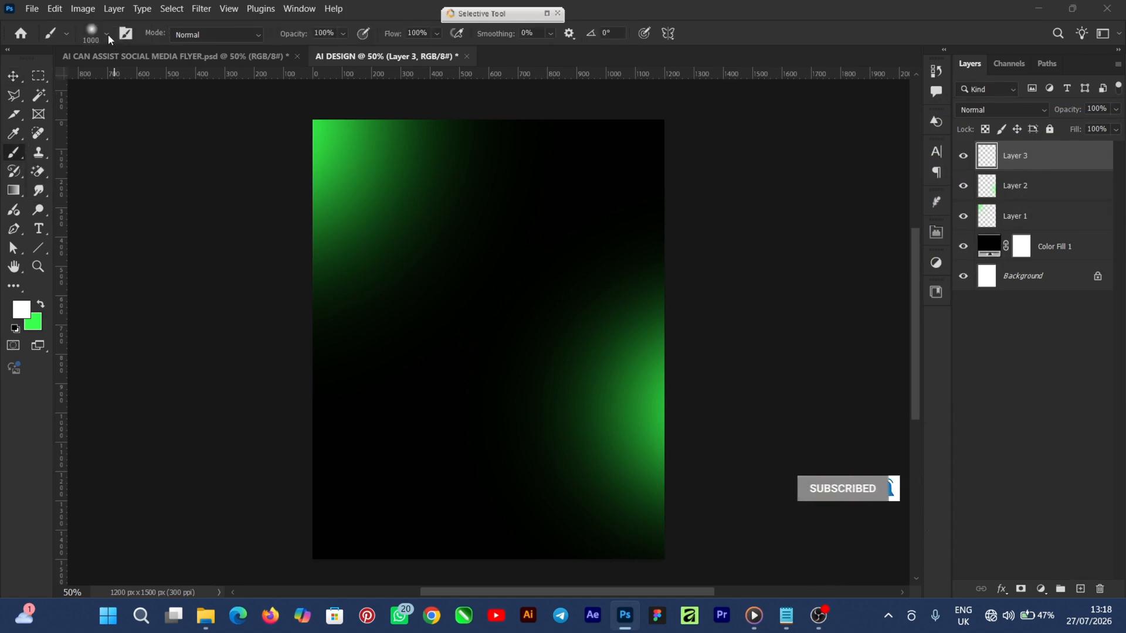
left_click(108, 34)
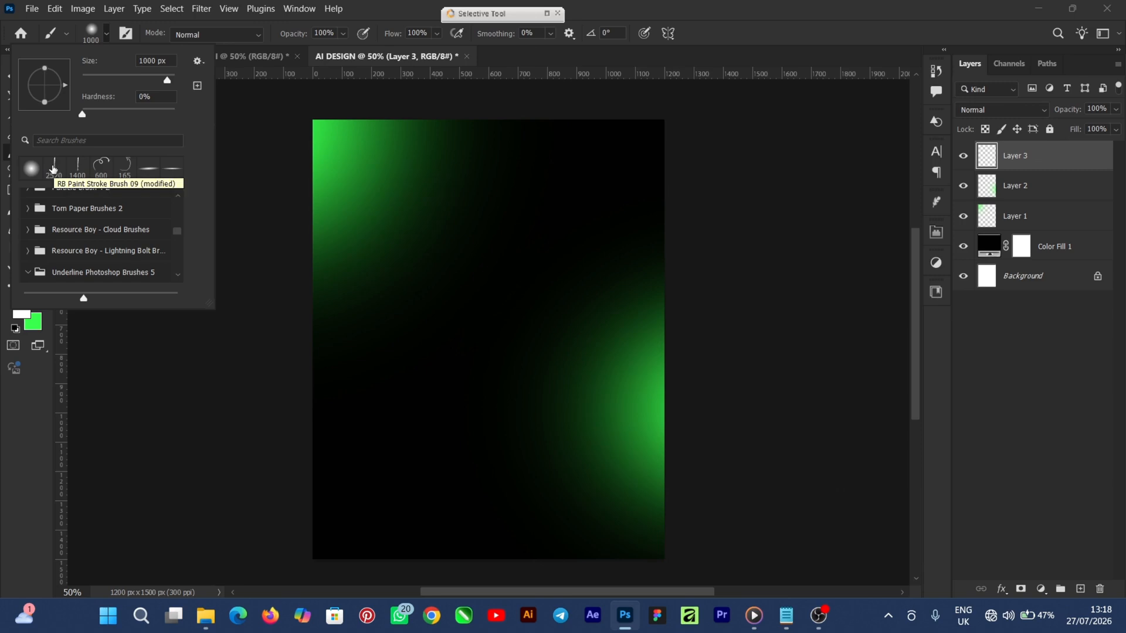
left_click(53, 169)
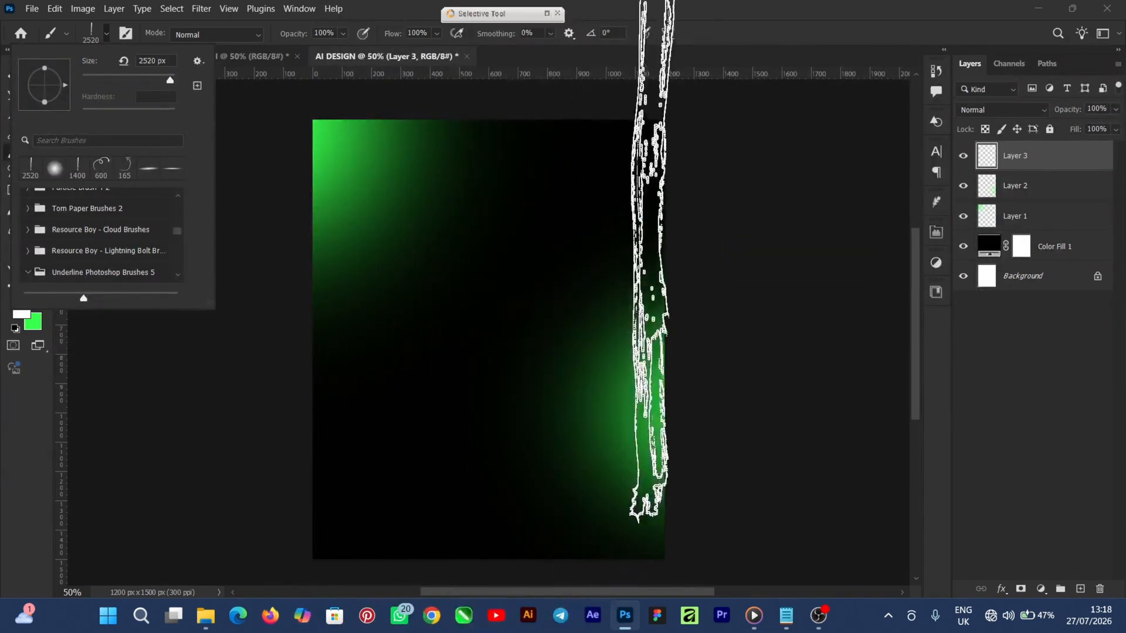
left_click(674, 11)
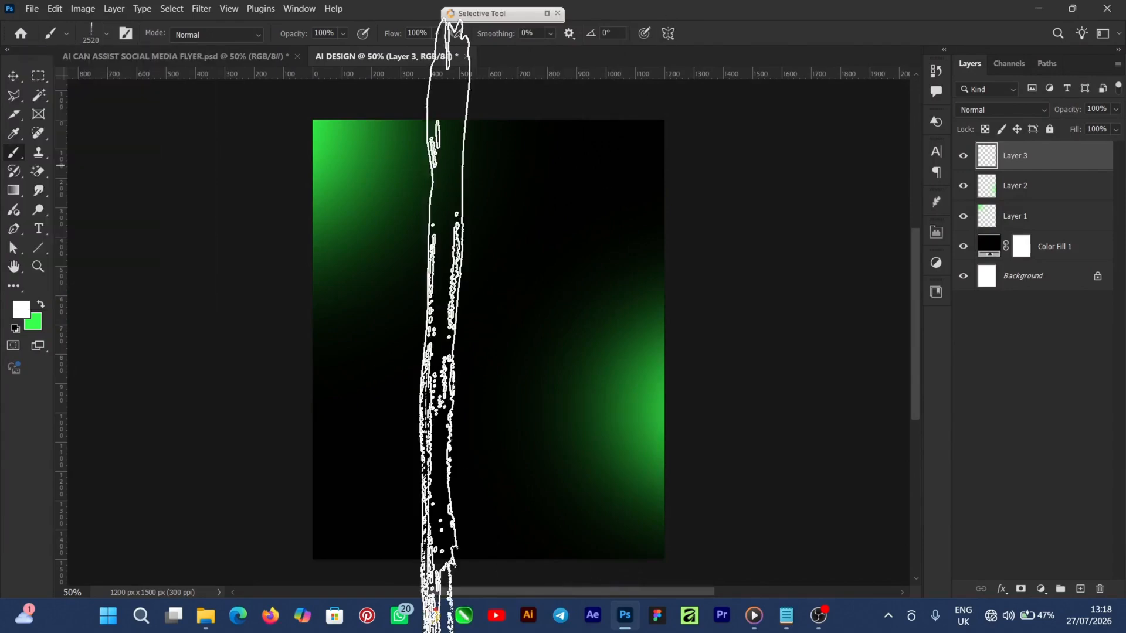
left_click(460, 463)
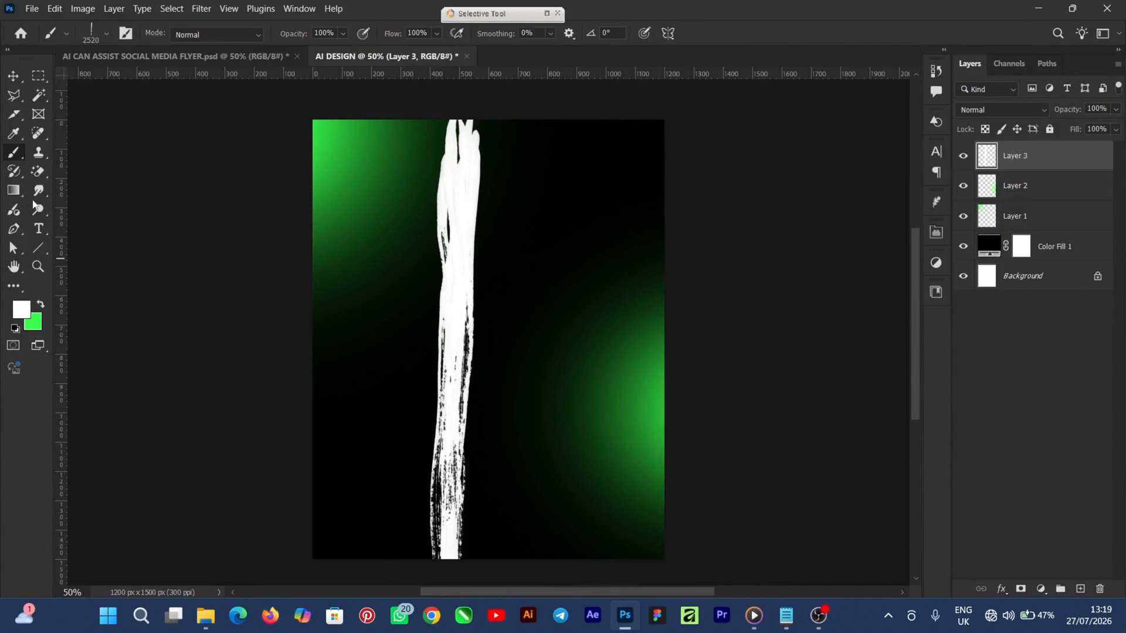
Scale the white stroke to about 184% width and 136% height, rotated about 11° clockwise, and place it along the canvas's right side
left_click(12, 78)
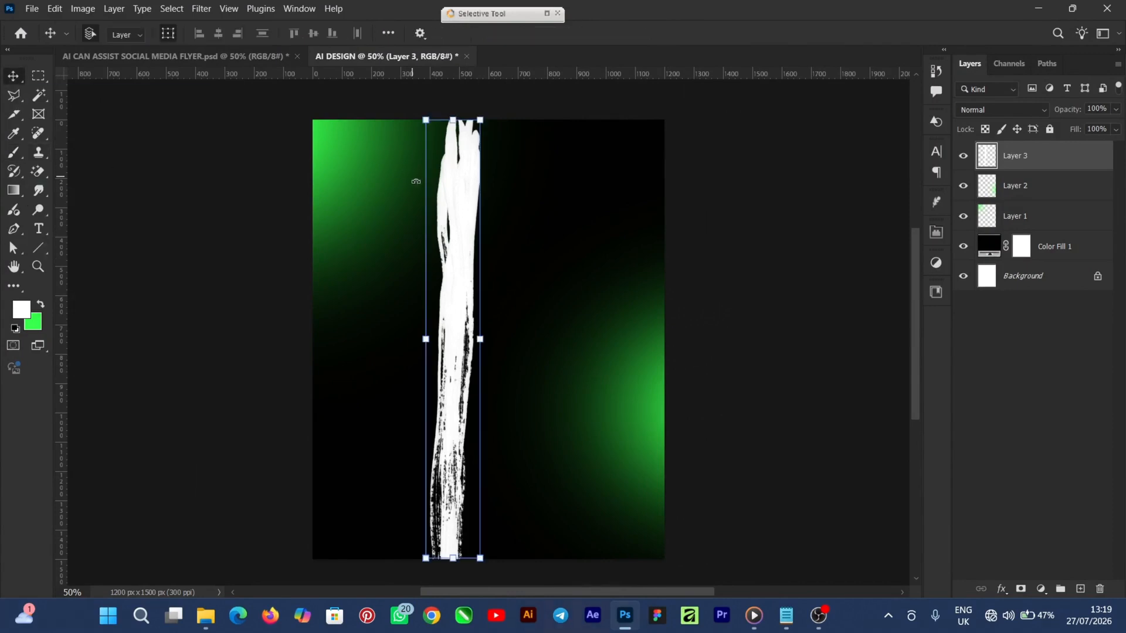
left_click_drag(454, 170, 499, 242)
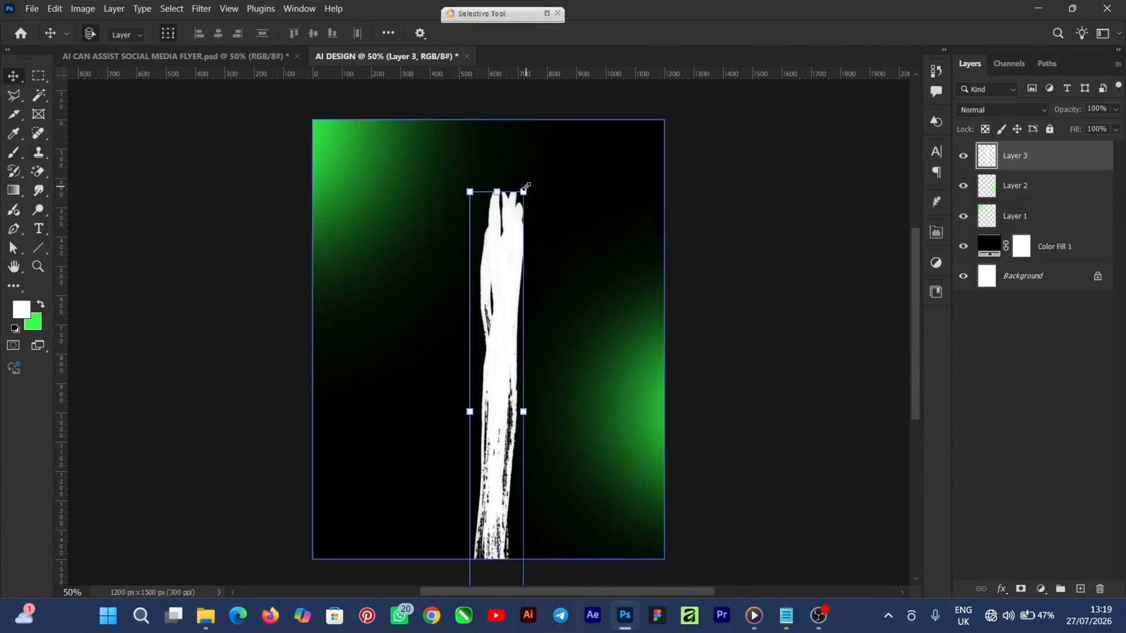
left_click_drag(524, 191, 533, 104)
left_click_drag(520, 254, 541, 321)
left_click_drag(553, 168, 562, 96)
left_click_drag(536, 281, 590, 328)
mouse_move(615, 441)
left_mouse_down()
mouse_move(665, 438)
mouse_move(643, 435)
left_mouse_up()
left_click_drag(608, 329, 595, 319)
left_click_drag(645, 116, 705, 134)
left_click_drag(624, 234, 616, 225)
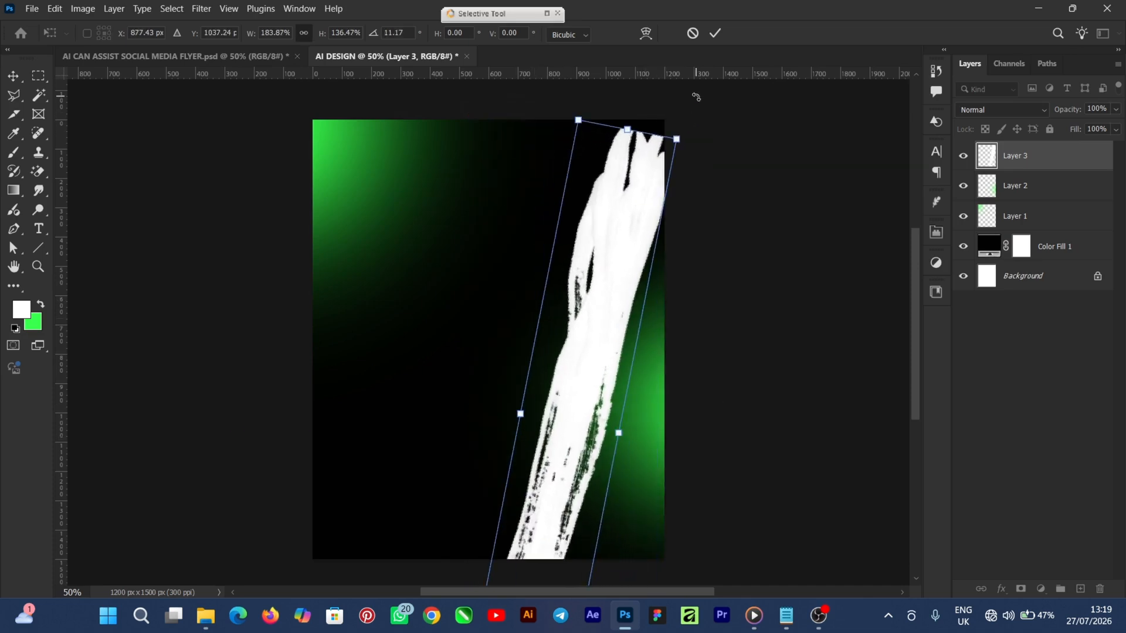
left_click(714, 34)
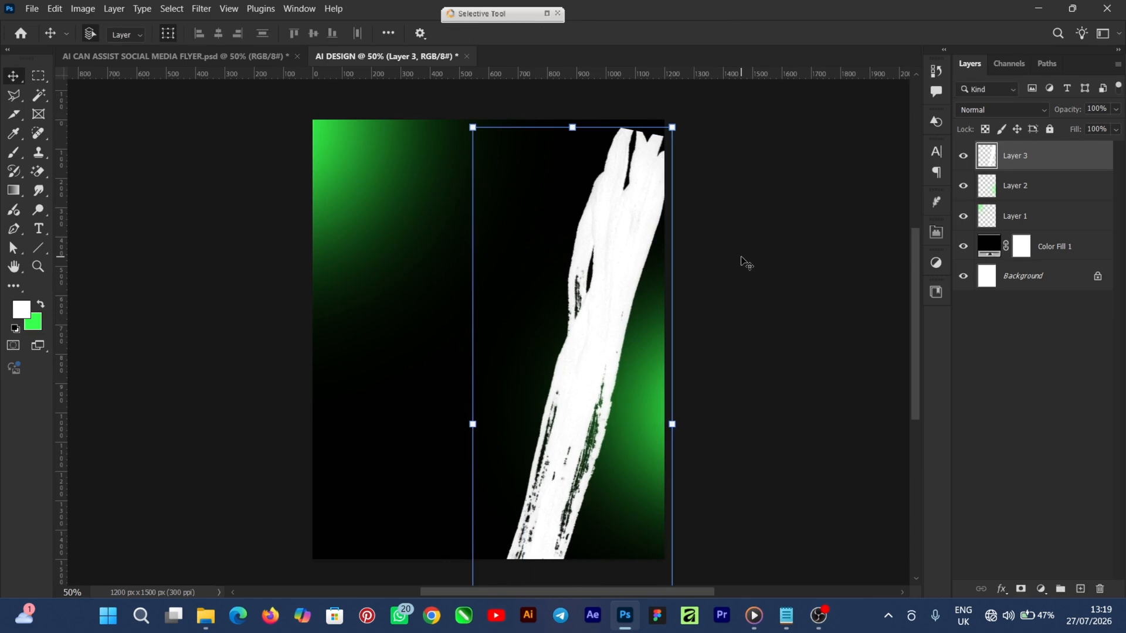
Convert the white stroke layer to a smart object and apply a Gaussian Blur with an 8.0 px radius
right_click(1050, 167)
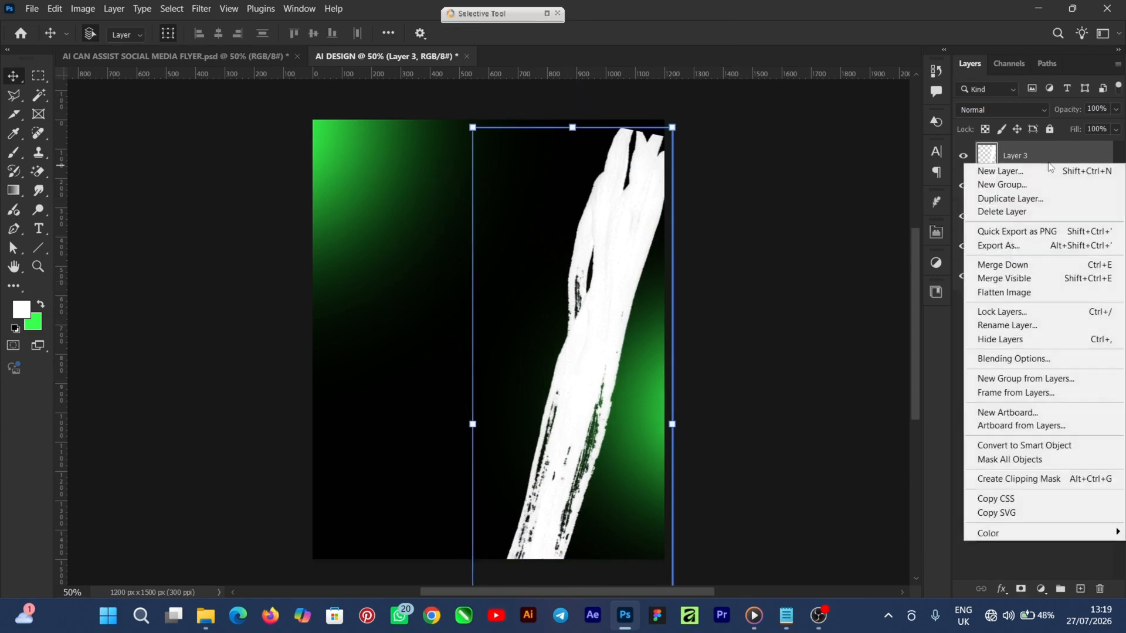
left_click(1050, 447)
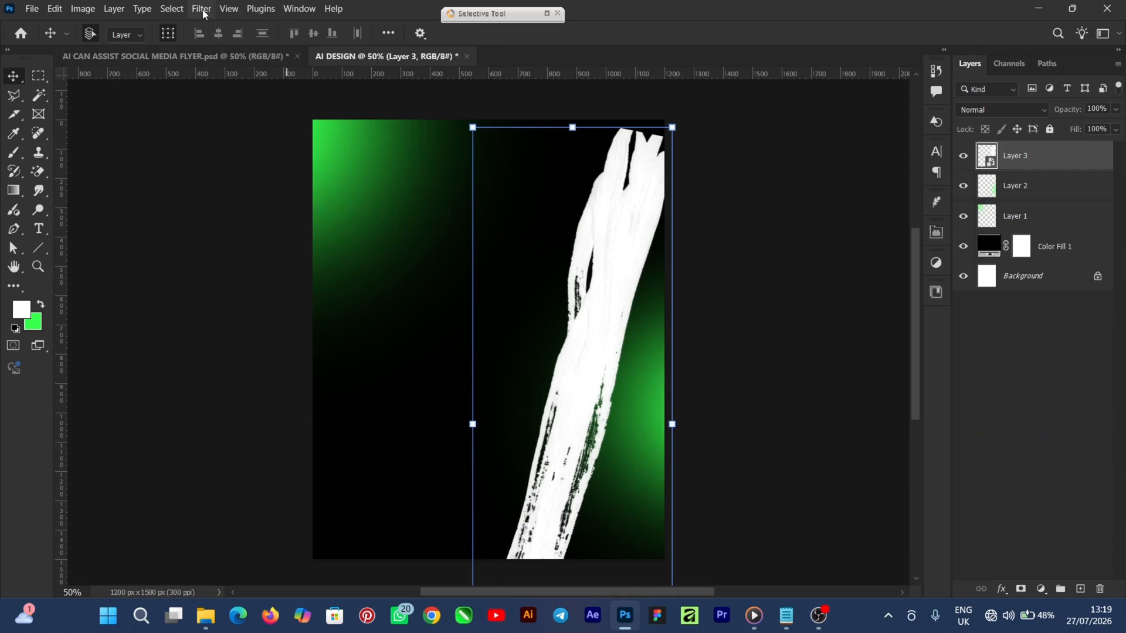
left_click(201, 9)
mouse_move(267, 200)
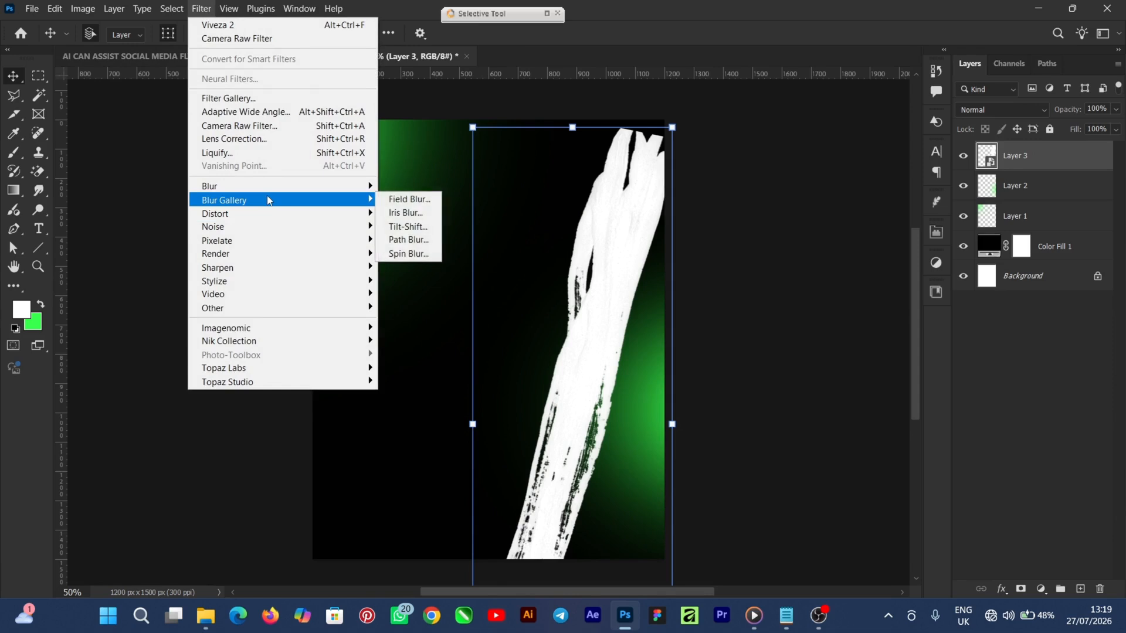
mouse_move(240, 186)
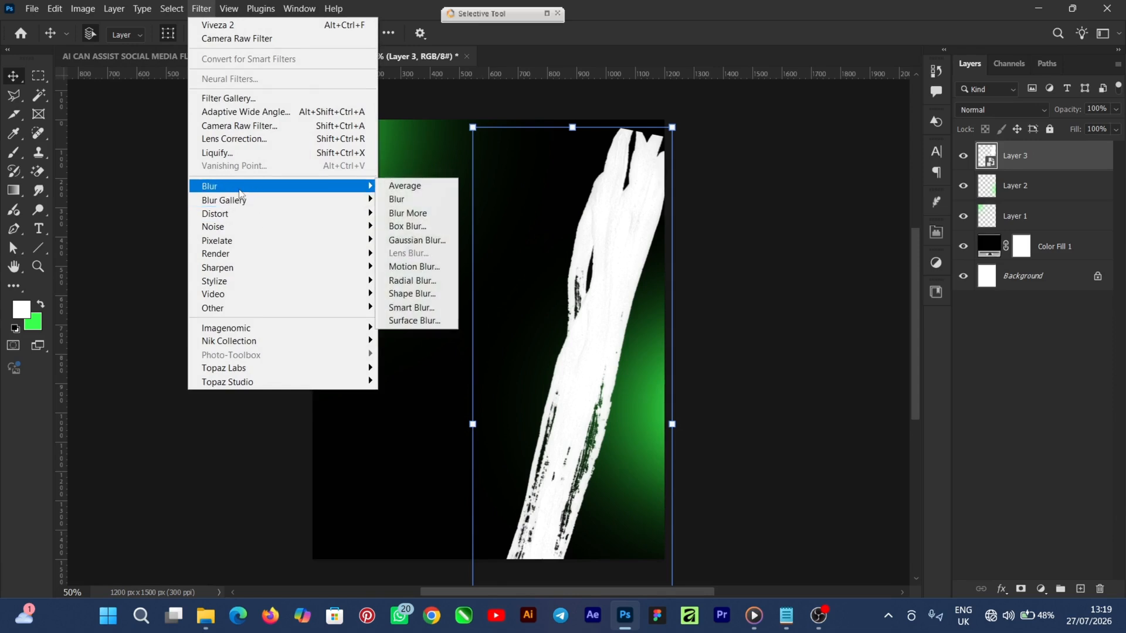
left_click(417, 240)
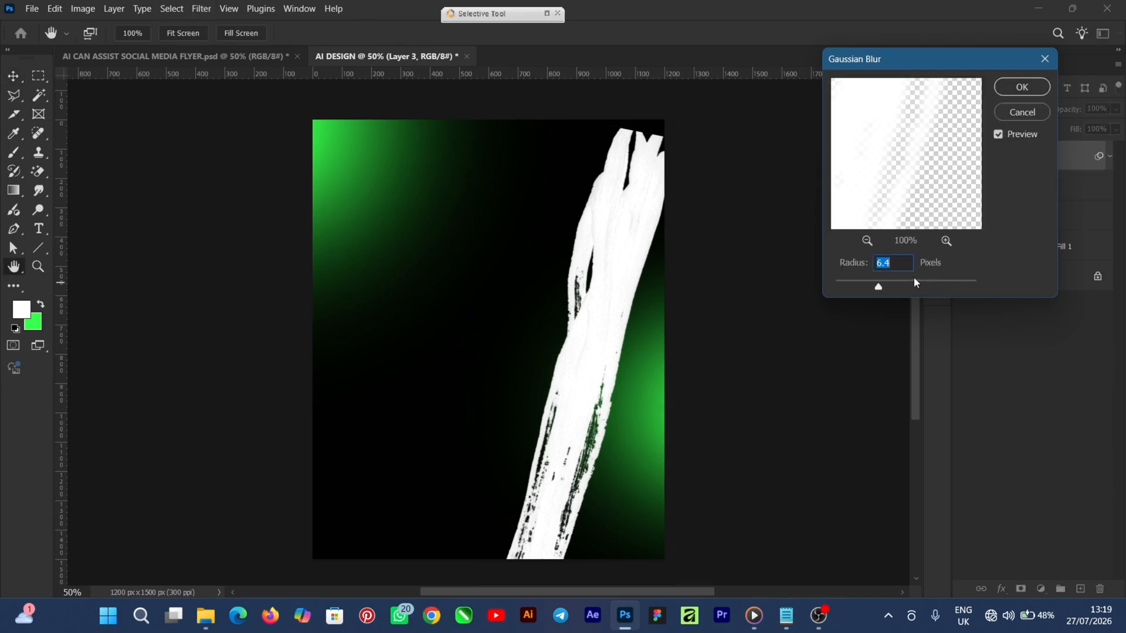
left_click_drag(884, 284, 885, 294)
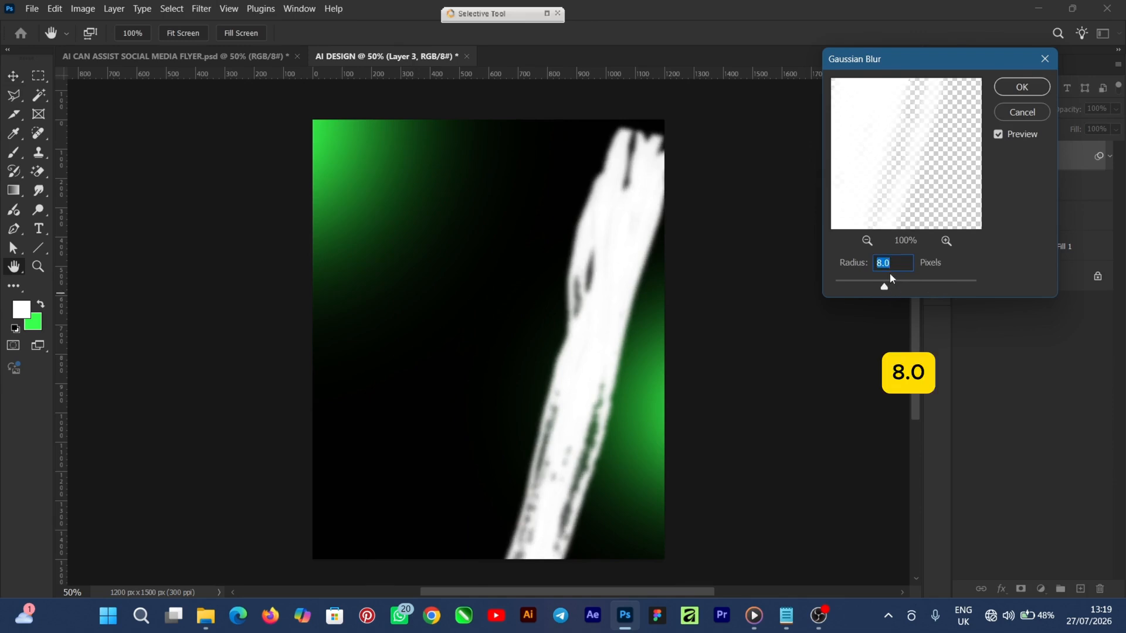
left_click(1003, 88)
key("v")
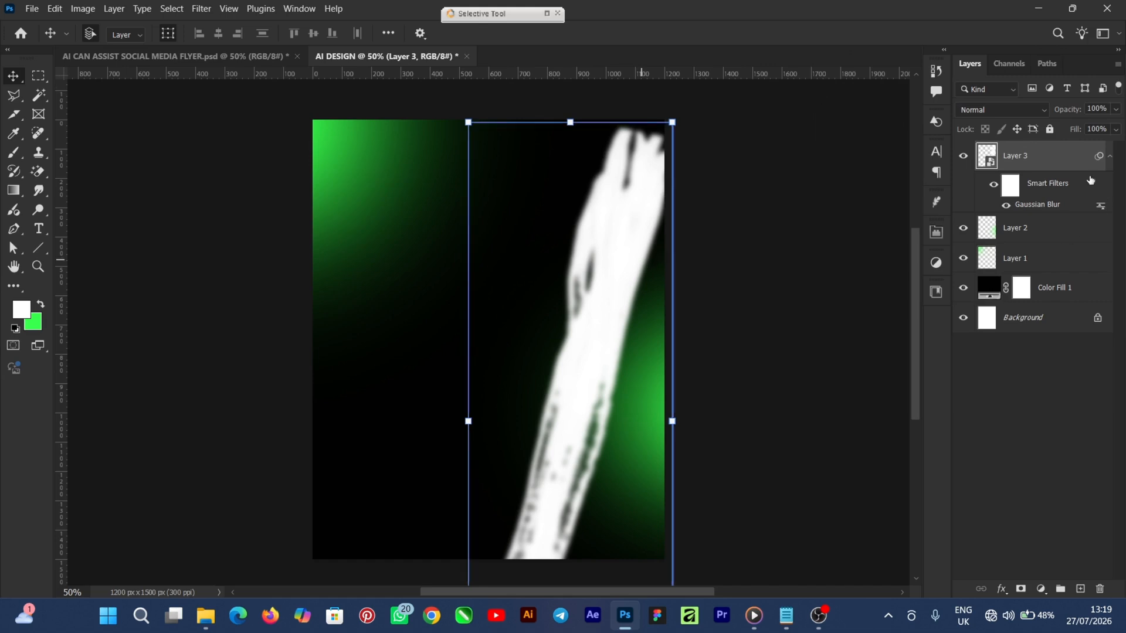
Give the stroke layer a bright green Outer Glow with Screen blending, 100% opacity, 15% noise and 111 px size
left_click(1001, 589)
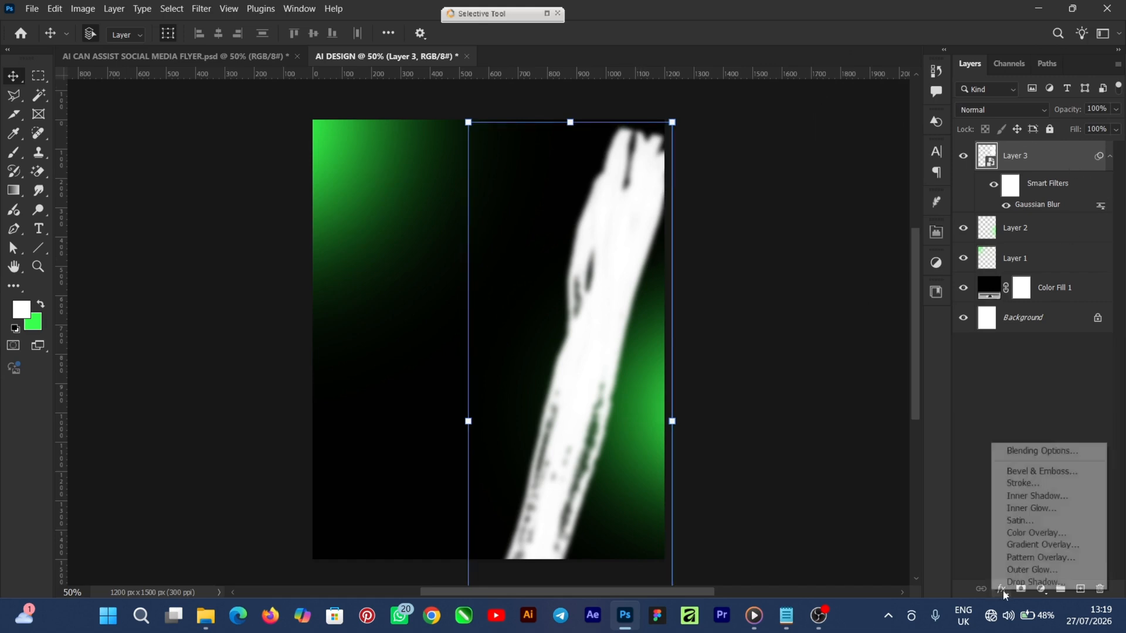
left_click(1051, 457)
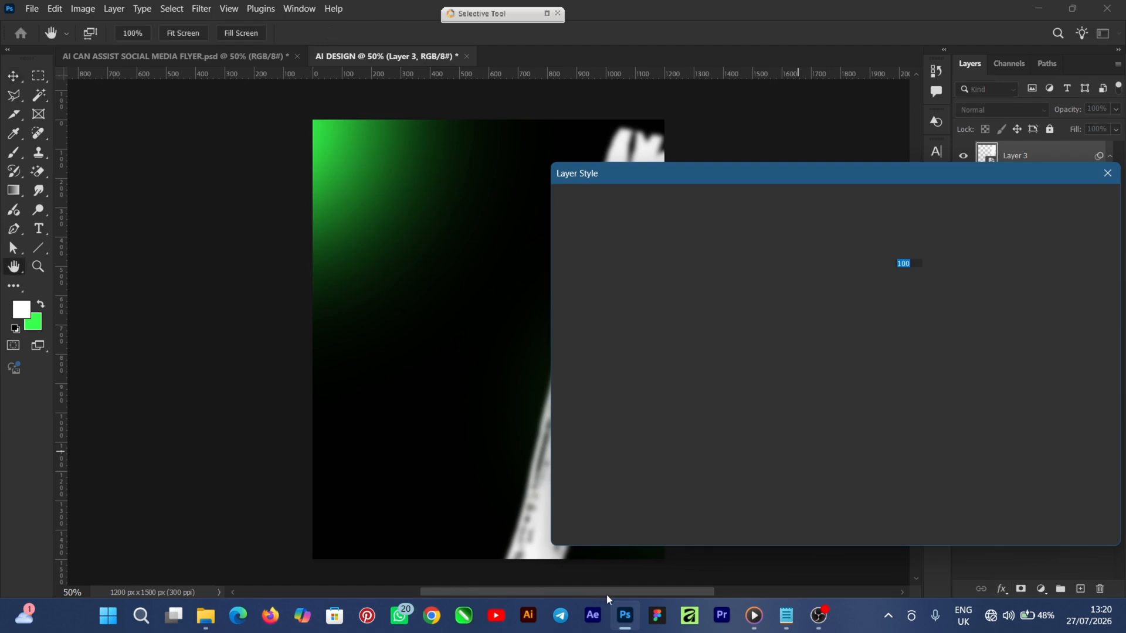
left_click_drag(606, 595, 633, 593)
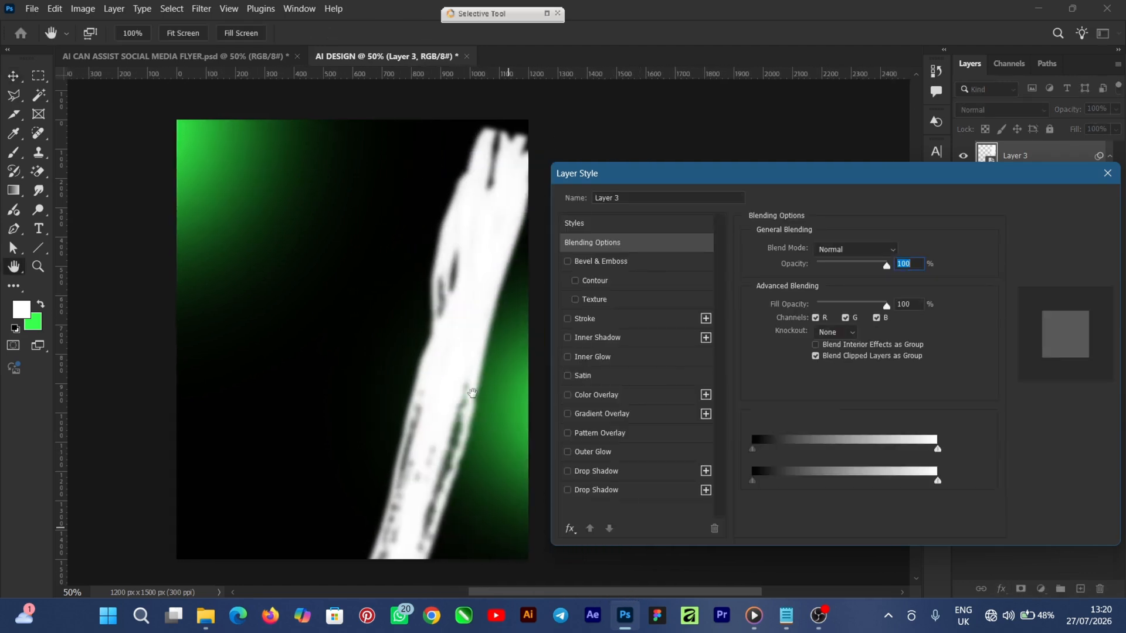
left_click(568, 452)
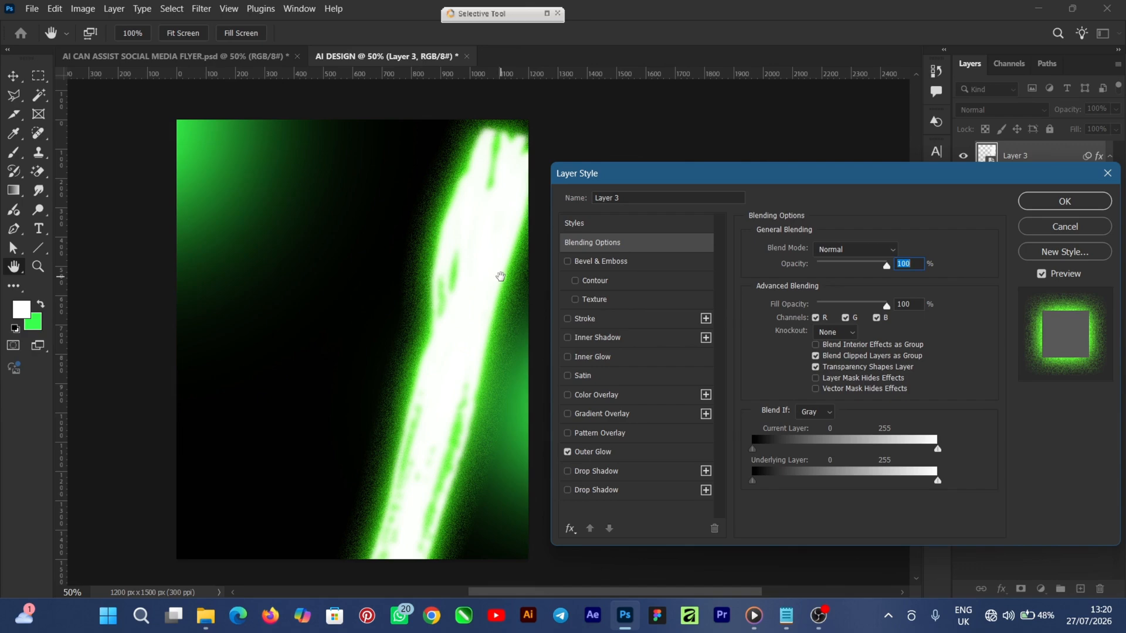
left_click(610, 453)
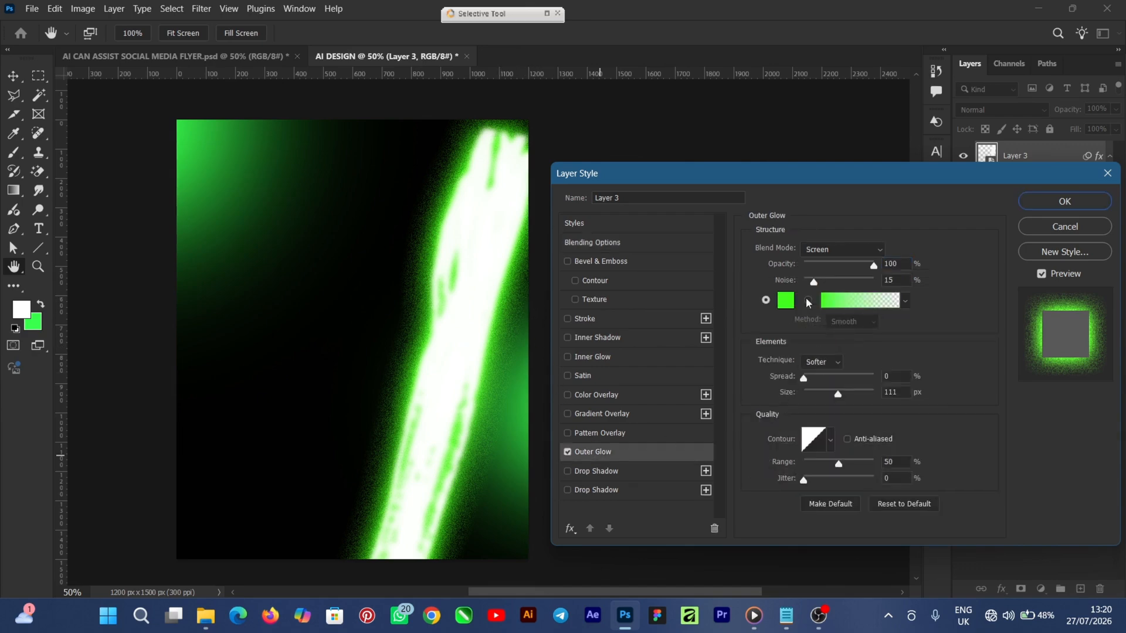
left_click(841, 250)
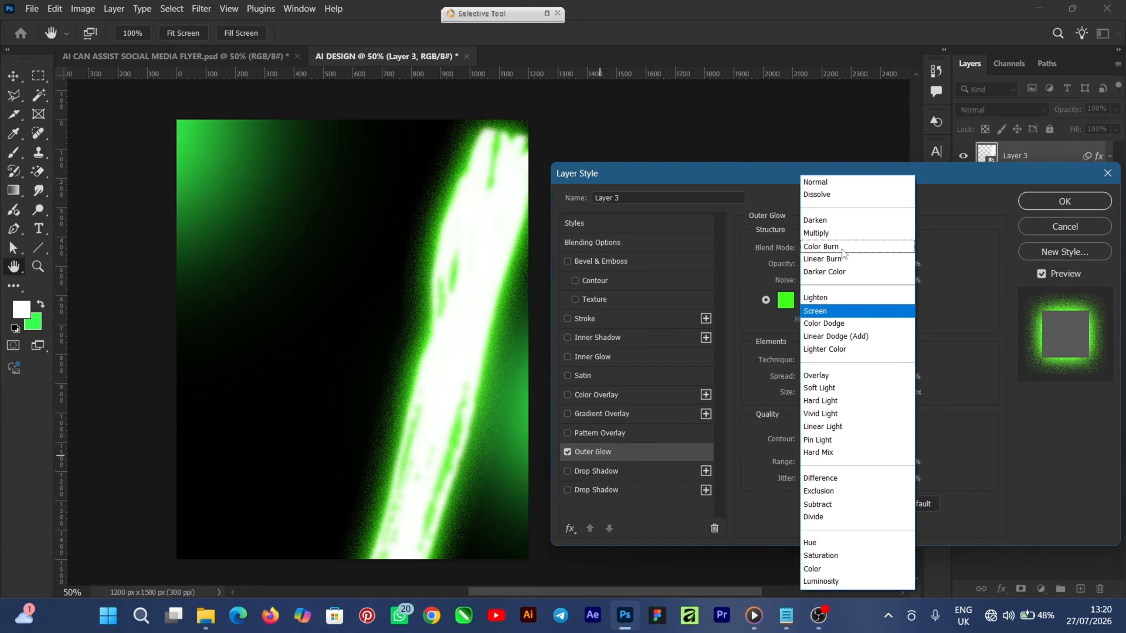
left_click(839, 312)
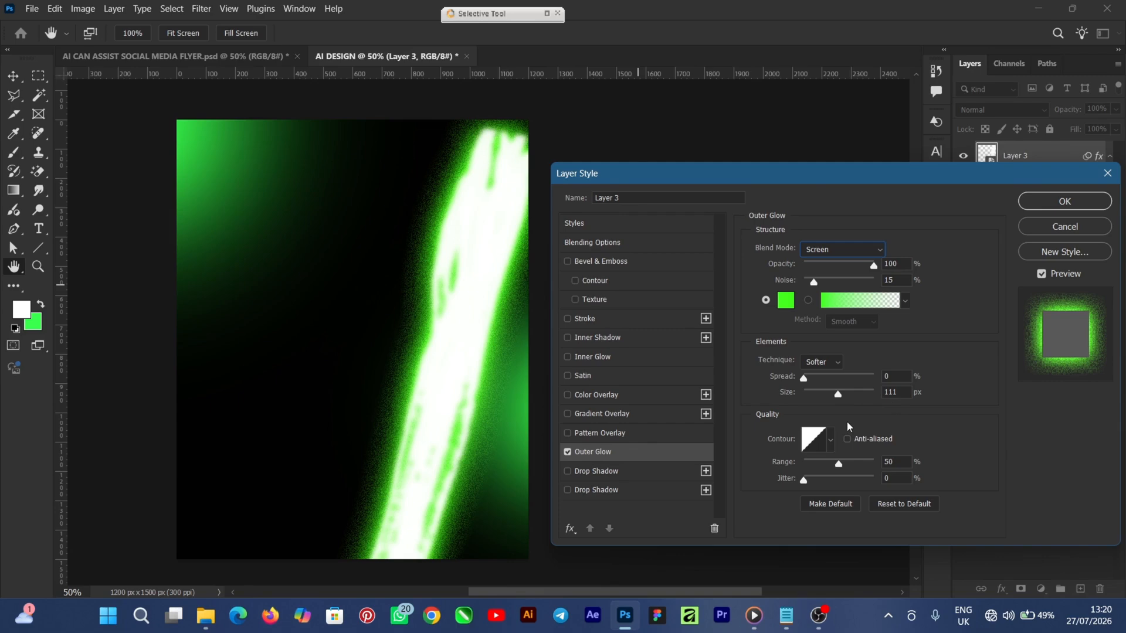
Add a green Inner Glow with Soft Light blending, 100% opacity and 29 px size from the edge, and apply the layer style
left_click(568, 357)
left_click(605, 359)
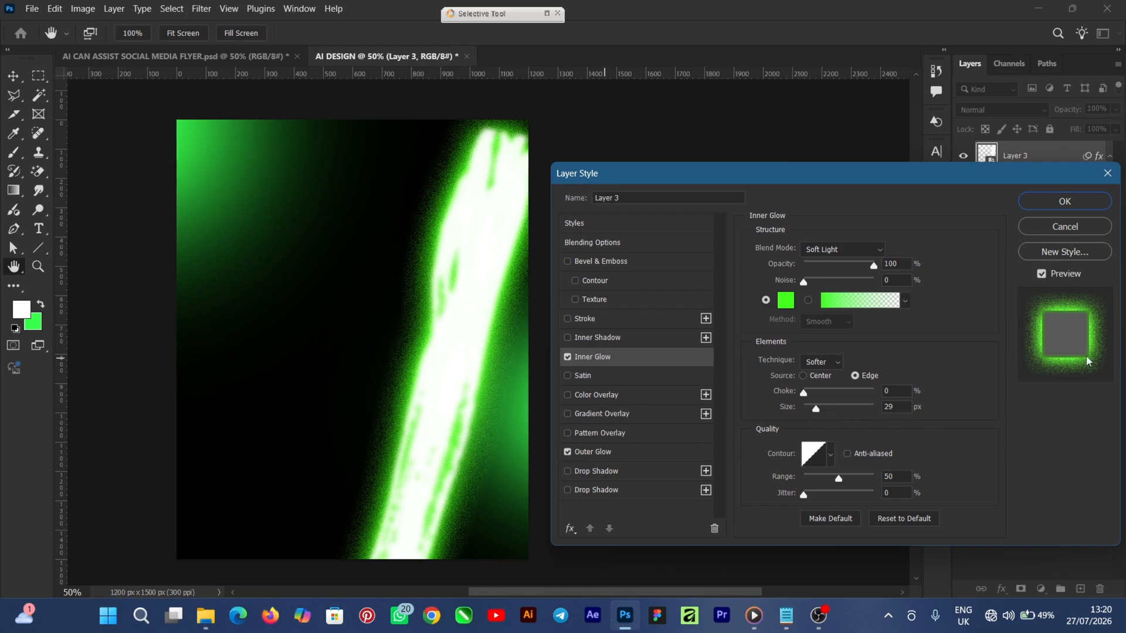
left_click(1062, 206)
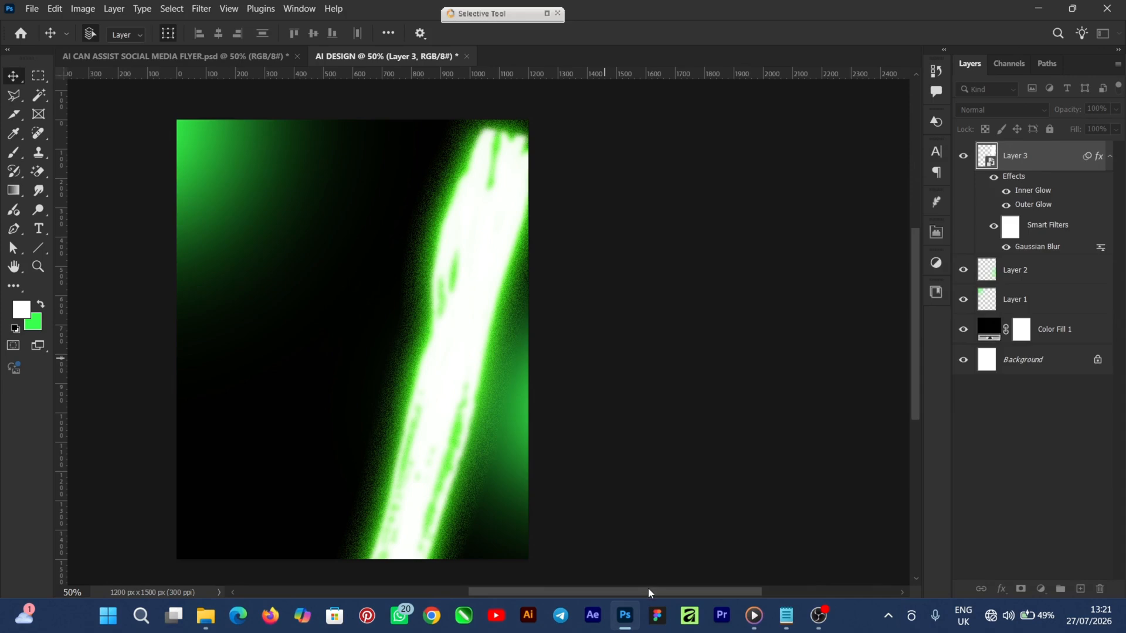
Rotate the glowing stroke about 8° further clockwise and shift it so its upper end runs off the canvas's right edge
scroll(606, 586, "left", 6)
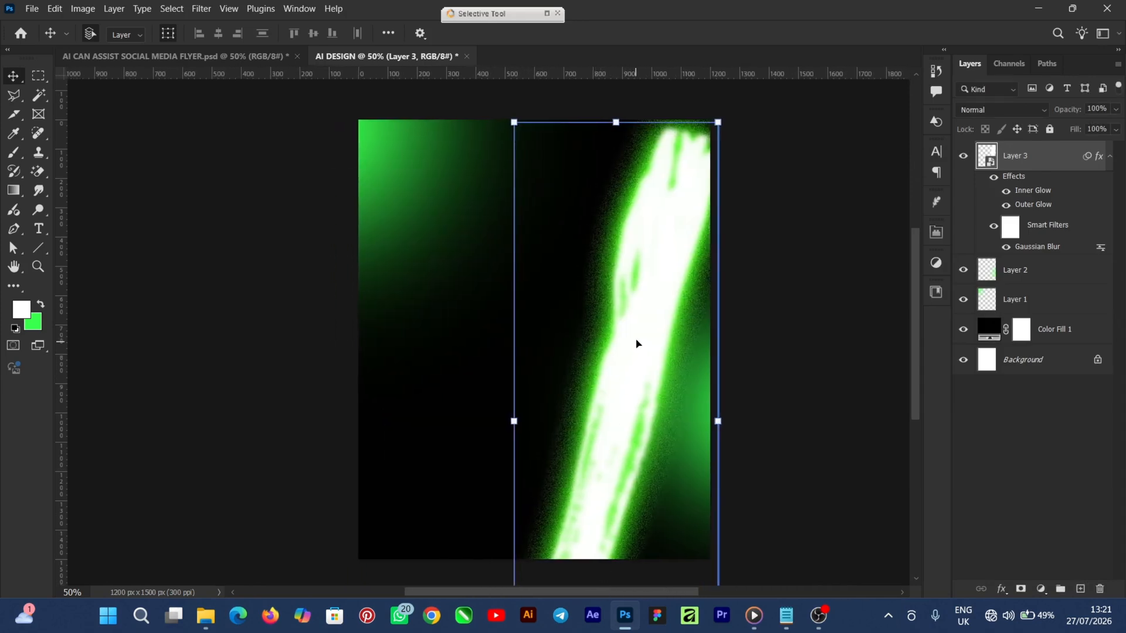
left_click_drag(635, 342, 636, 353)
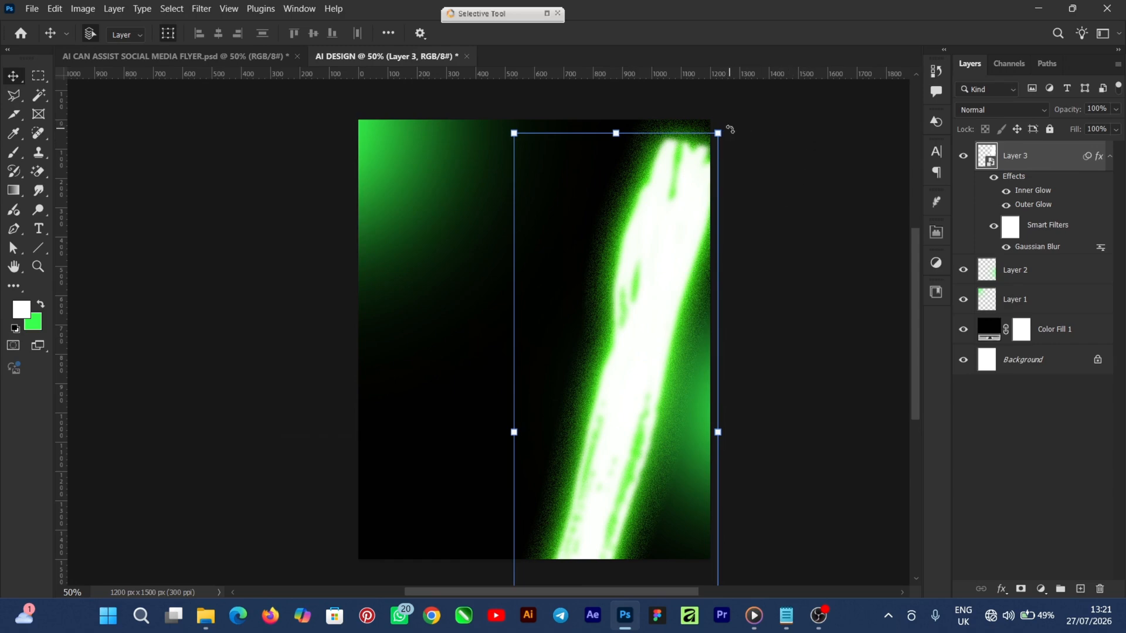
left_click_drag(727, 126, 777, 141)
left_click_drag(693, 245, 710, 211)
left_click(727, 33)
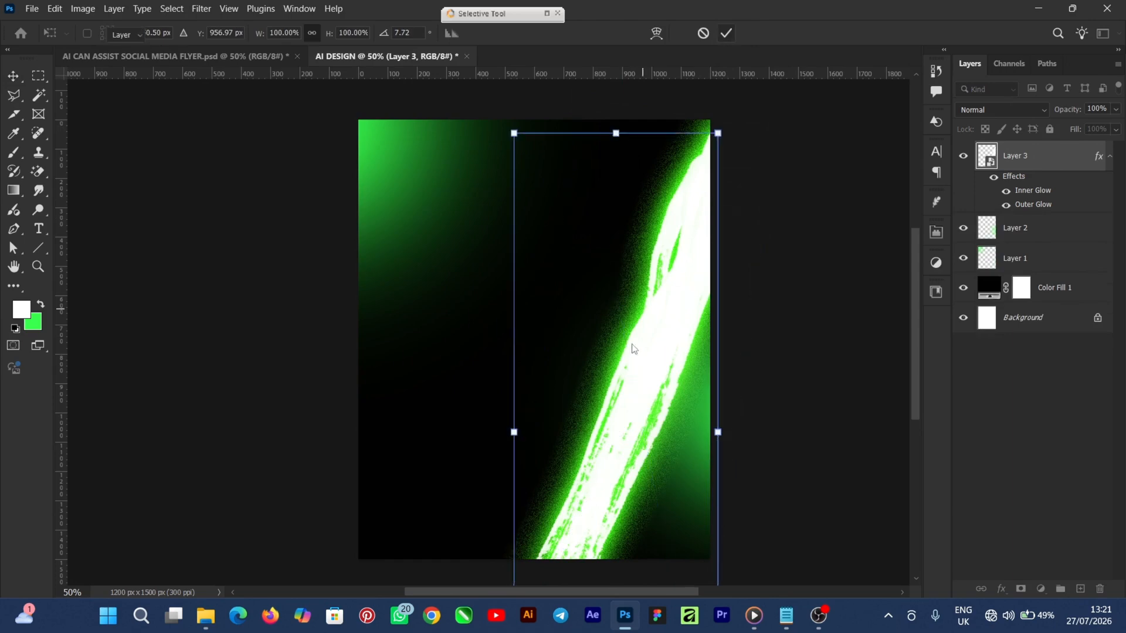
key("ctrl+f")
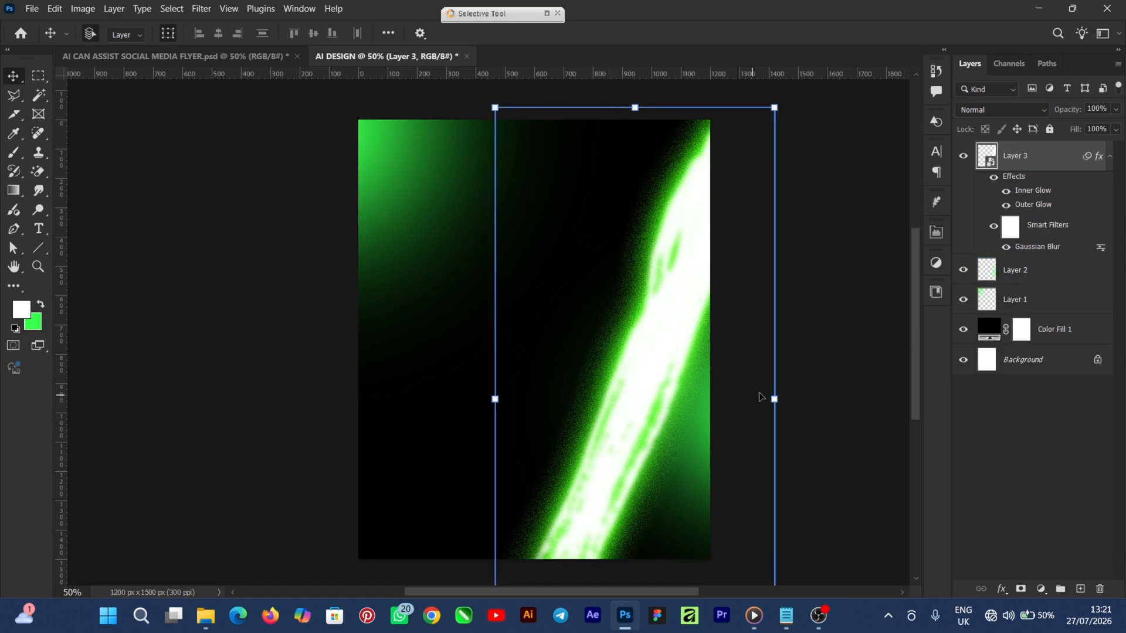
left_click(834, 374)
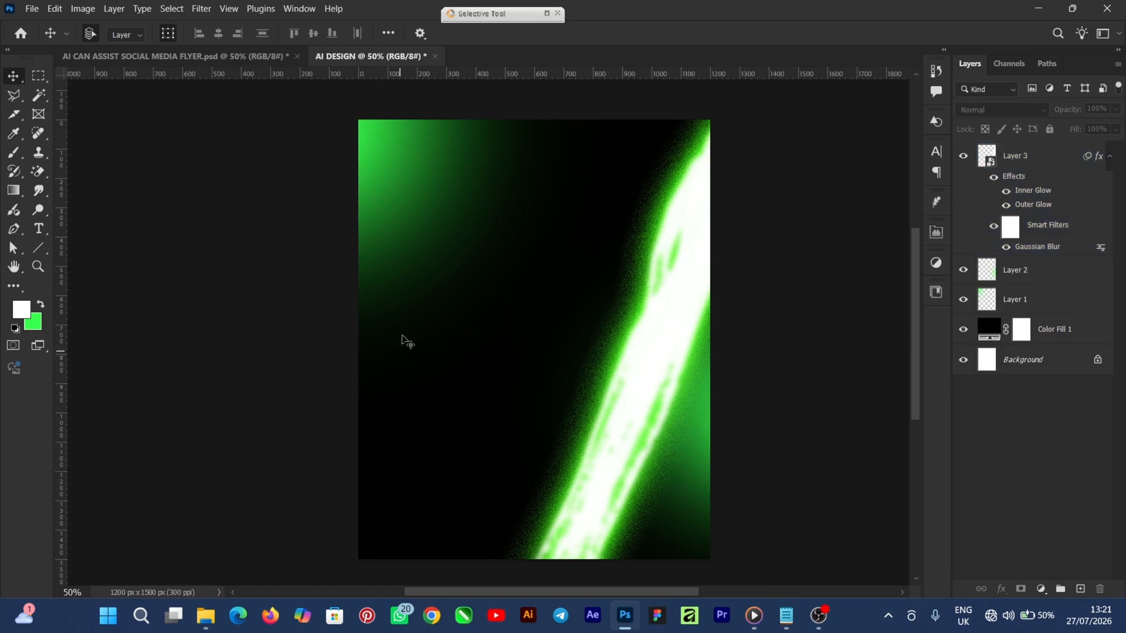
Set up the Rectangle tool in Shape mode with a white fill and no stroke
left_click(39, 250)
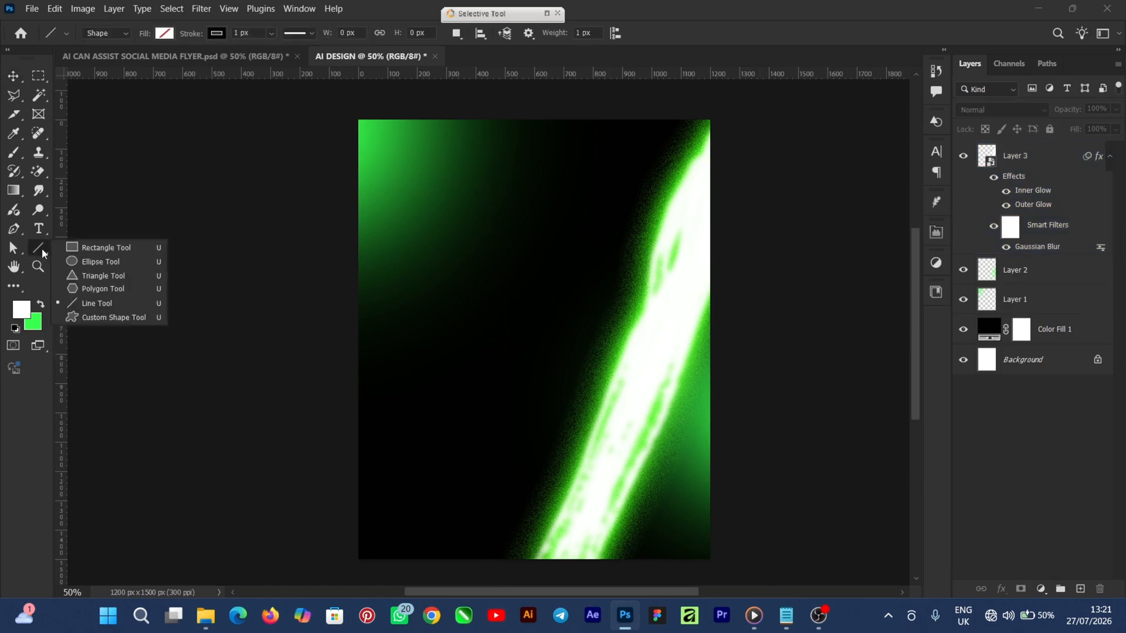
left_click(89, 249)
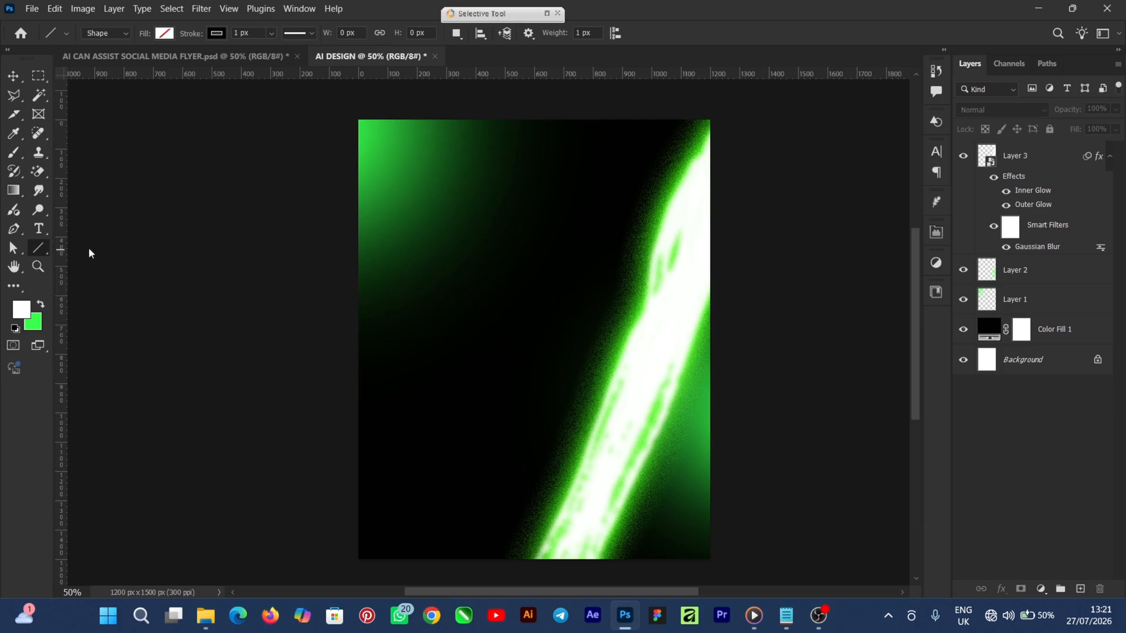
left_click(165, 34)
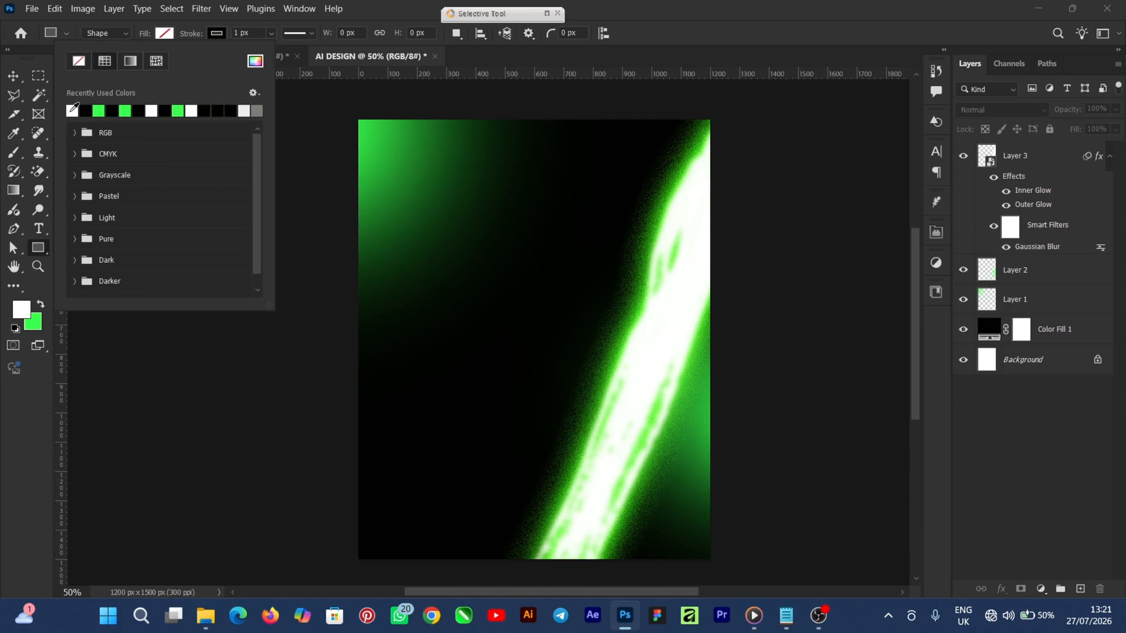
left_click(215, 34)
left_click(216, 34)
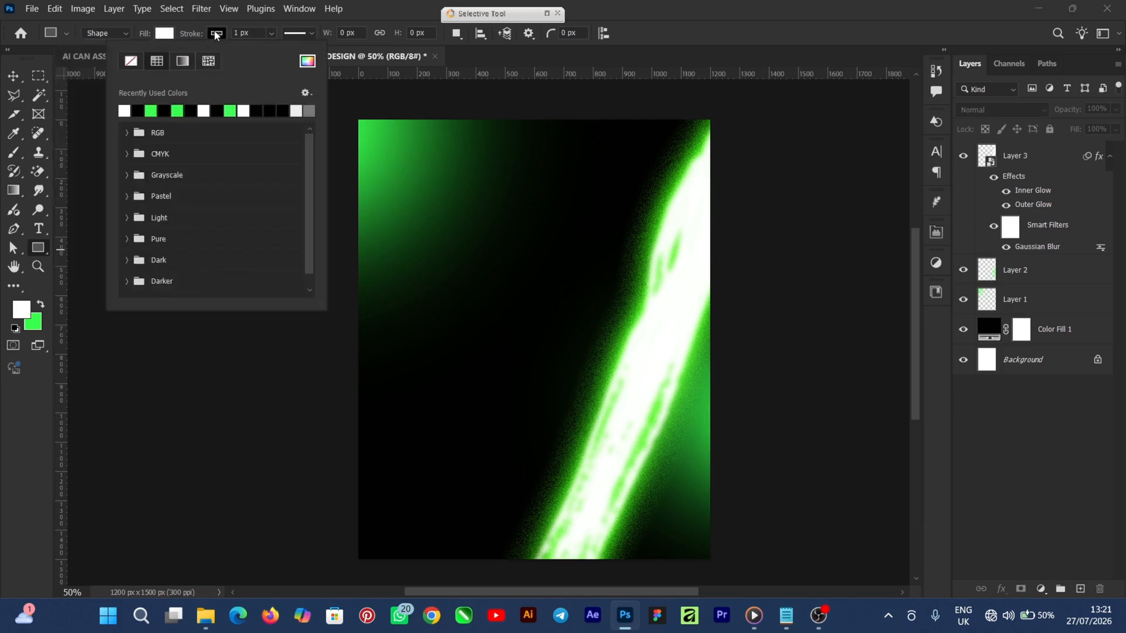
left_click(133, 63)
left_click(589, 6)
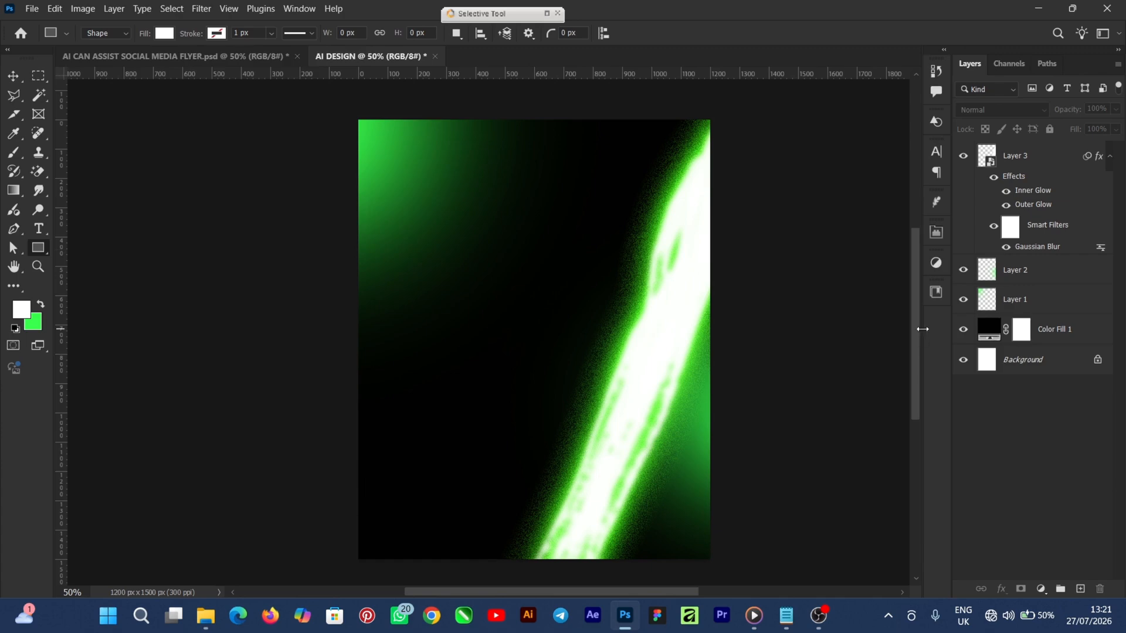
Draw a white rectangle about 1290 × 532 px across the bottom of the flyer, overlapping the canvas edges
left_click_drag(916, 333, 909, 365)
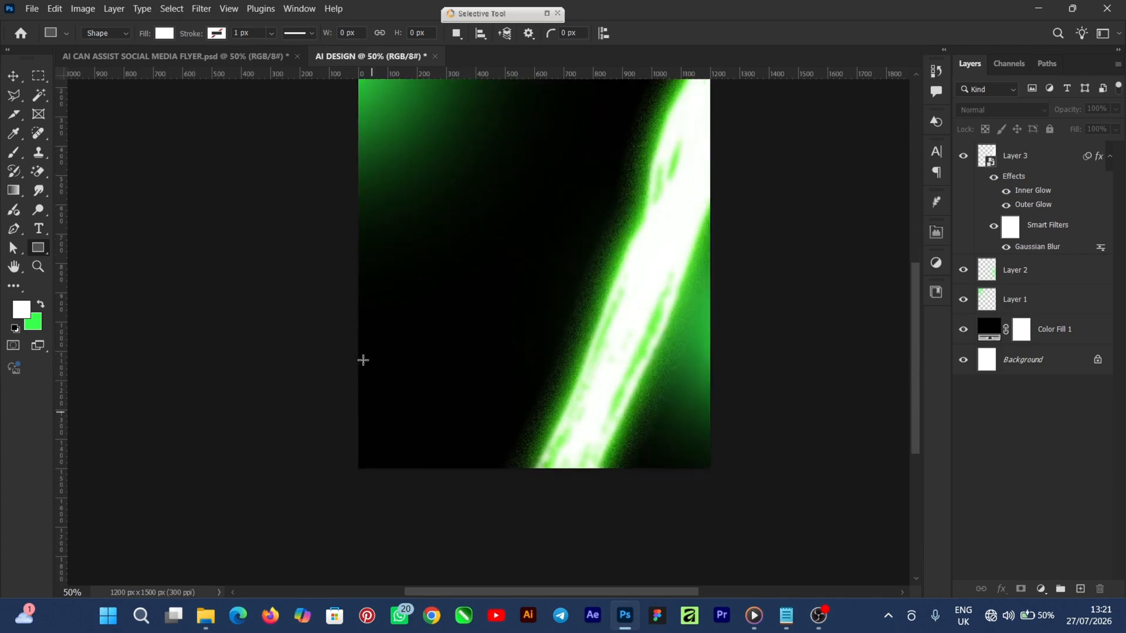
left_click_drag(359, 361, 713, 507)
mouse_move(614, 589)
left_mouse_down()
mouse_move(597, 593)
mouse_move(630, 592)
left_mouse_up()
key("v")
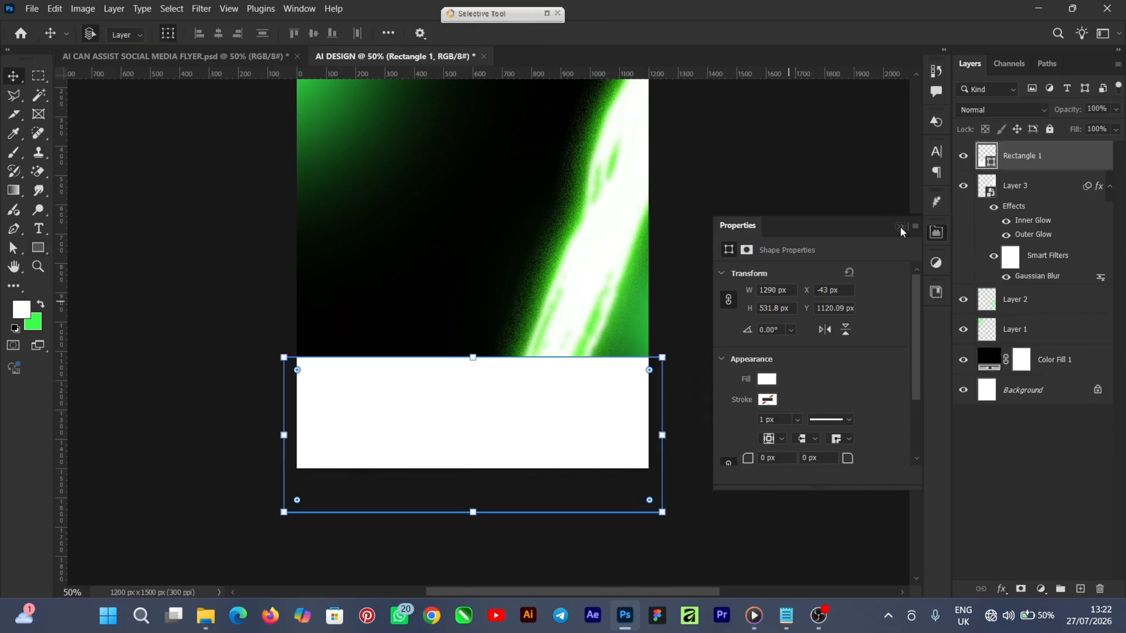
left_click(899, 226)
mouse_move(916, 325)
left_mouse_down()
mouse_move(916, 283)
mouse_move(915, 306)
left_mouse_up()
left_click(788, 356)
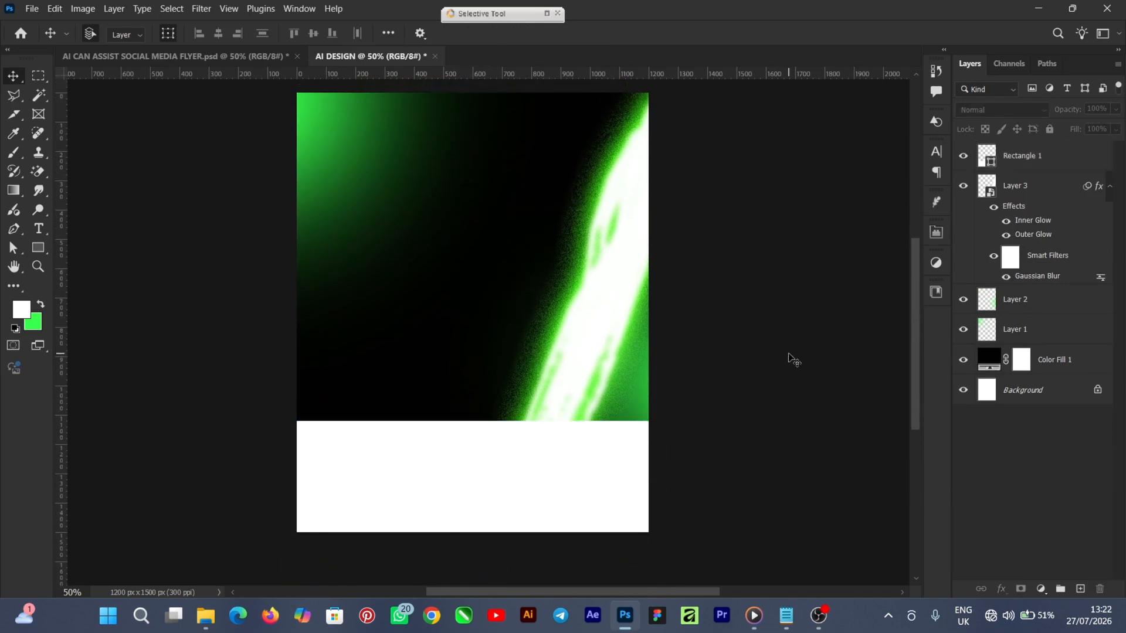
Place MODEL IMAGE USE_ 1 from the AI ASSIST CAN SOCIAL MEDIA folder and position it above the white rectangle's right part
mouse_move(208, 620)
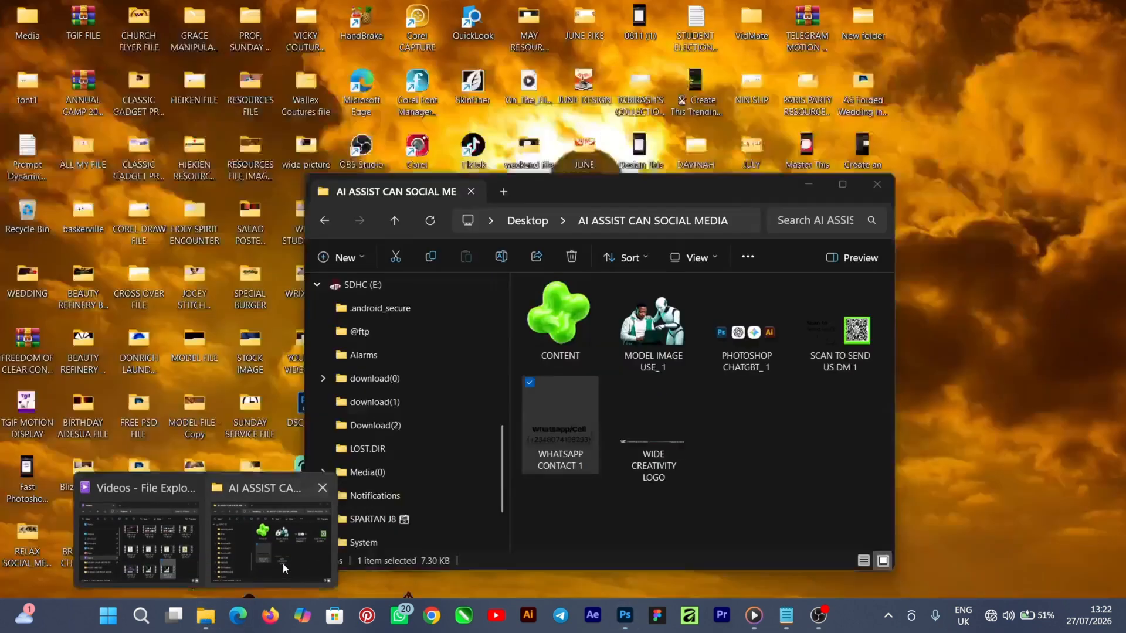
left_click(275, 560)
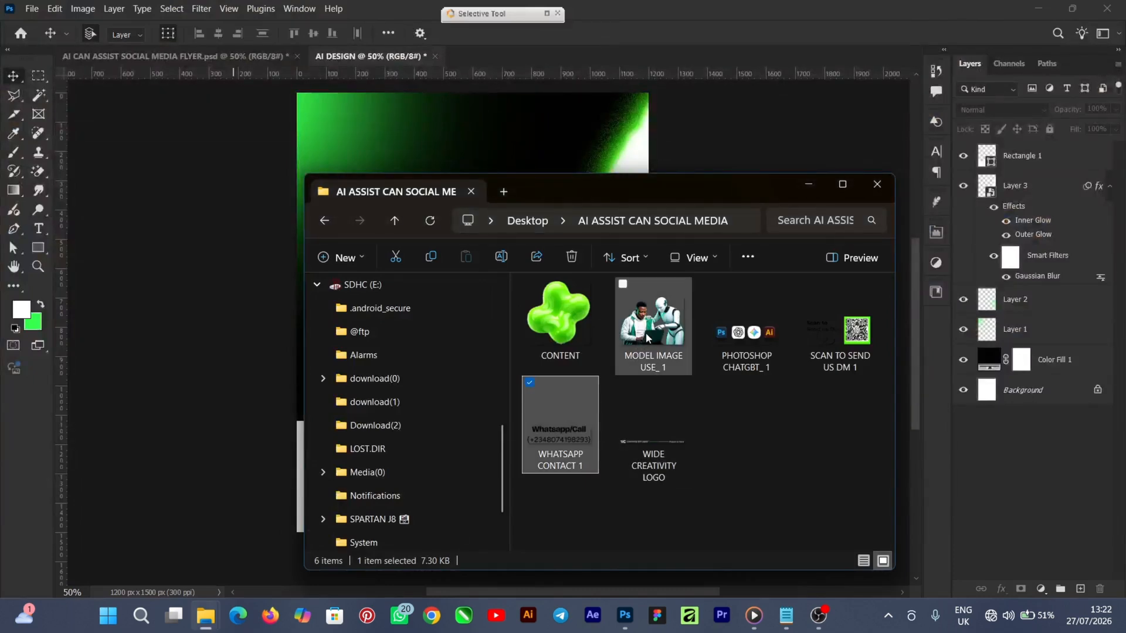
left_click_drag(647, 338, 212, 436)
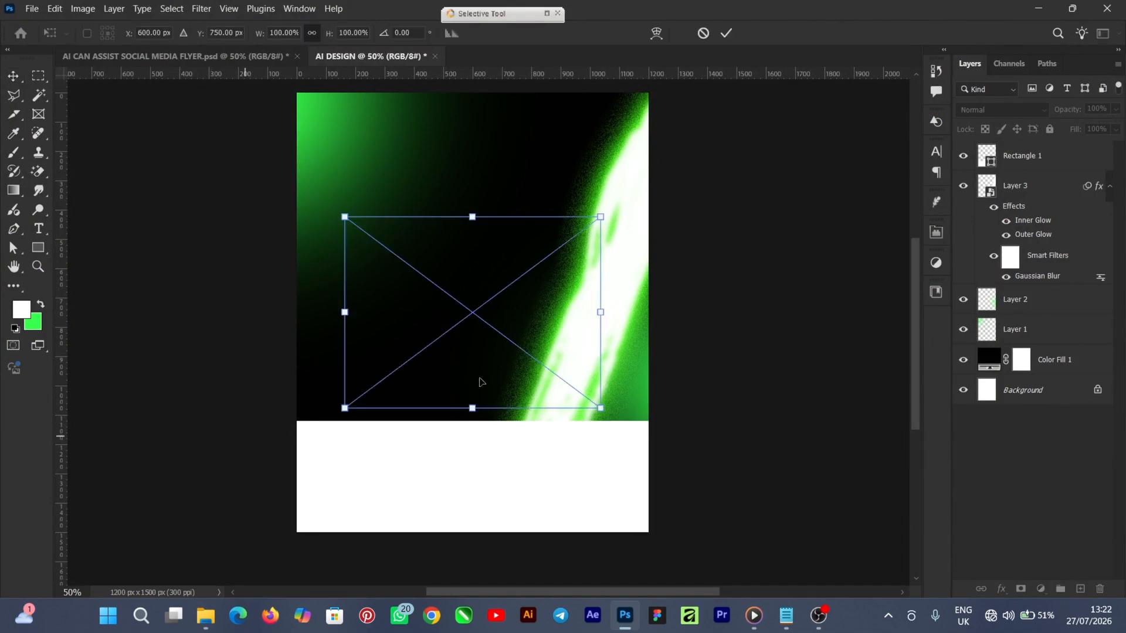
left_click(725, 34)
left_click_drag(470, 257, 530, 269)
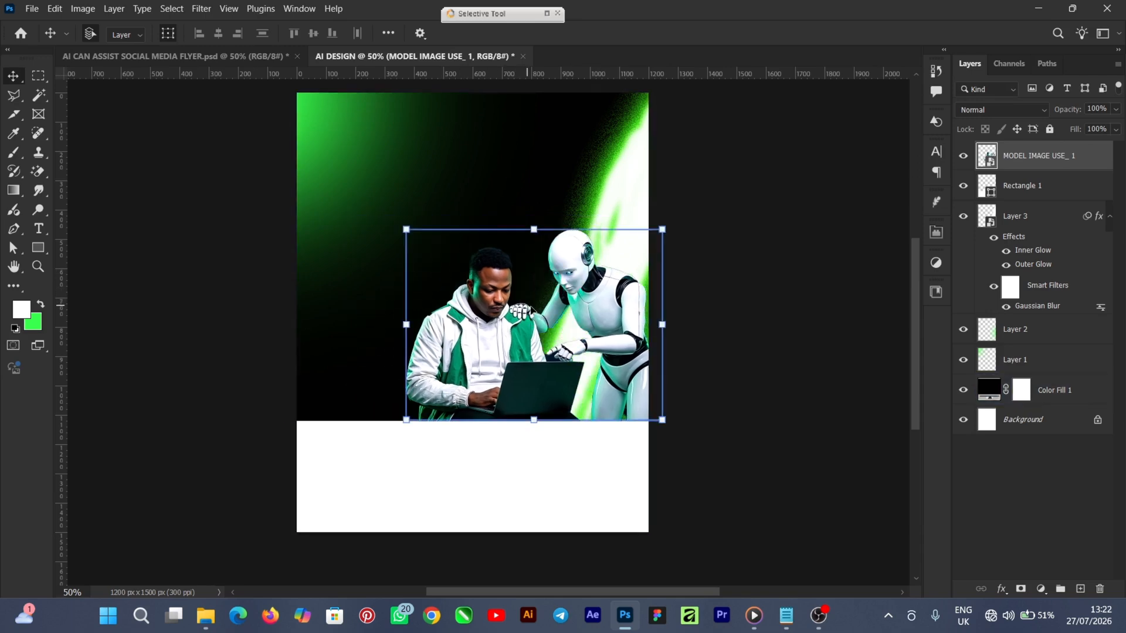
Shift the model image slightly left and move its layer below the white rectangle's layer
left_click_drag(913, 340, 913, 324)
left_click(638, 511)
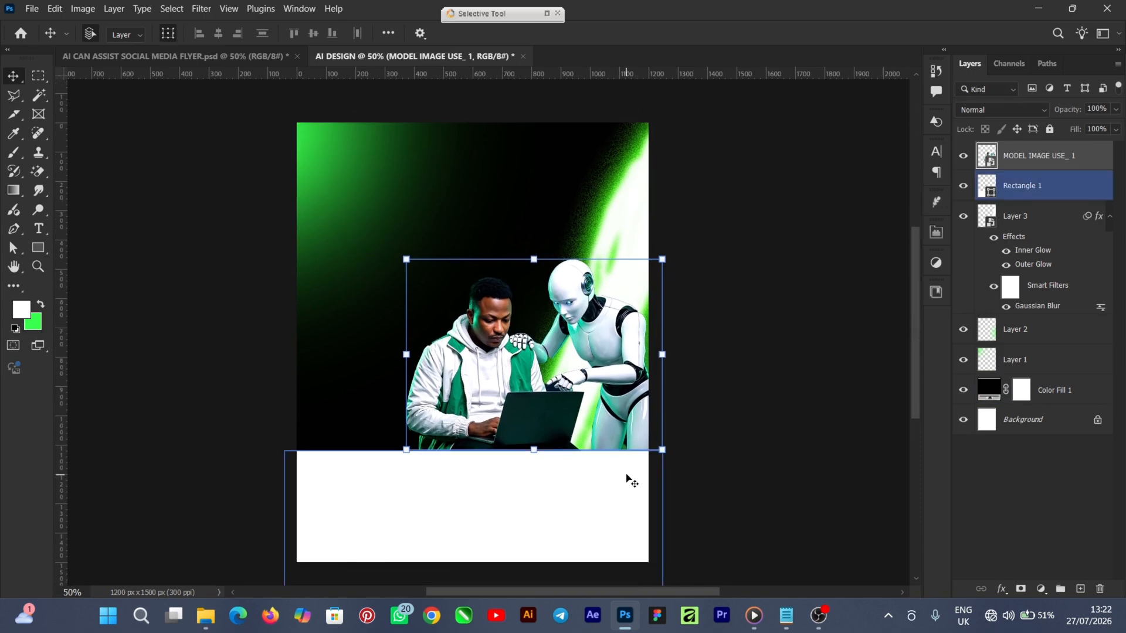
left_click(623, 450)
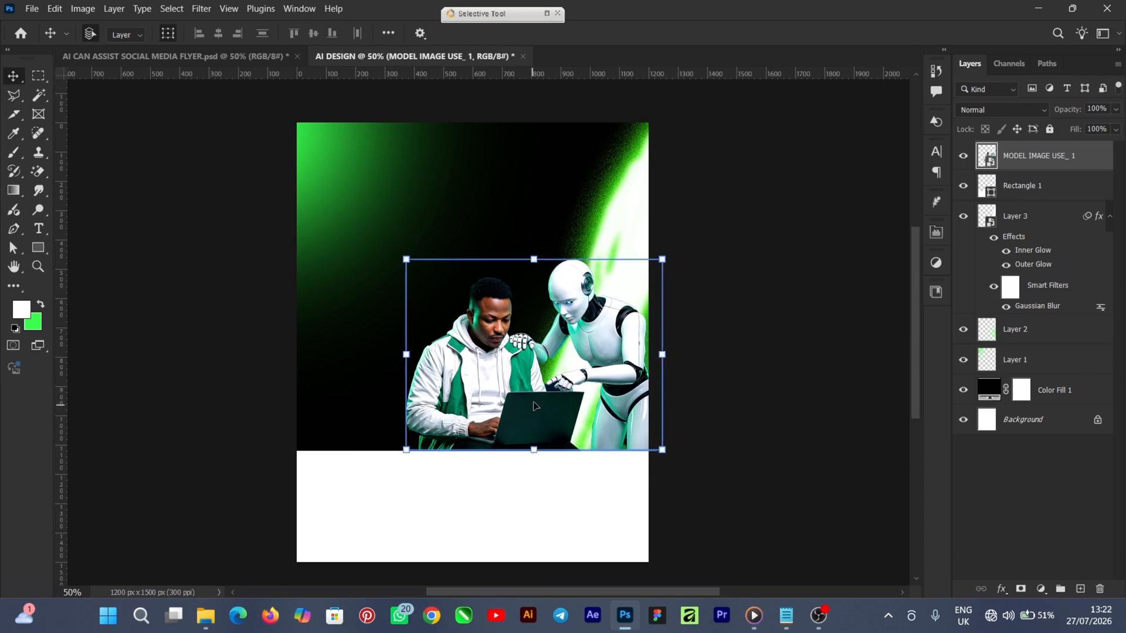
left_click_drag(577, 345, 571, 344)
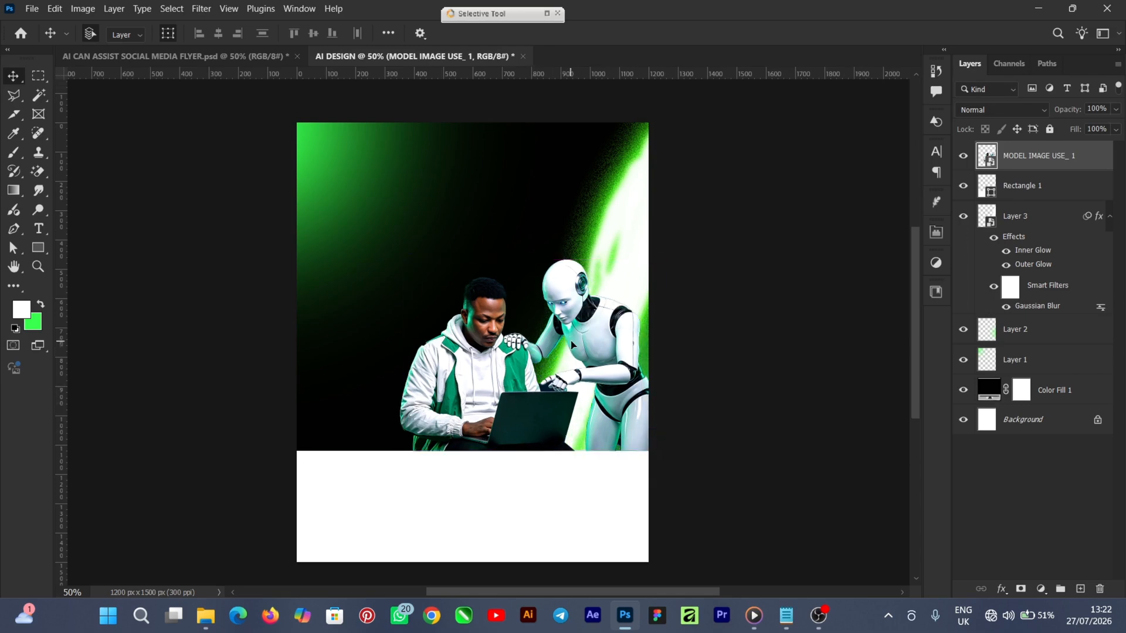
left_click(1043, 171, "shift")
left_click_drag(1046, 166, 1048, 203)
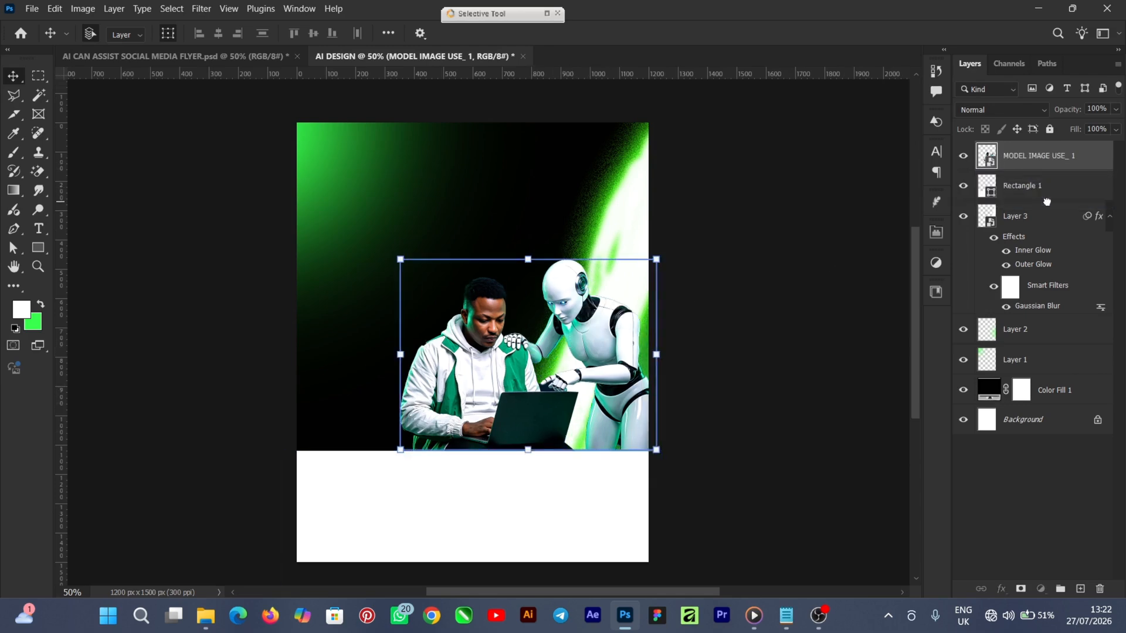
Nudge the model image slightly left and shift the glowing stroke left behind the robot
left_click_drag(584, 344, 572, 349)
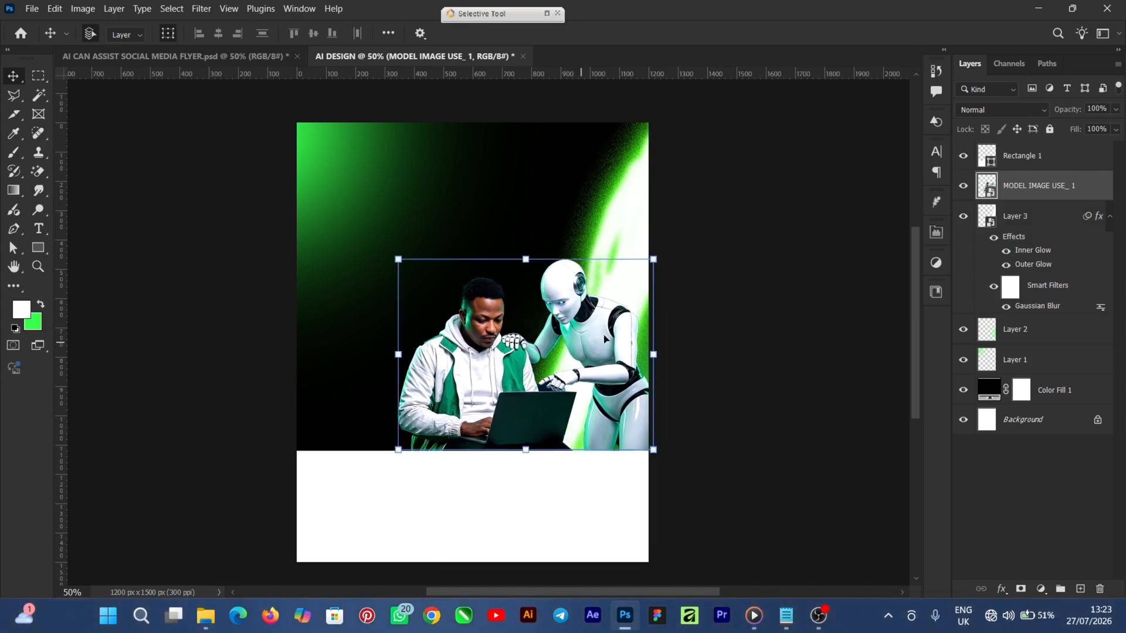
left_click(744, 301)
left_click_drag(626, 218, 598, 229)
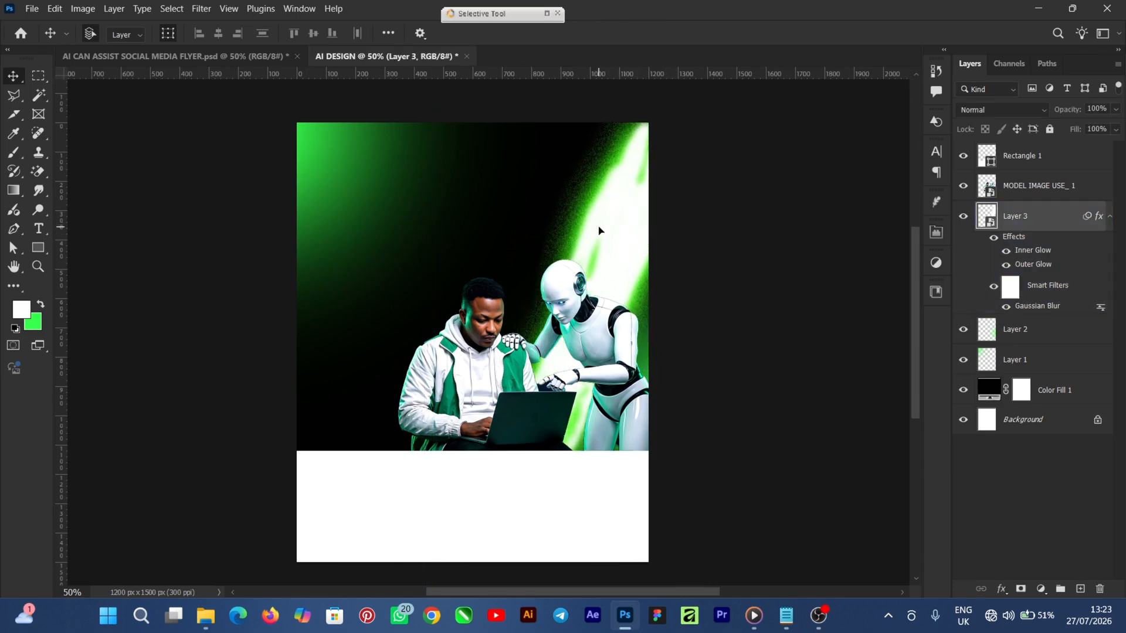
Lower the white rectangle's upper edge to 90.63% height and move the model image down and right to meet it
left_click(526, 474)
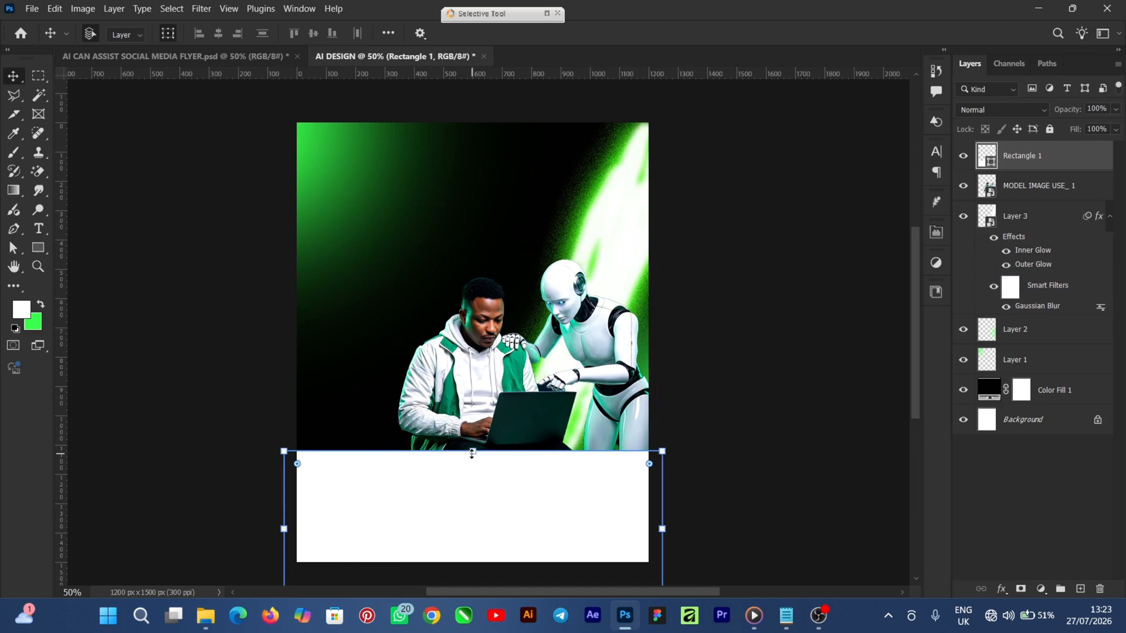
left_click_drag(477, 458, 472, 464)
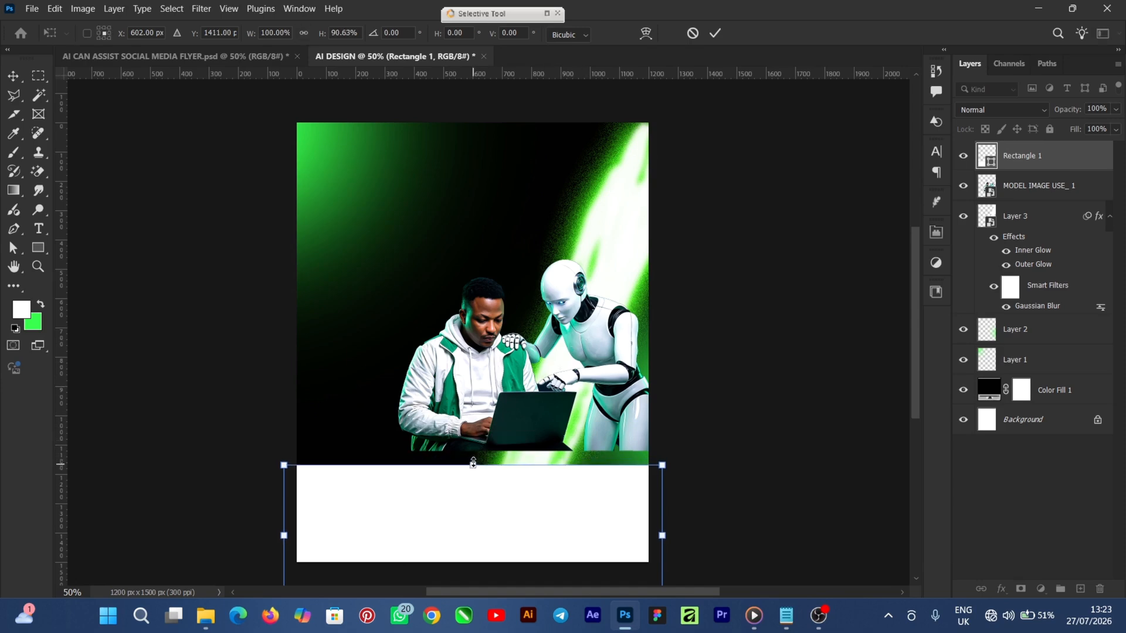
left_click(714, 34)
left_click_drag(500, 377, 496, 387)
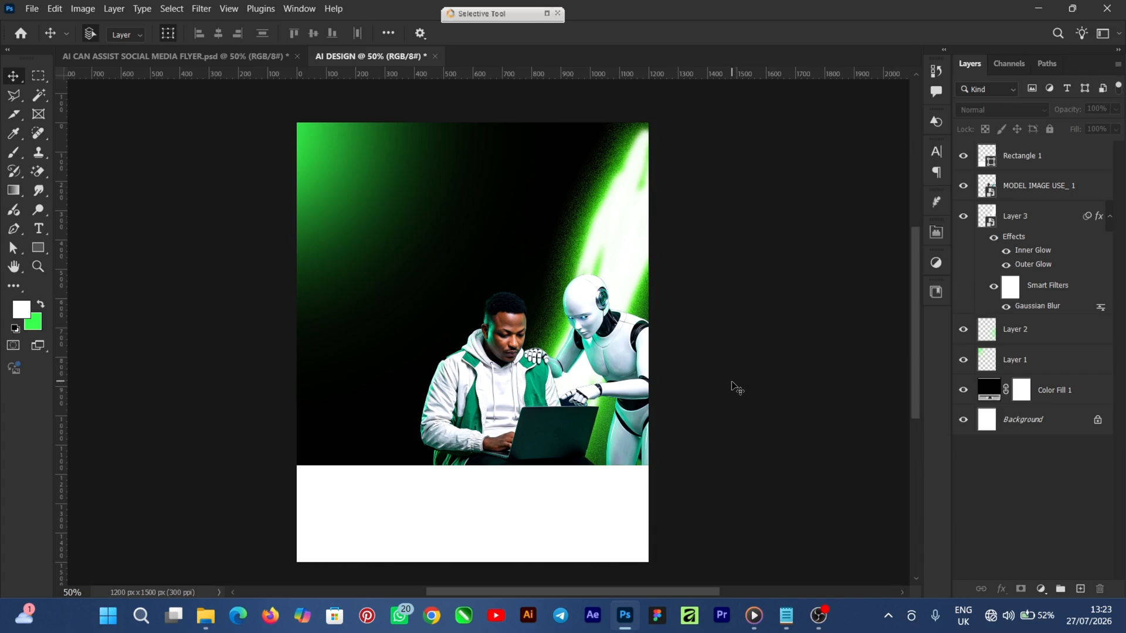
Add a Solid Color fill layer in green #3cff47 directly above the model image layer
left_click(517, 369)
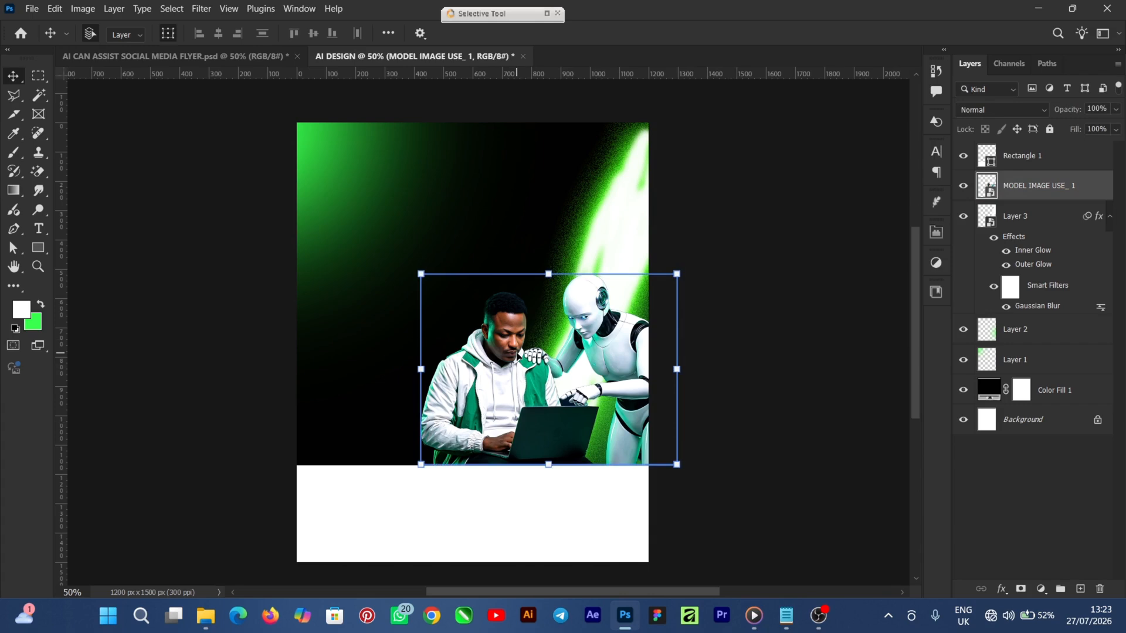
scroll(522, 359, "up", 1)
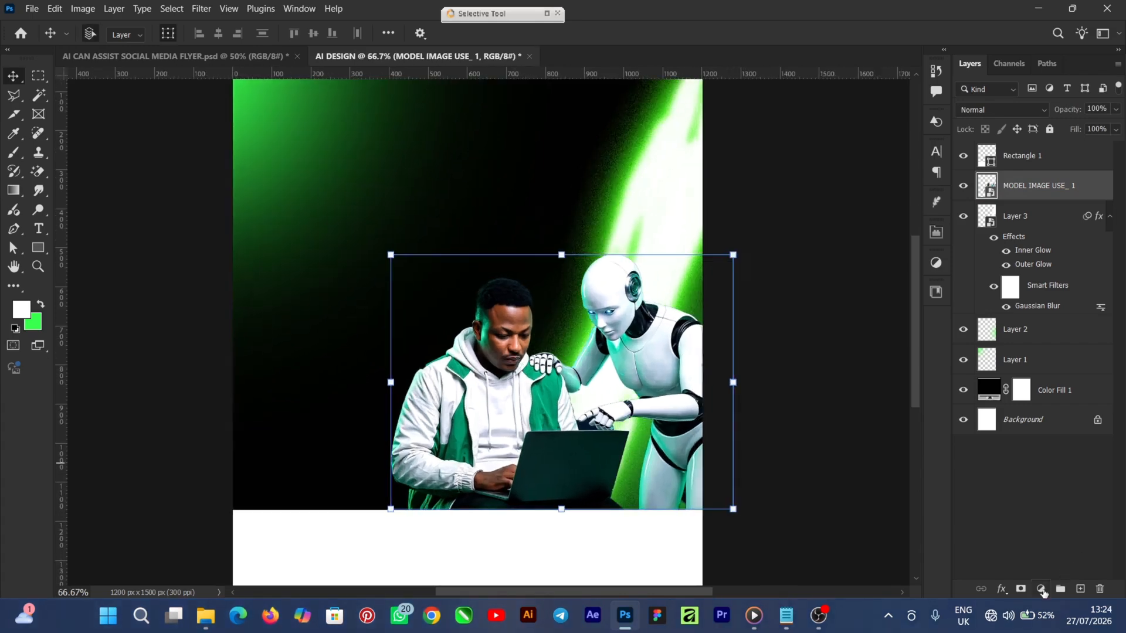
left_click(1041, 590)
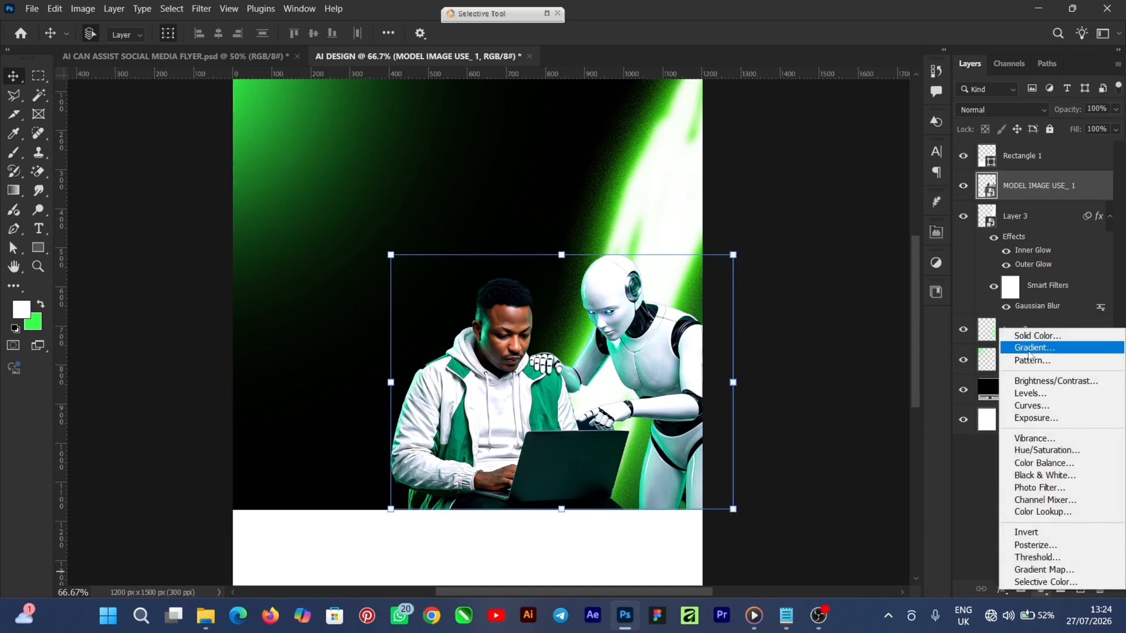
left_click(41, 307)
left_click(41, 306)
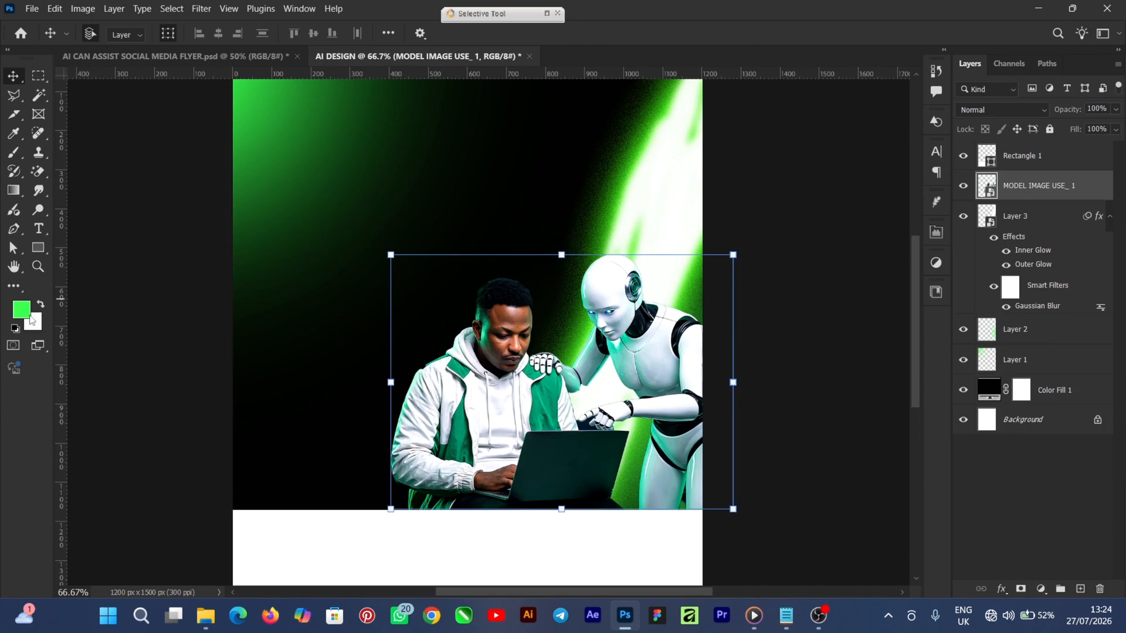
left_click(1041, 590)
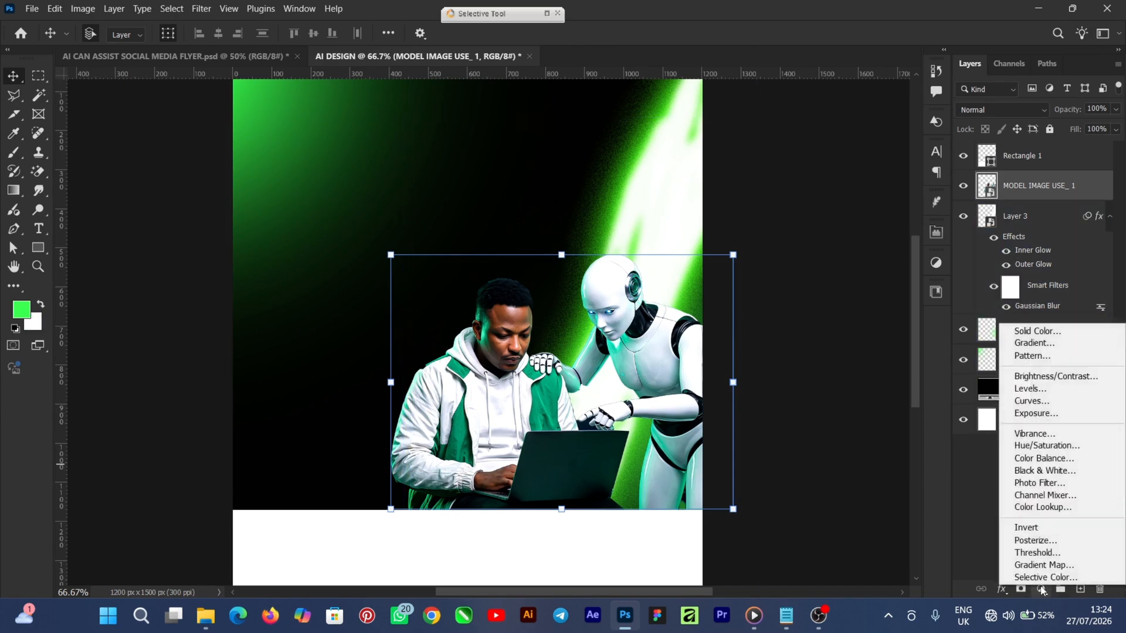
left_click(1049, 331)
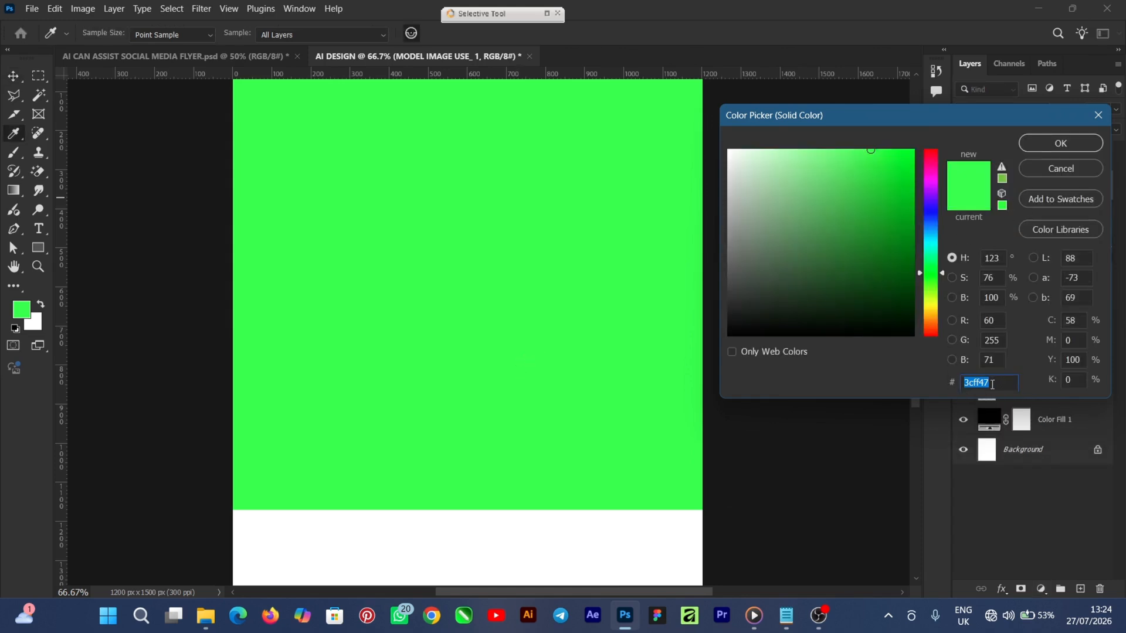
left_click(1054, 146)
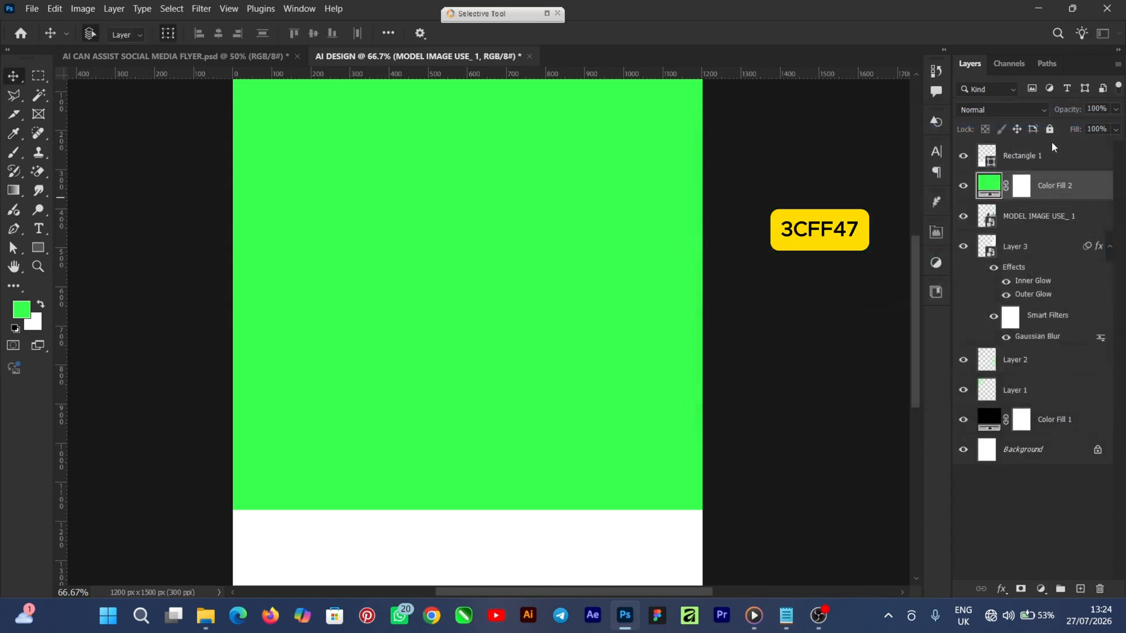
Clip the green fill layer to the model image and set its blend mode to Soft Light
right_click(1069, 189)
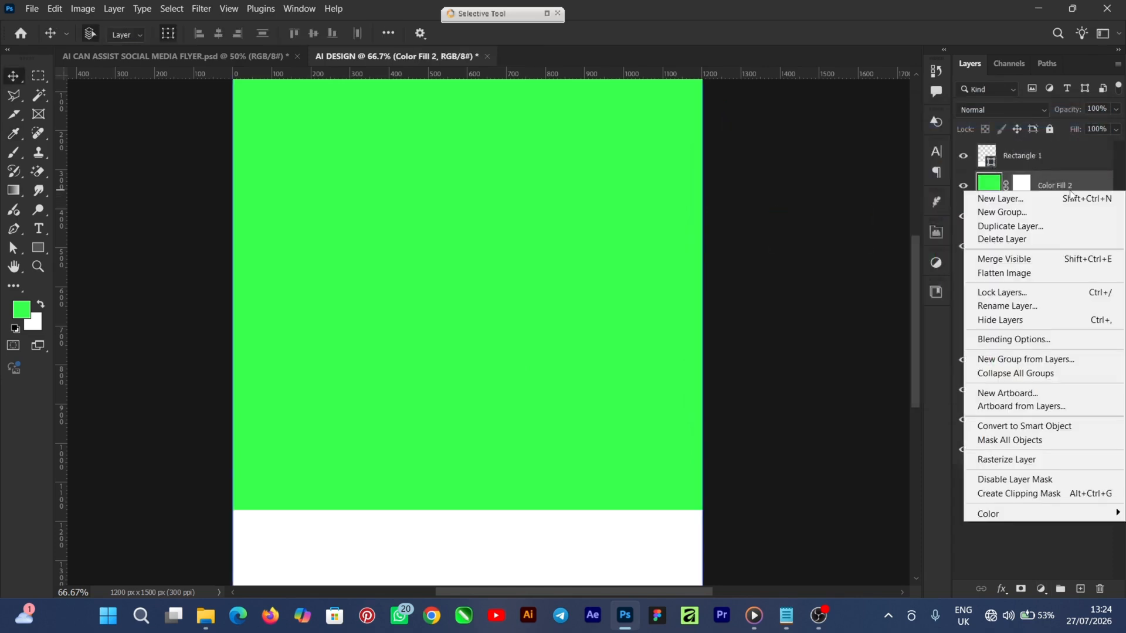
left_click(1029, 495)
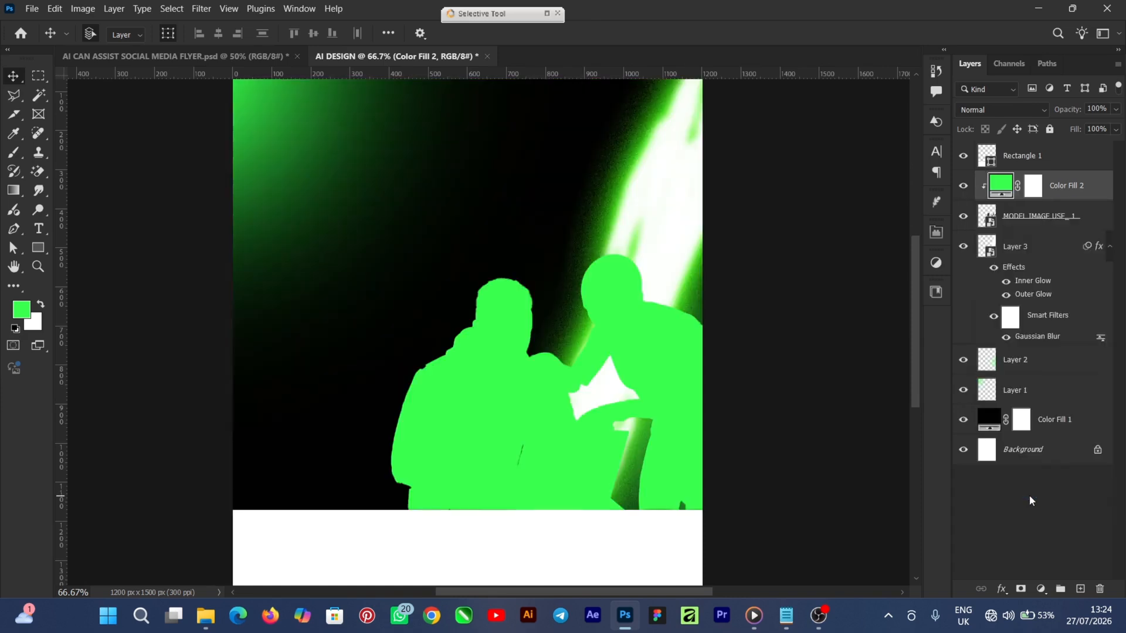
left_click(1031, 359)
left_click(1040, 207)
left_click(995, 111)
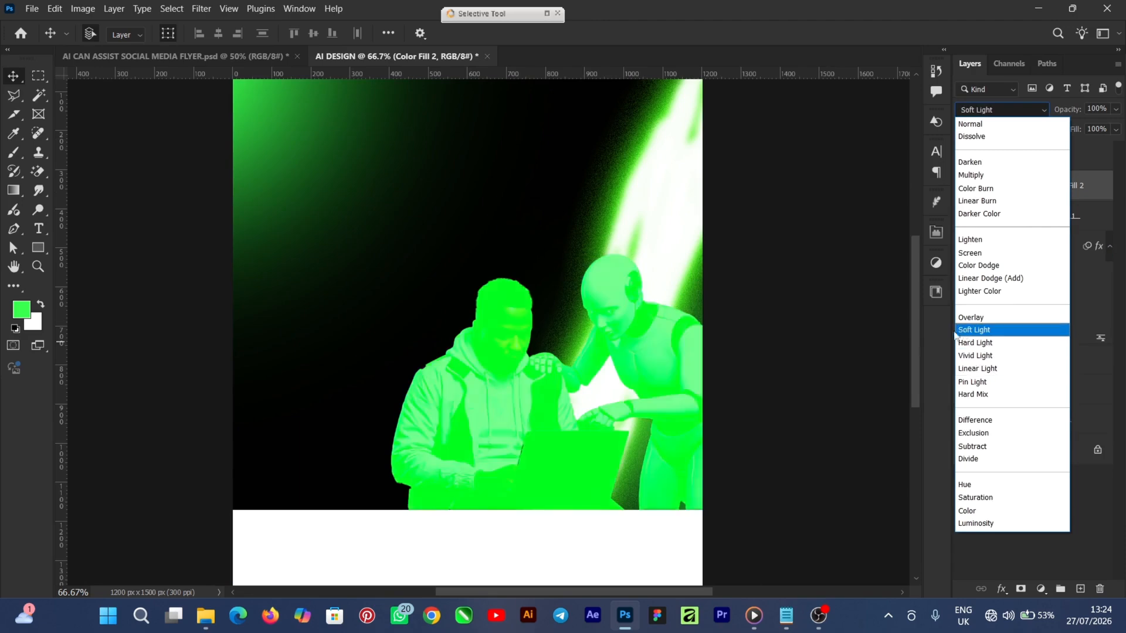
left_click(972, 330)
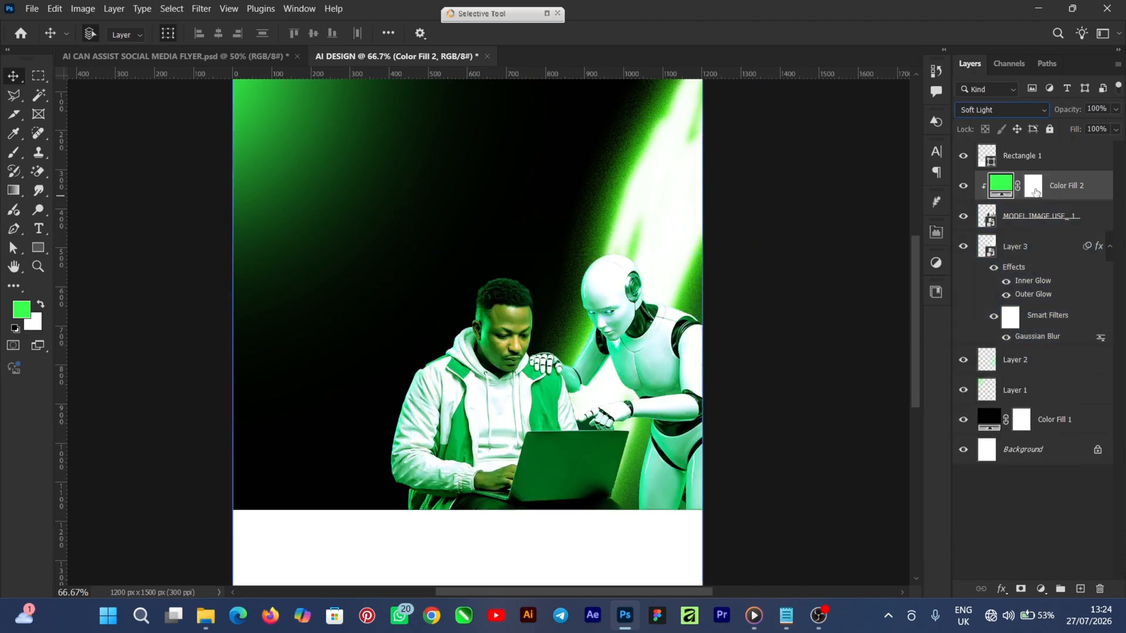
Invert the green fill layer's mask to black and set up a soft round brush with 76% flow
left_click(1038, 191)
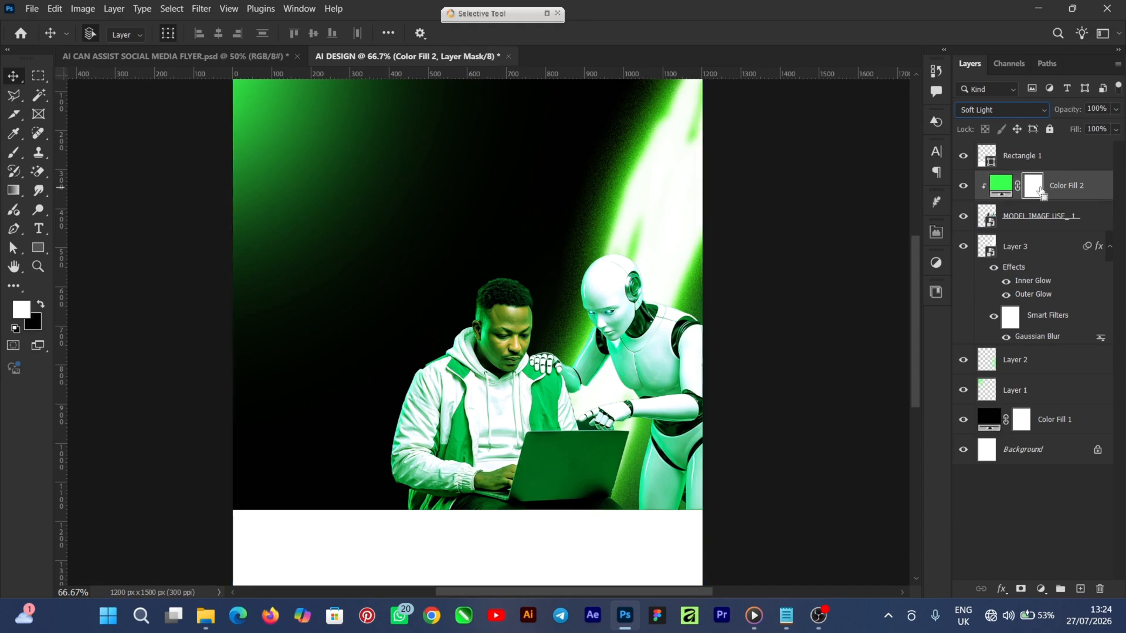
key("ctrl+i")
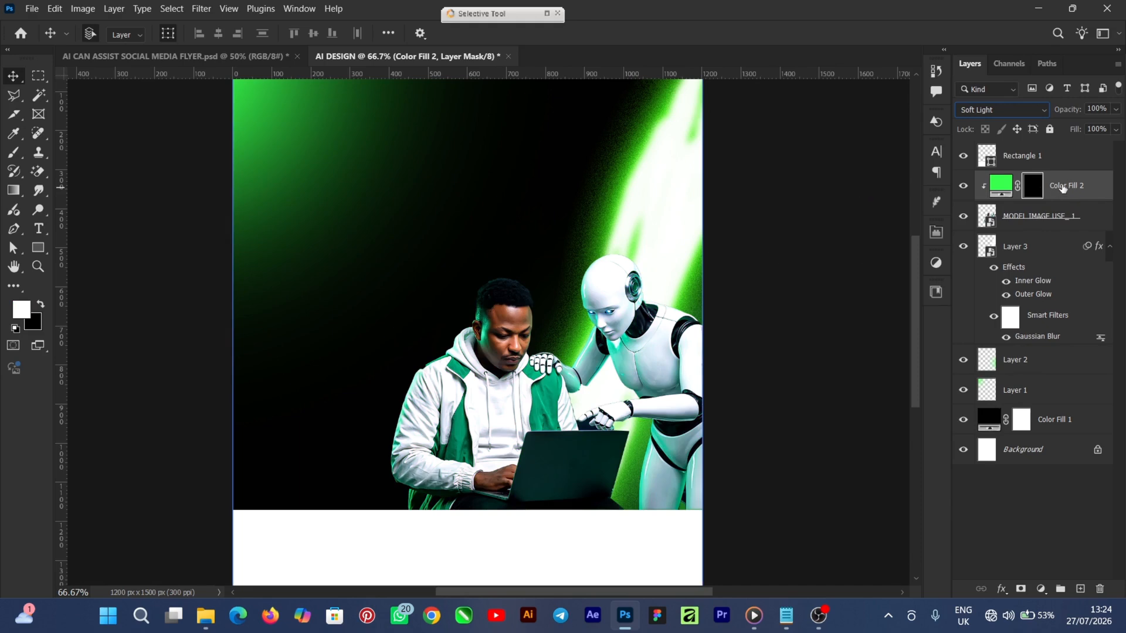
left_click(14, 154)
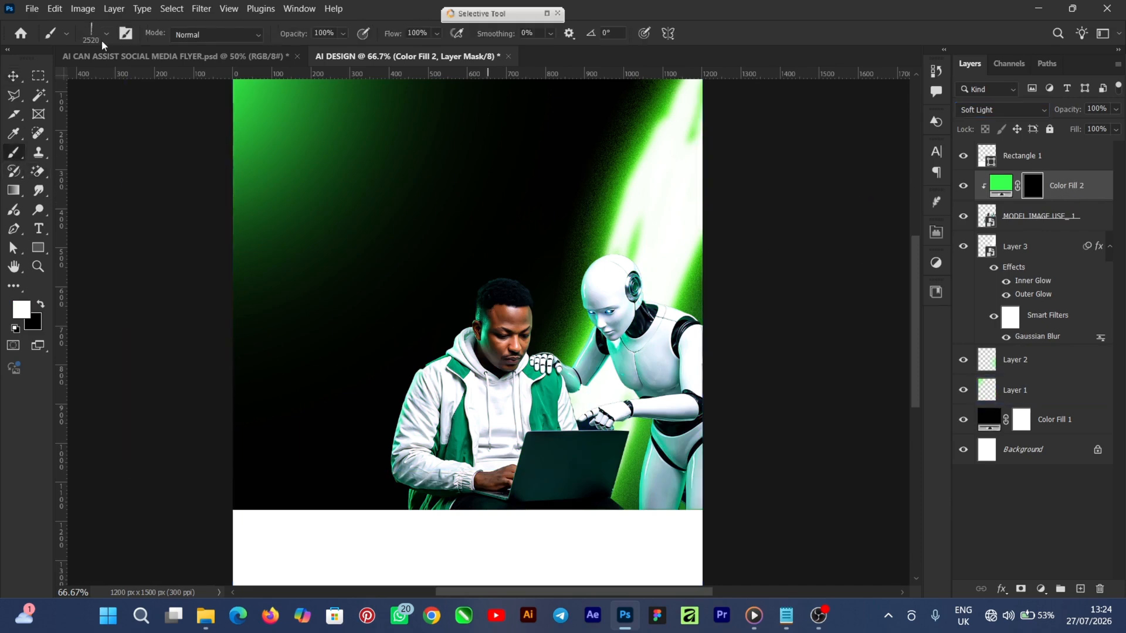
left_click(105, 35)
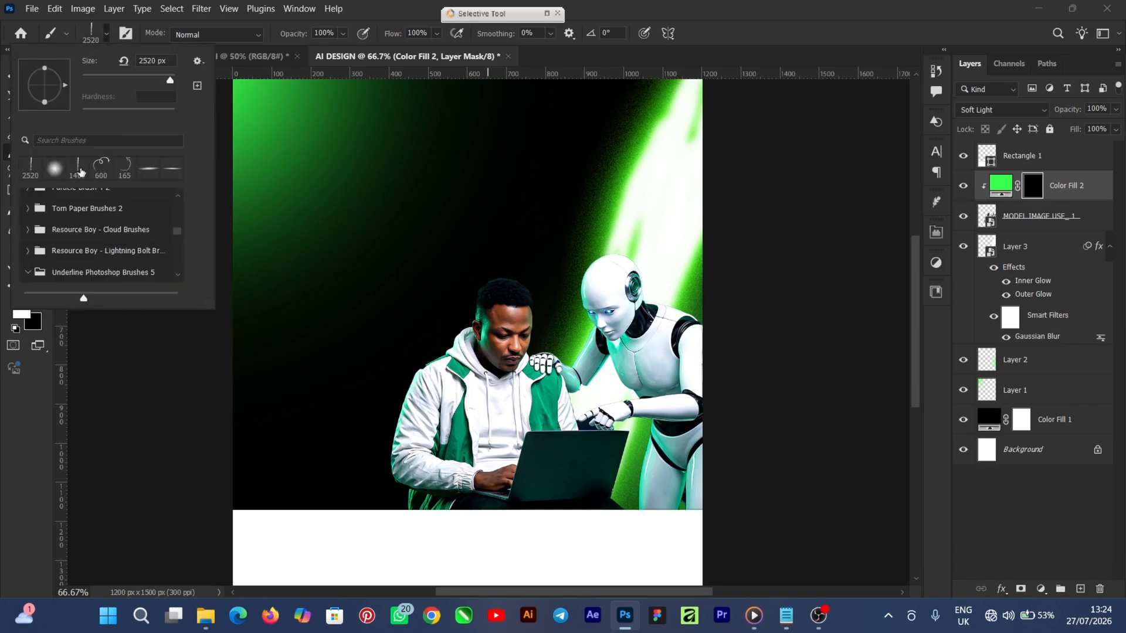
left_click(54, 170)
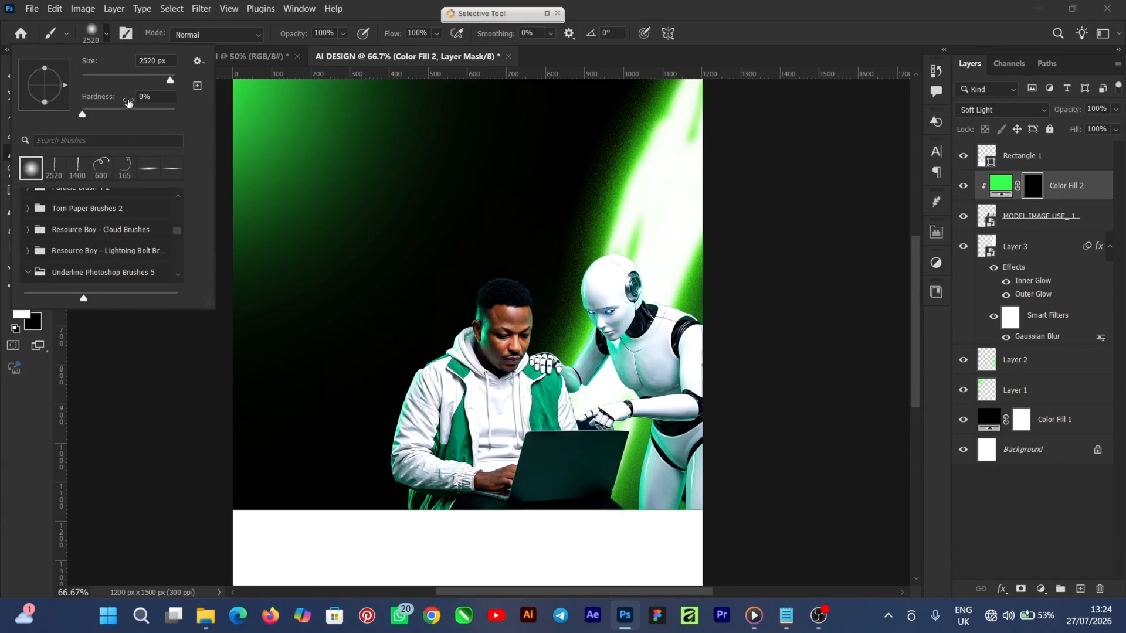
left_click_drag(171, 85, 159, 85)
key("Return")
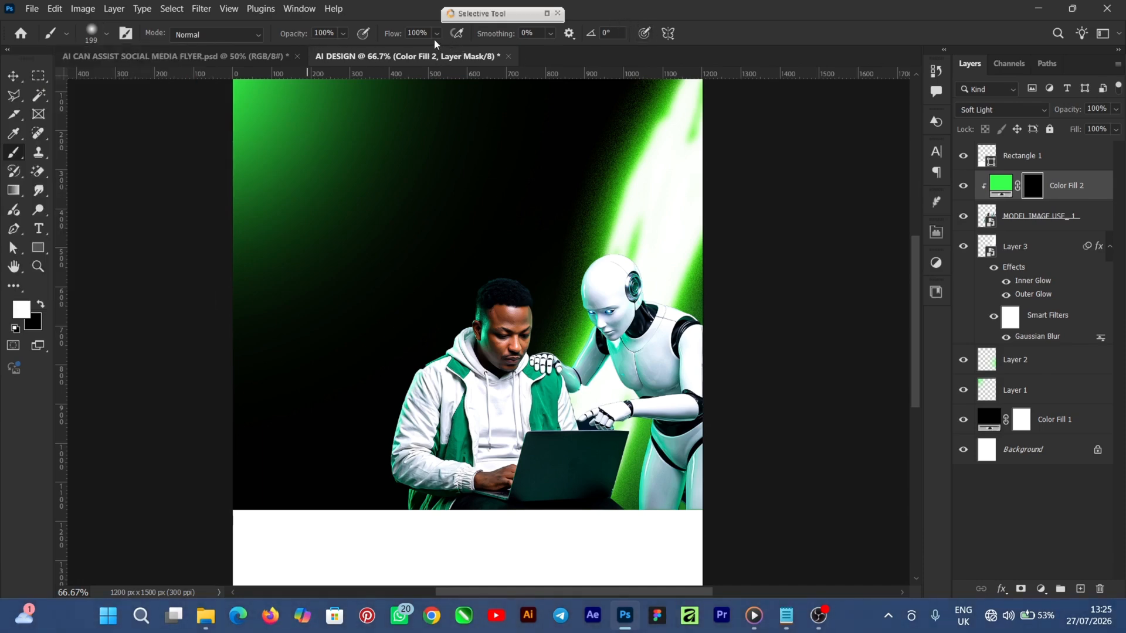
left_click(436, 34)
left_click(618, 9)
Reduce the brush to 50 px and paint white on the mask along the robot-facing edge of the man's head
key("bracketleft")
key("bracketleft")
key("bracketleft")
key("bracketleft")
key("bracketleft")
key("ctrl+plus")
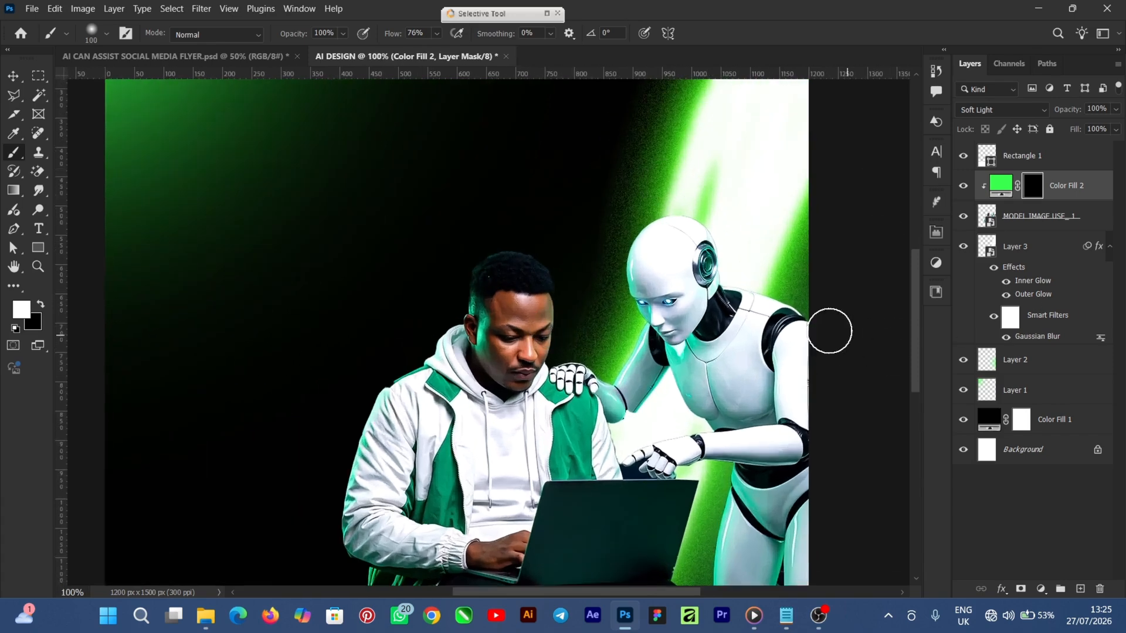
key("ctrl+plus")
key("bracketleft")
key("bracketleft")
key("bracketleft")
key("bracketleft")
key("bracketleft")
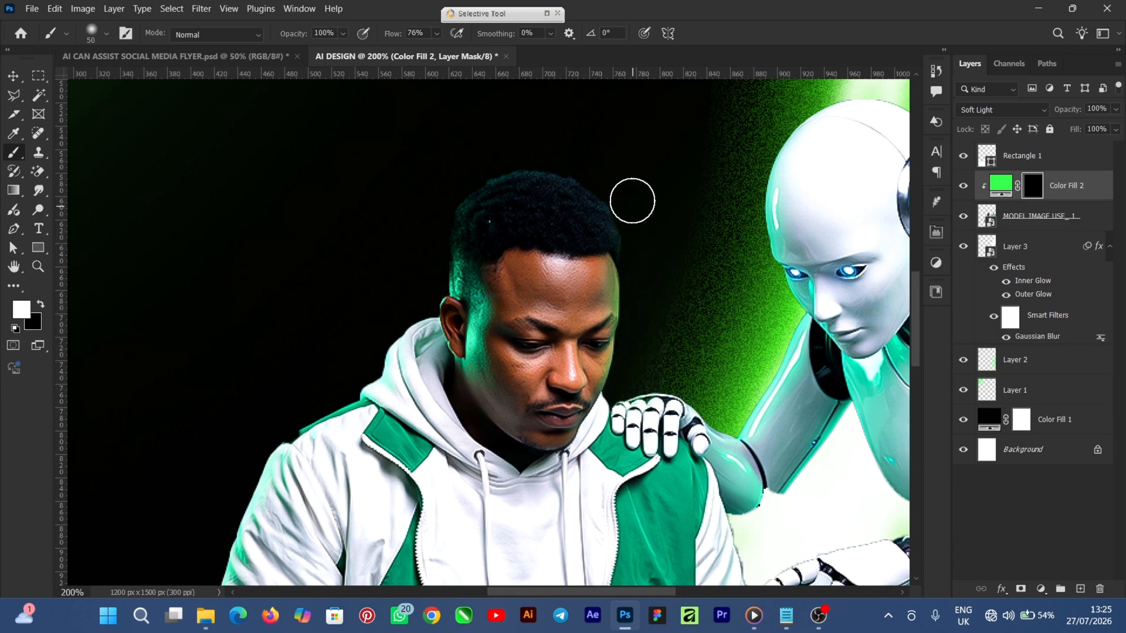
left_click_drag(617, 168, 608, 166)
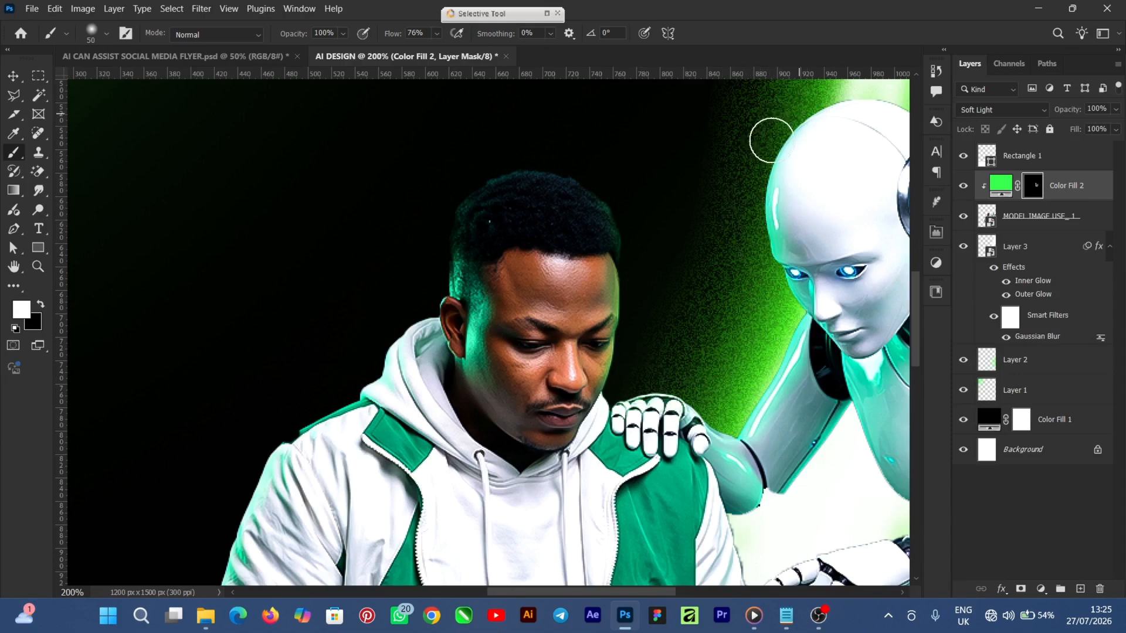
Paint white on the same mask along the robot's arm and chest edges to bring out the green light there
key("ctrl+minus")
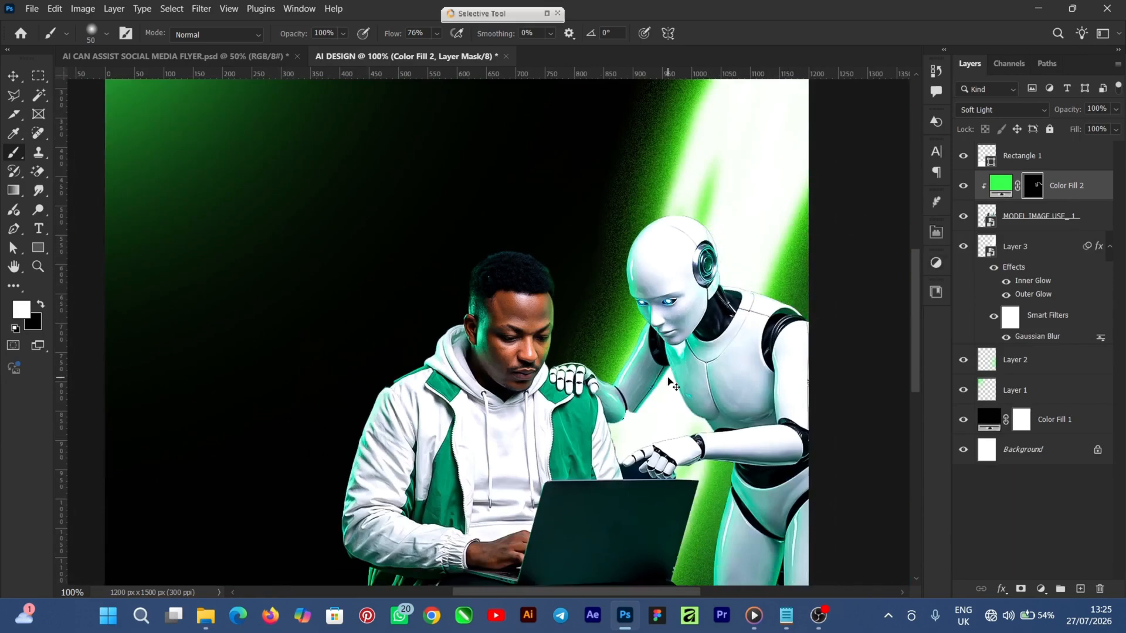
key("ctrl+plus")
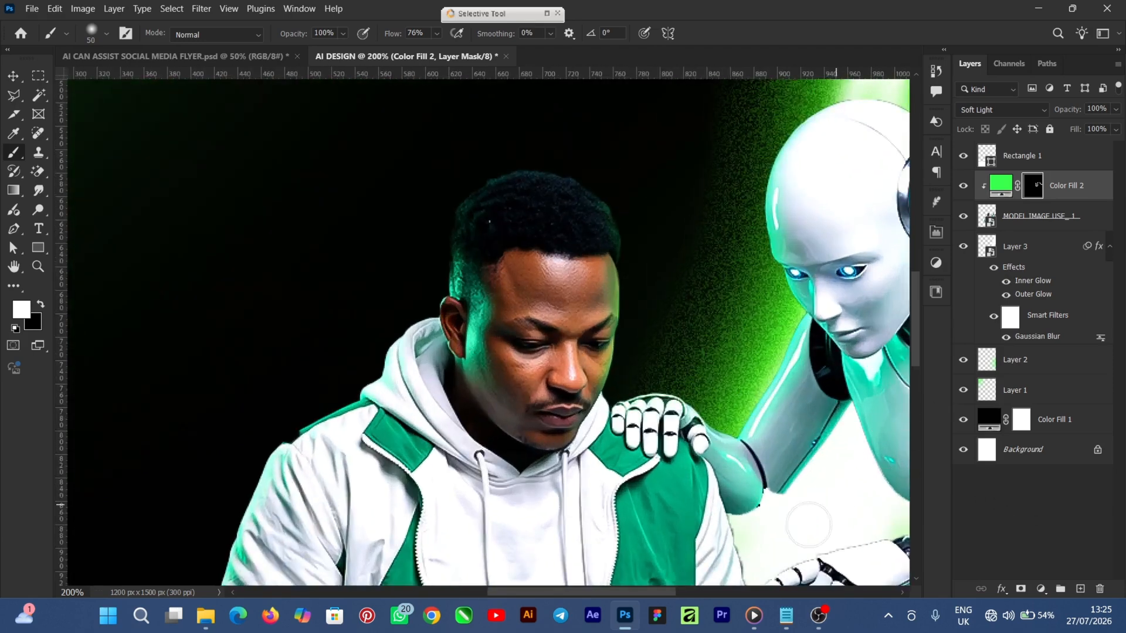
left_click_drag(606, 595, 638, 594)
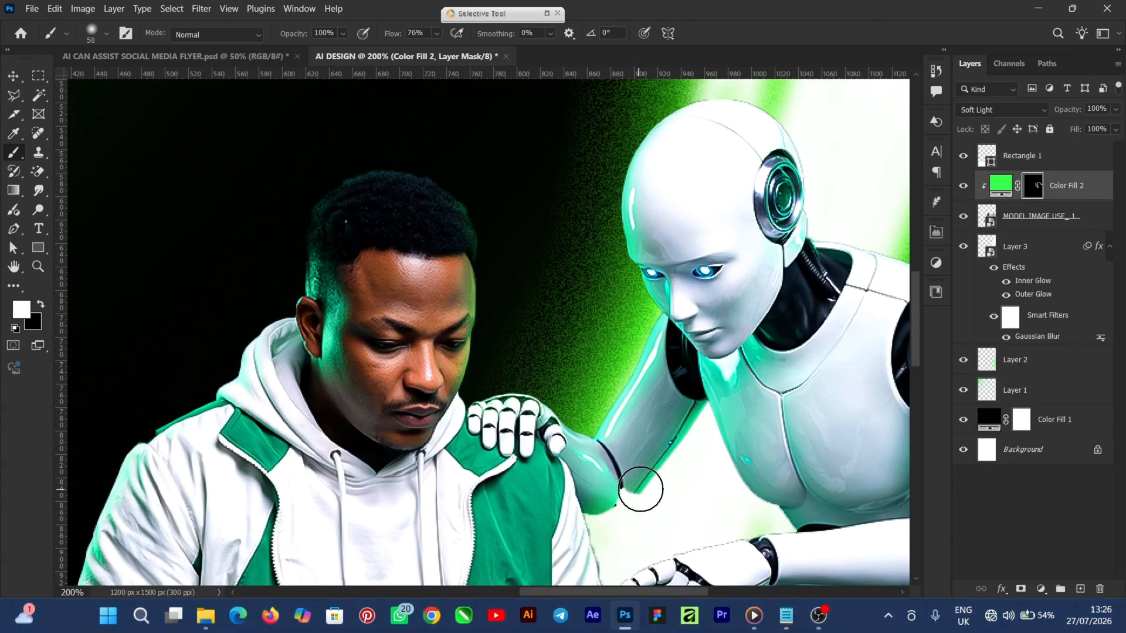
mouse_move(707, 424)
left_mouse_down()
mouse_move(726, 487)
mouse_move(773, 529)
mouse_move(753, 528)
left_mouse_up()
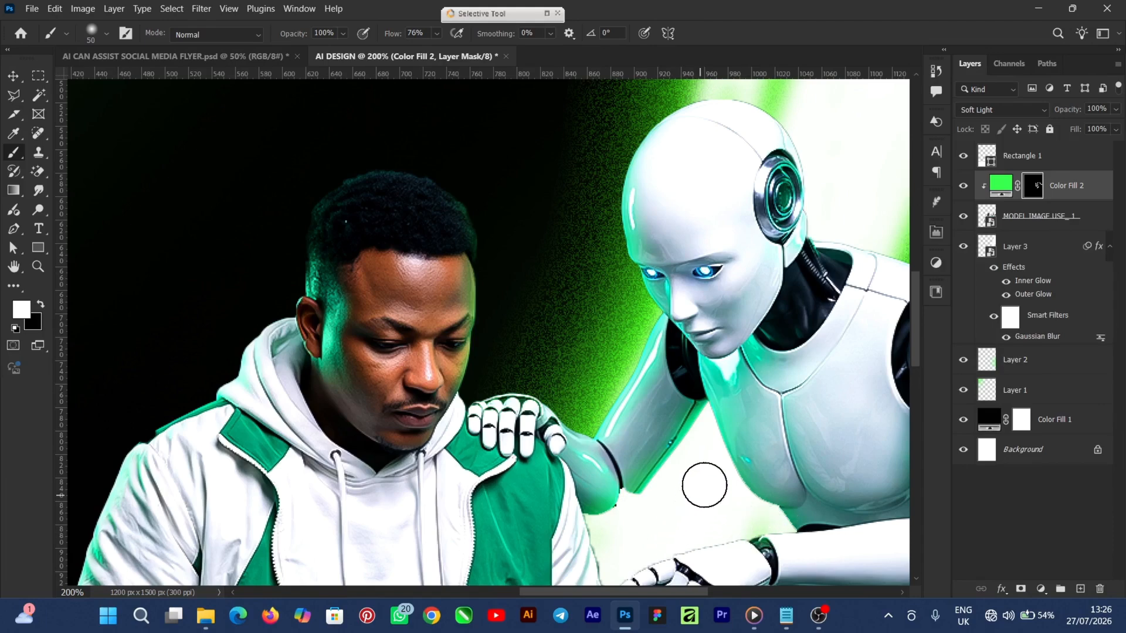
key("ctrl+minus")
key("ctrl+minus")
key("ctrl+minus")
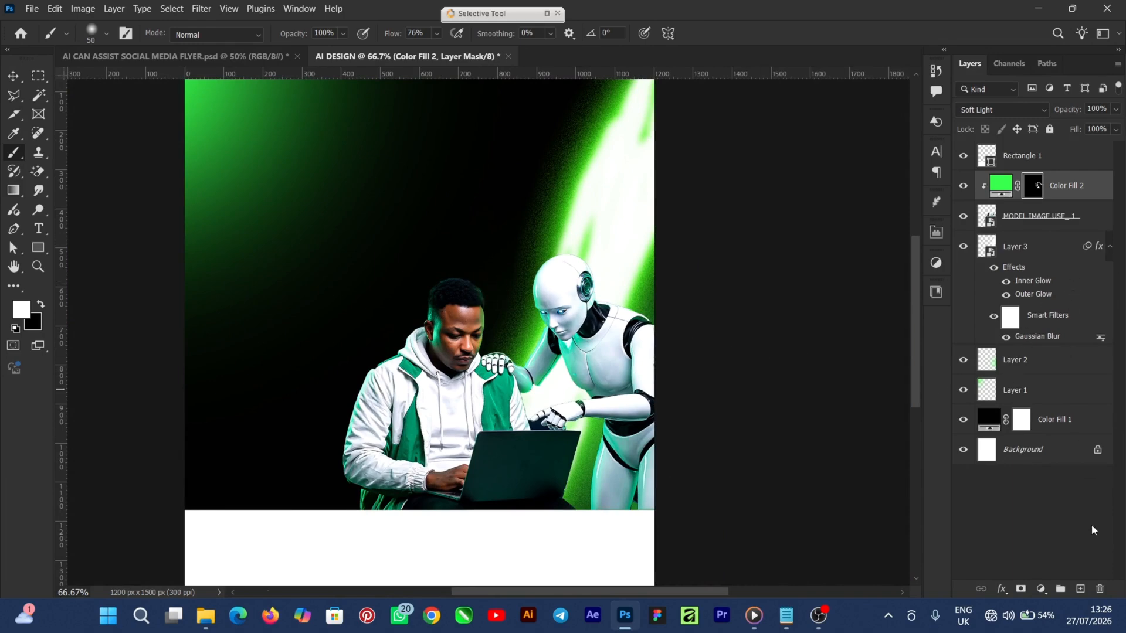
Add a second #3cff47 Solid Color fill above the first, clip it to the model image and set it to Soft Light
left_click(1040, 589)
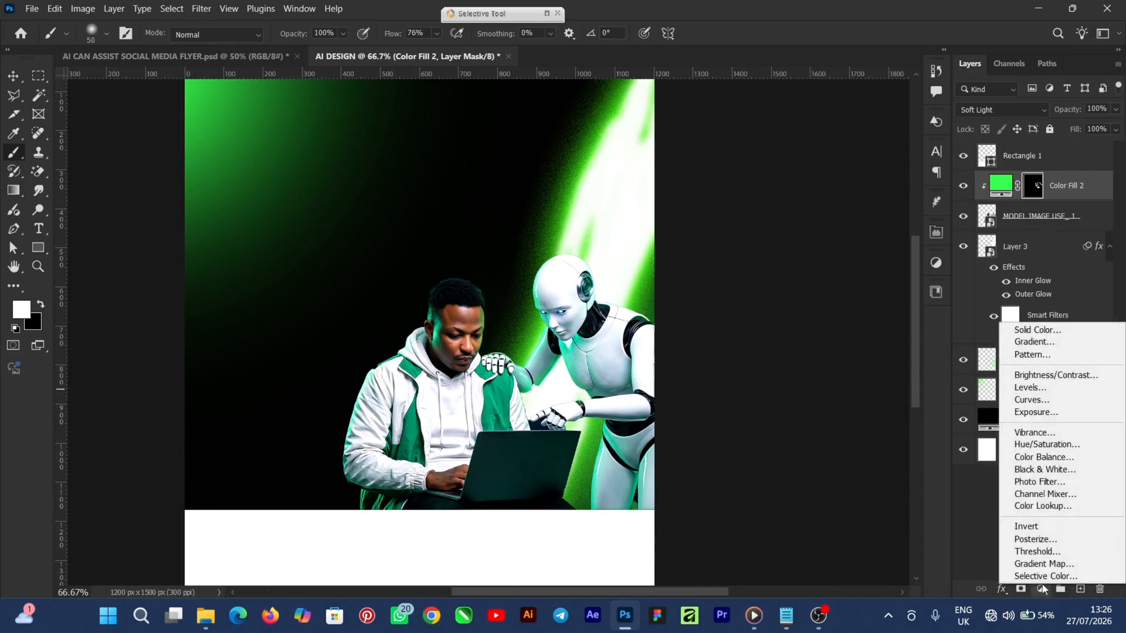
left_click(1038, 330)
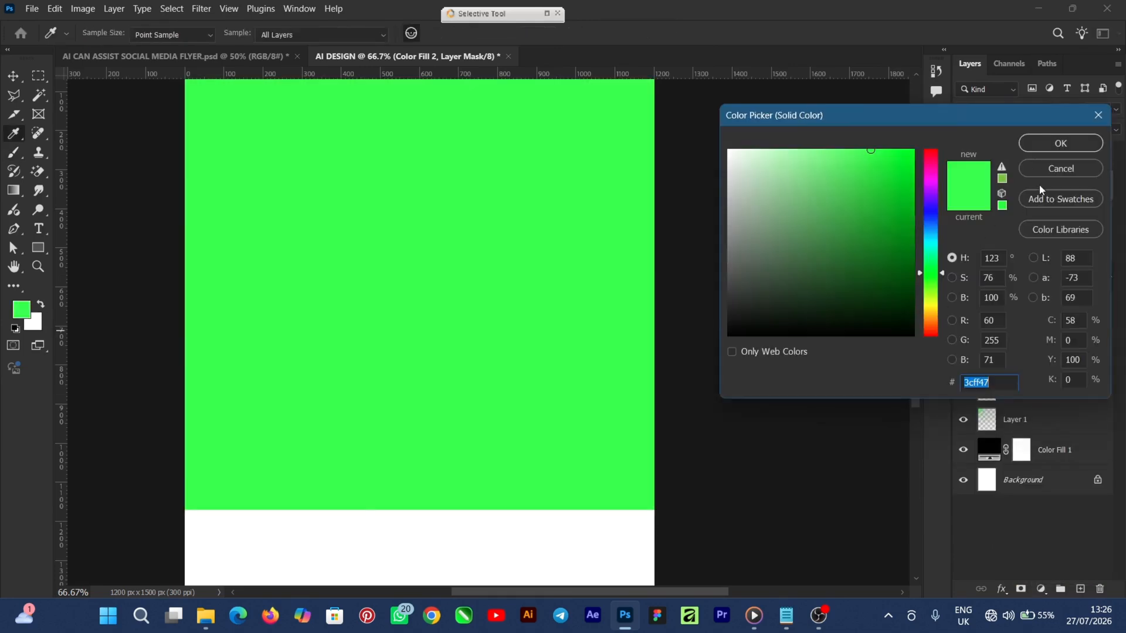
left_click(1041, 144)
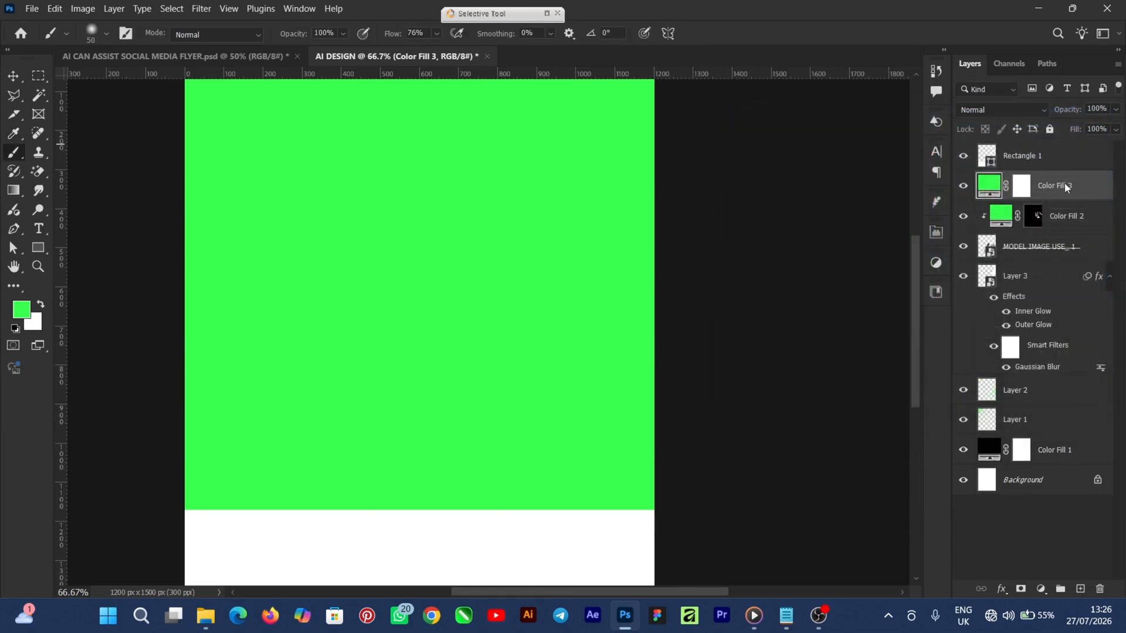
right_click(1066, 186)
left_click(1024, 487)
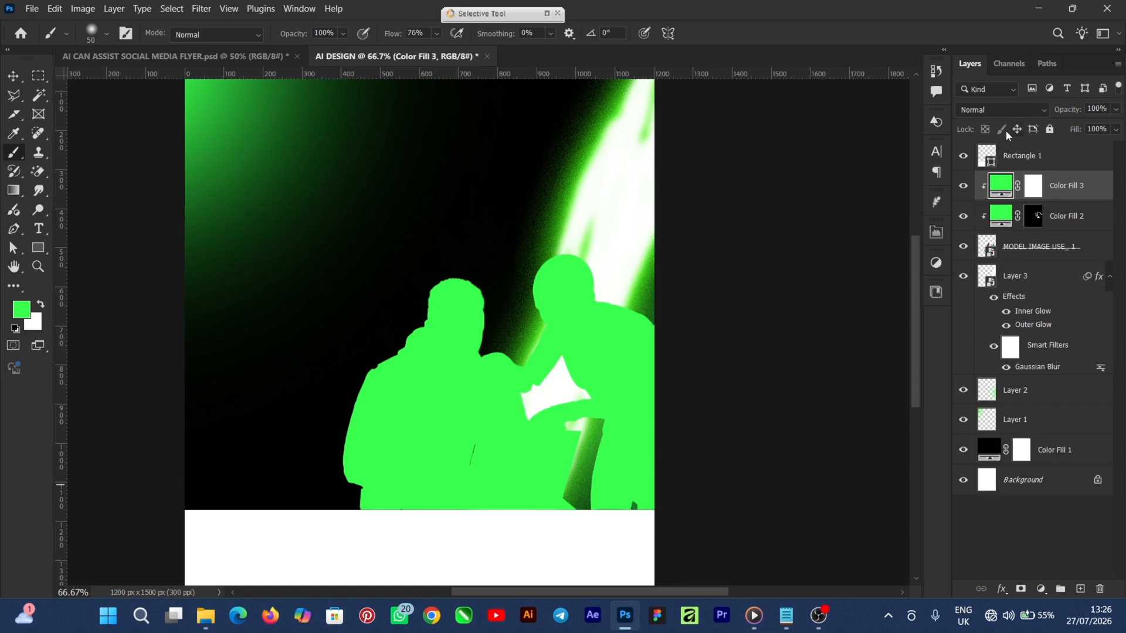
left_click(1003, 111)
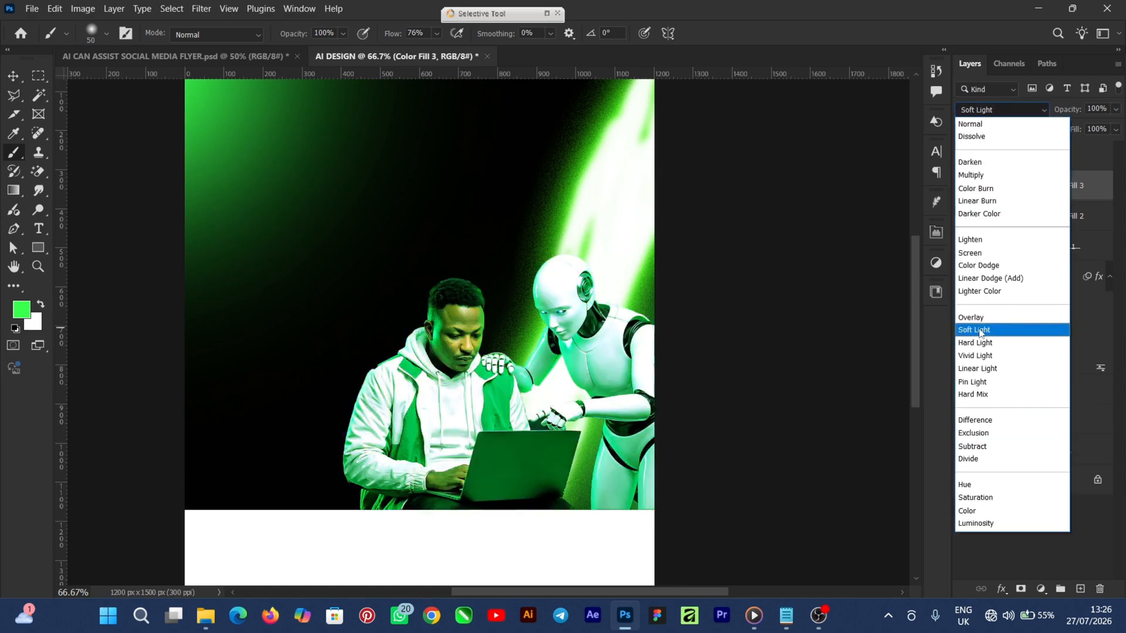
left_click(979, 330)
Invert the second green fill's mask to black and paint white at 100% flow between the man's cheek and the robot's hand
left_click(1034, 186)
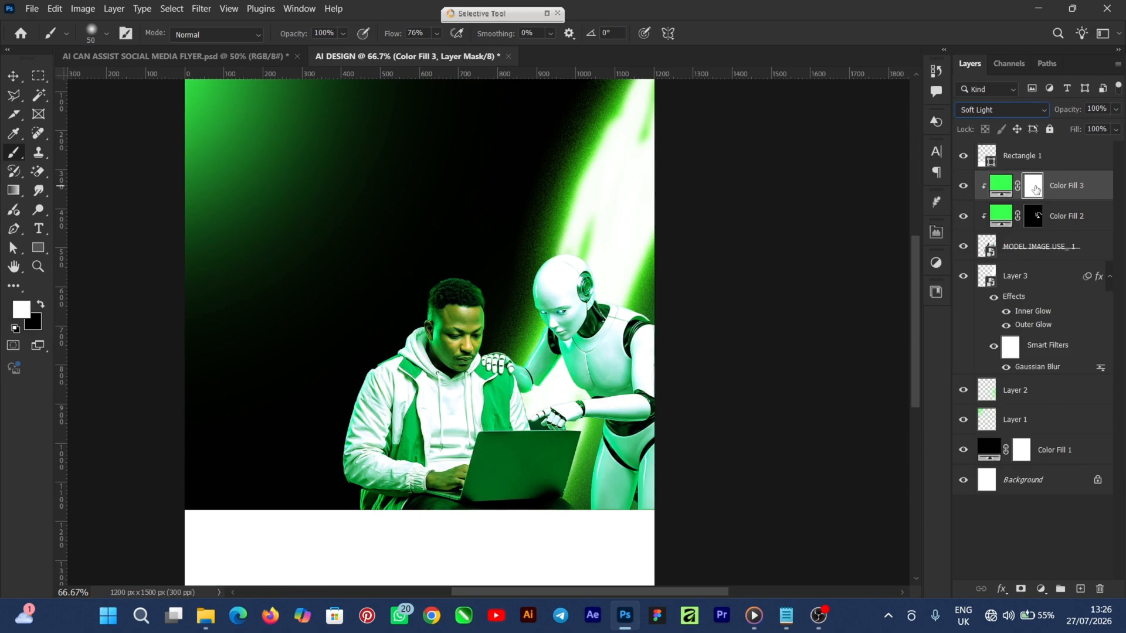
key("ctrl+i")
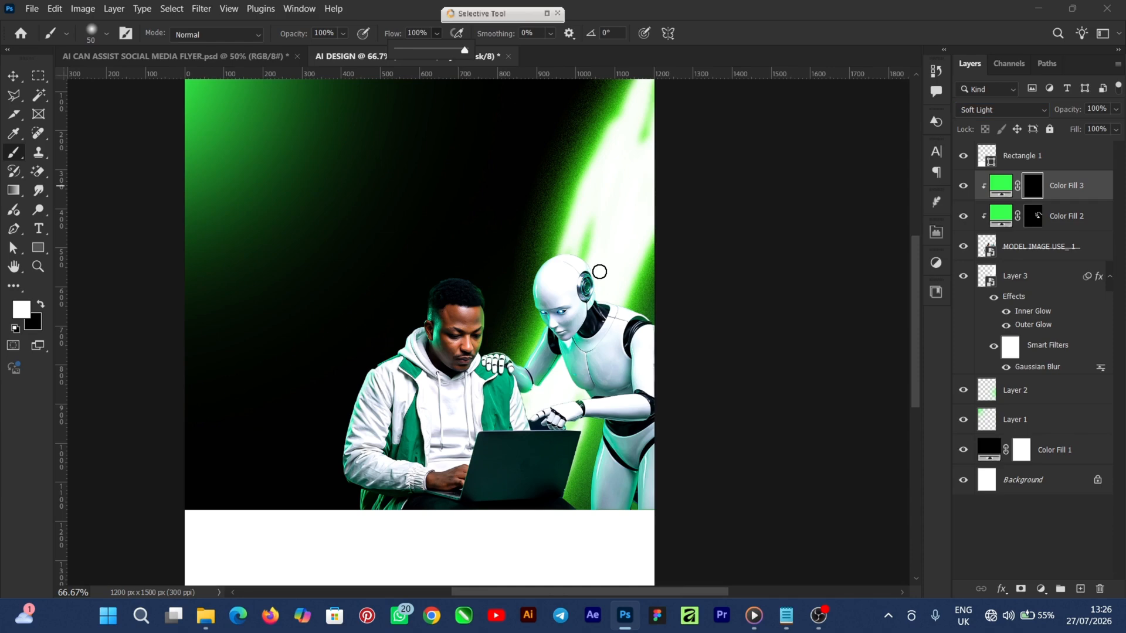
key("ctrl+plus")
key("ctrl+plus")
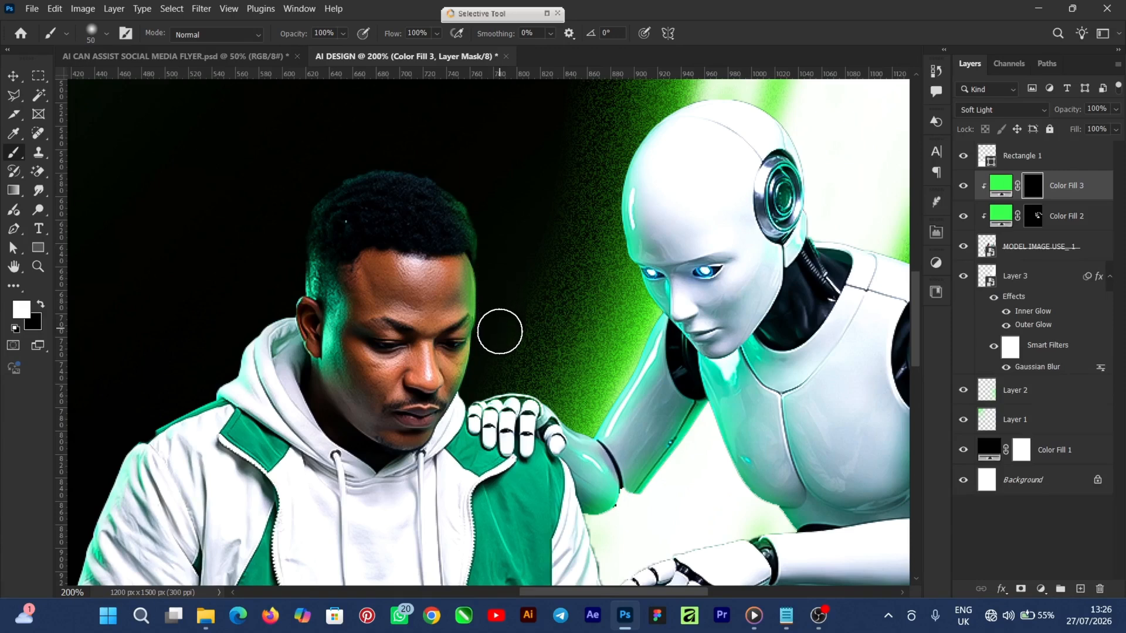
mouse_move(482, 397)
left_mouse_down()
mouse_move(521, 383)
mouse_move(536, 359)
left_mouse_up()
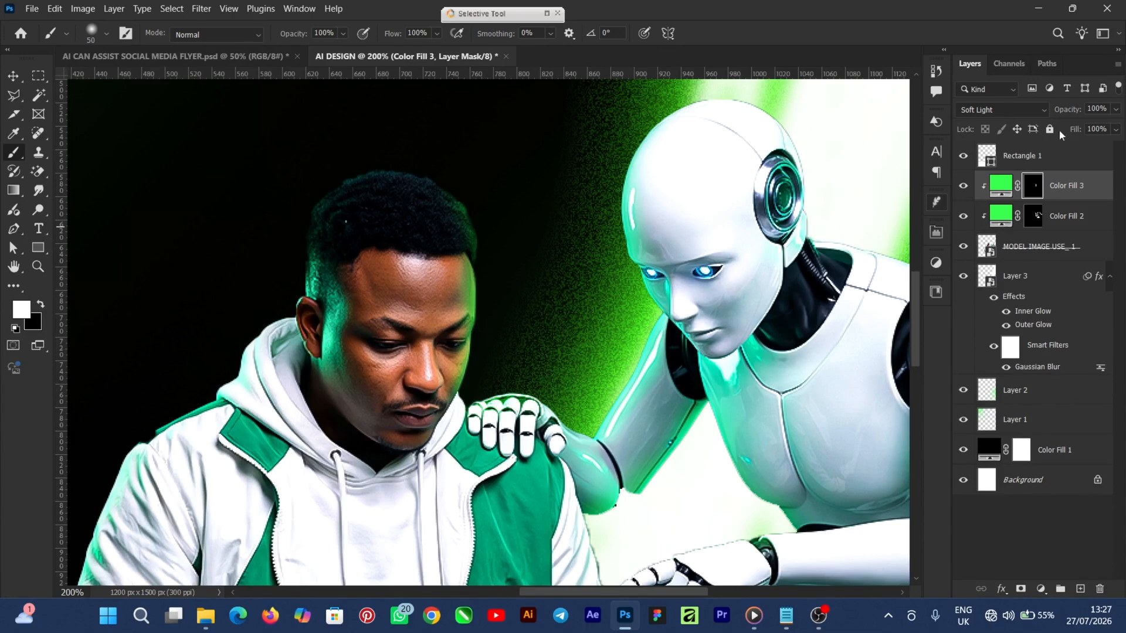
Lower the opacity of Color Fill 3 to 74% and of Color Fill 2 to 71%
left_click(1115, 110)
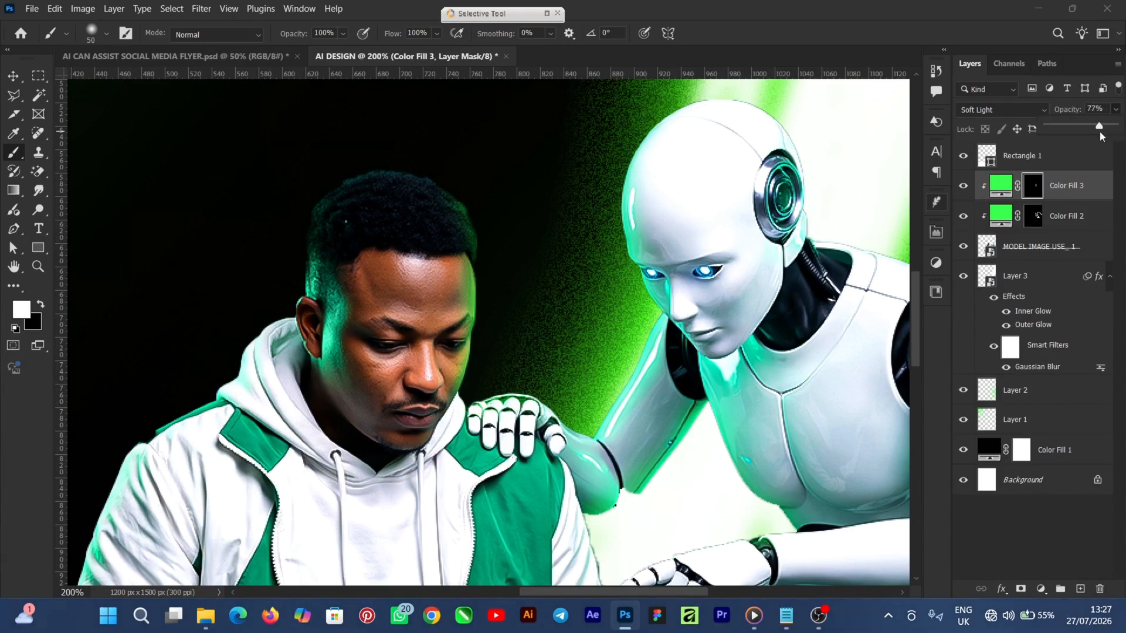
left_click(1065, 218)
left_click(1065, 218)
left_click(1114, 129)
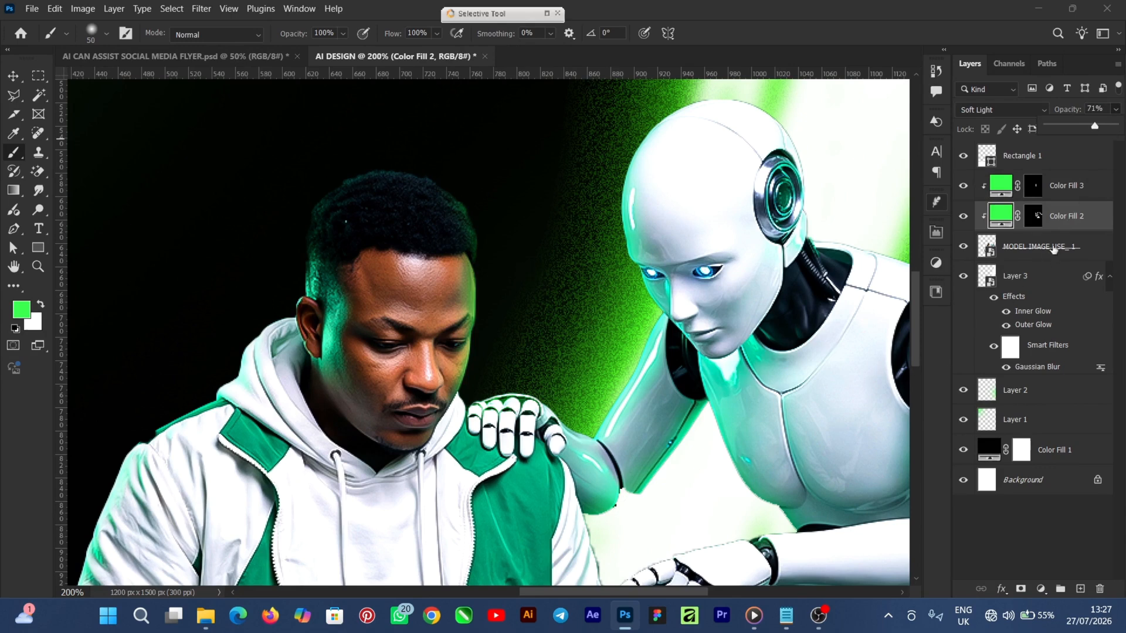
Paint more white on Color Fill 3's mask along the robot's arm and body edges, and deselect the layer
left_click(1034, 189)
left_click(1034, 189)
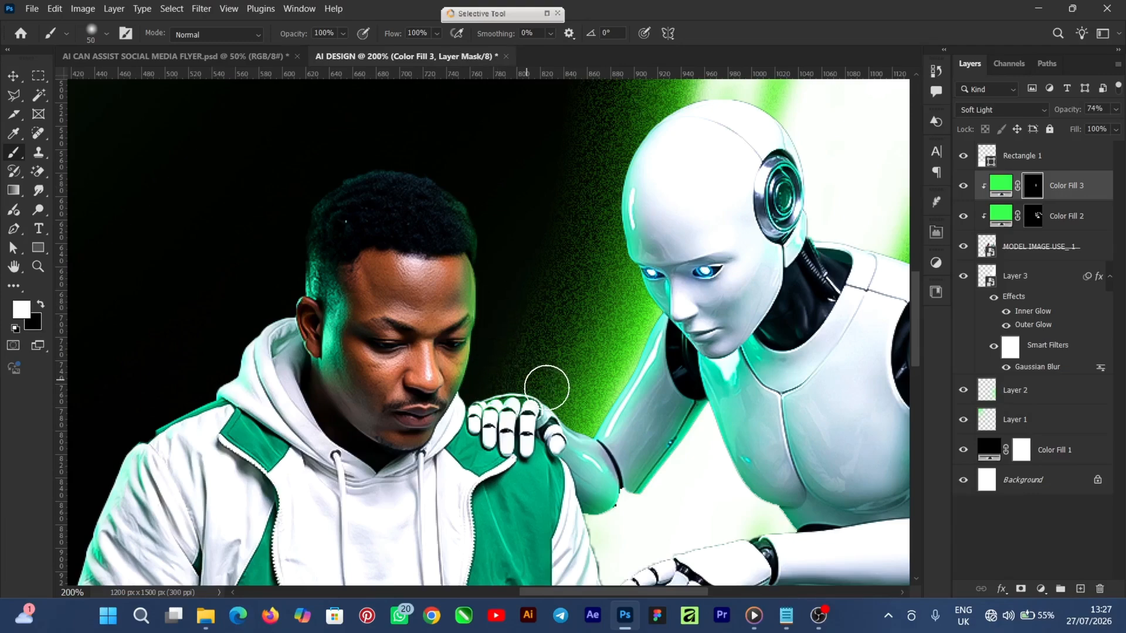
key("ctrl+minus")
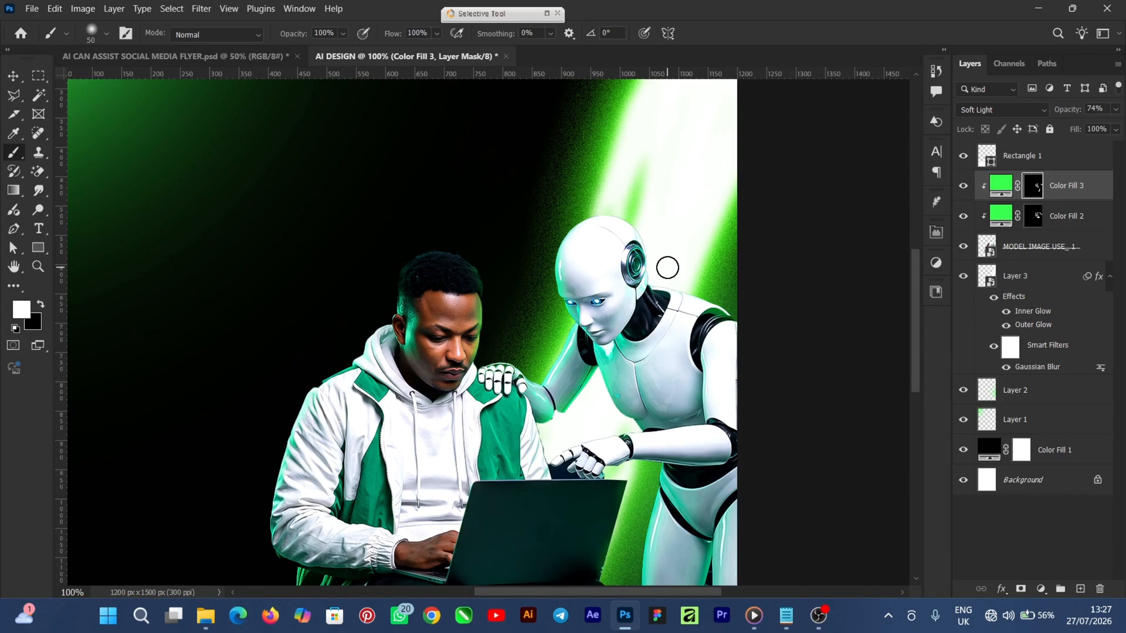
mouse_move(919, 278)
left_mouse_down()
mouse_move(915, 301)
mouse_move(916, 287)
left_mouse_up()
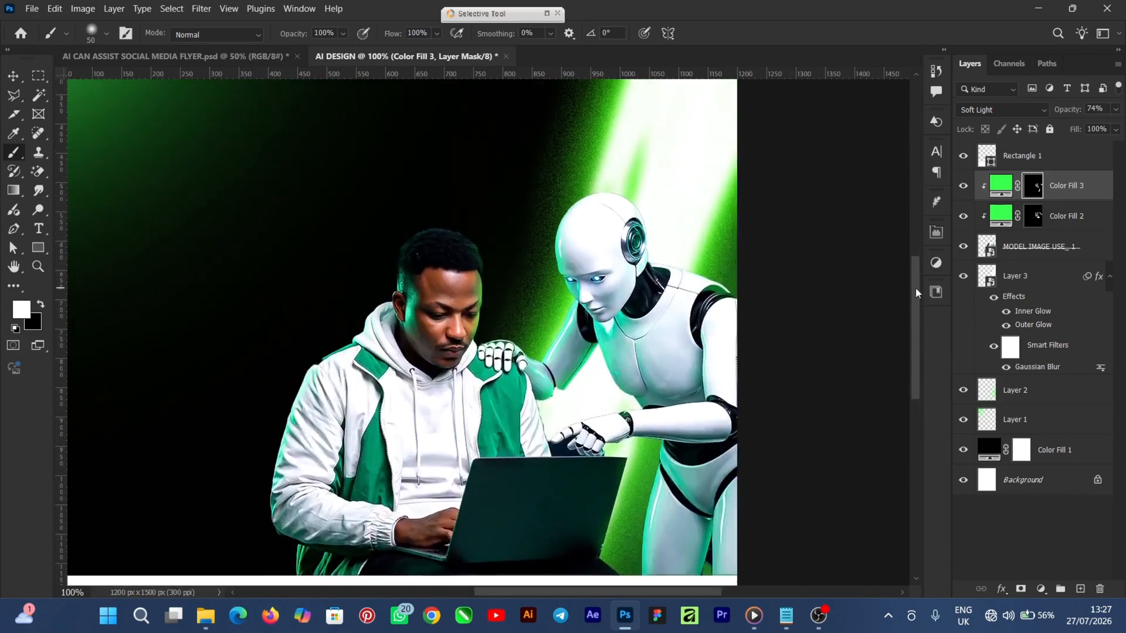
left_click(10, 79)
left_click(130, 377)
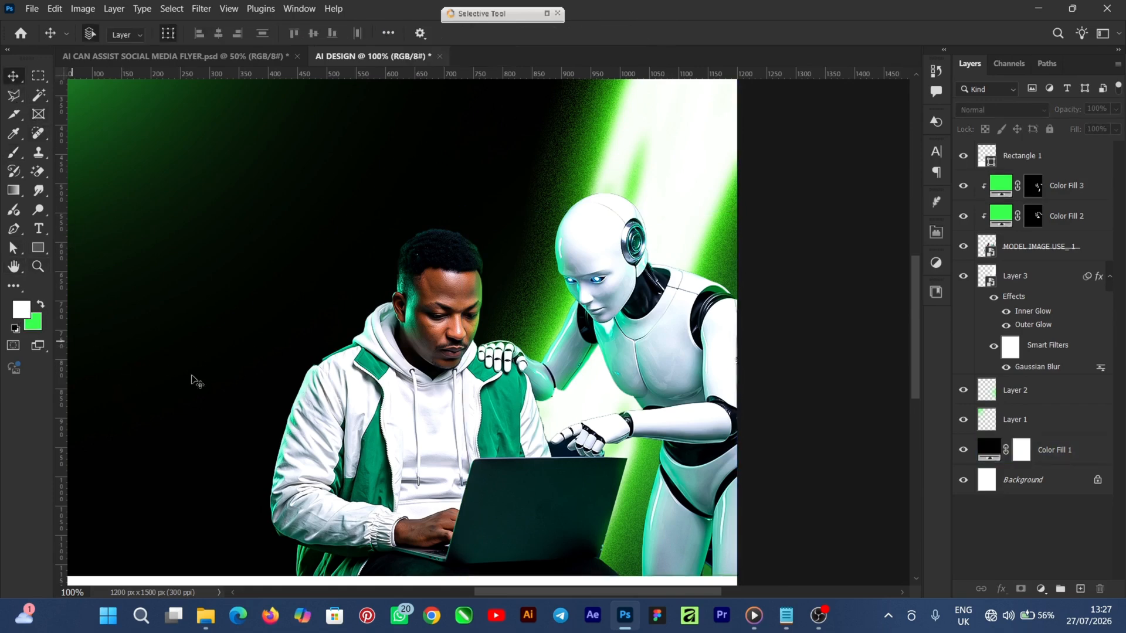
Add a white #ffffff Solid Color fill above Color Fill 3, clip it to the model image and set it to Soft Light
left_click(1041, 590)
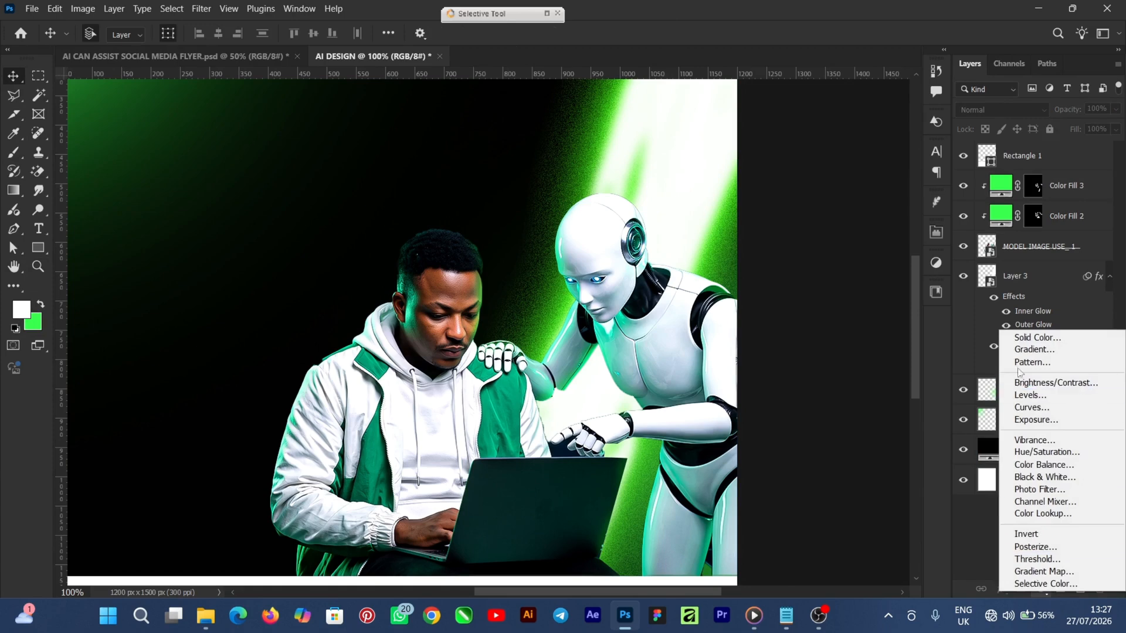
left_click(1036, 337)
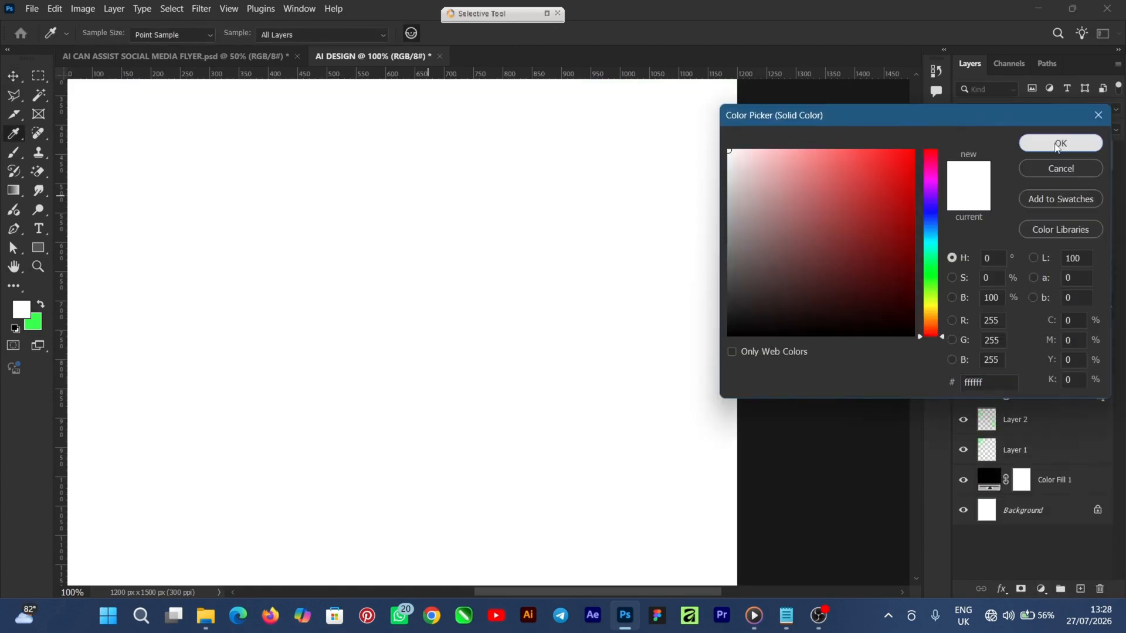
left_click(1060, 144)
left_click_drag(1049, 156, 1067, 199)
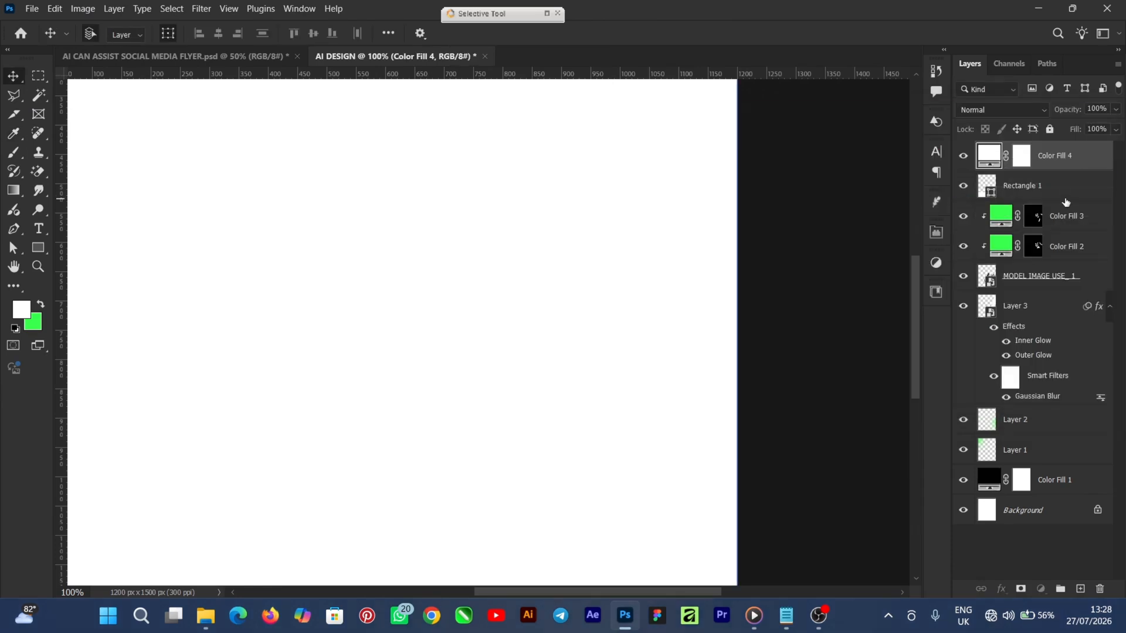
right_click(1071, 182)
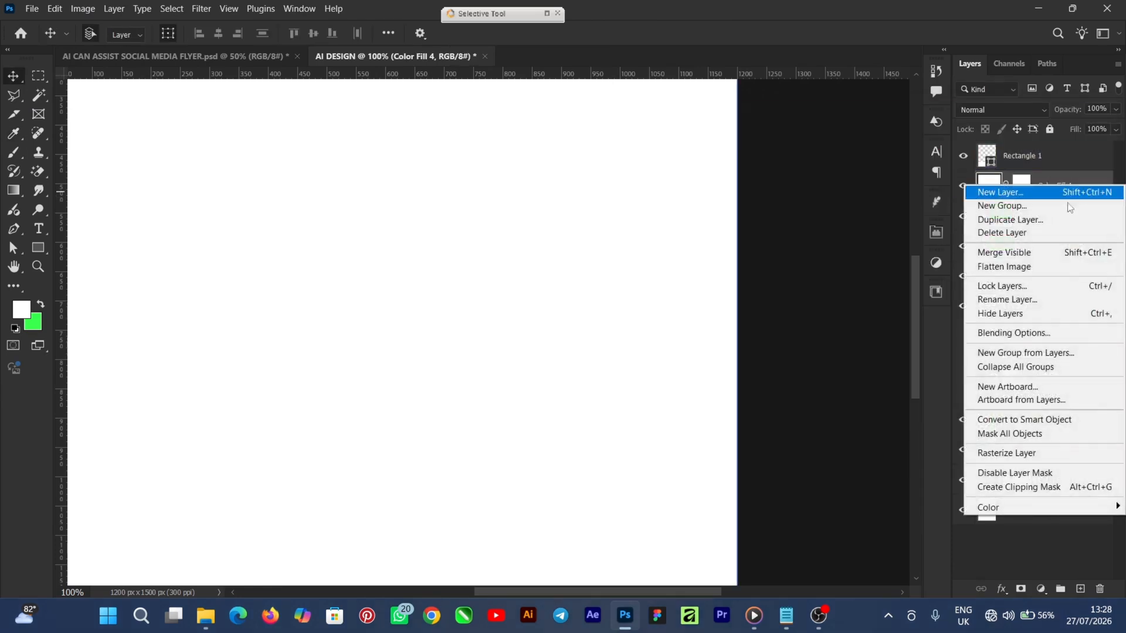
left_click(1027, 488)
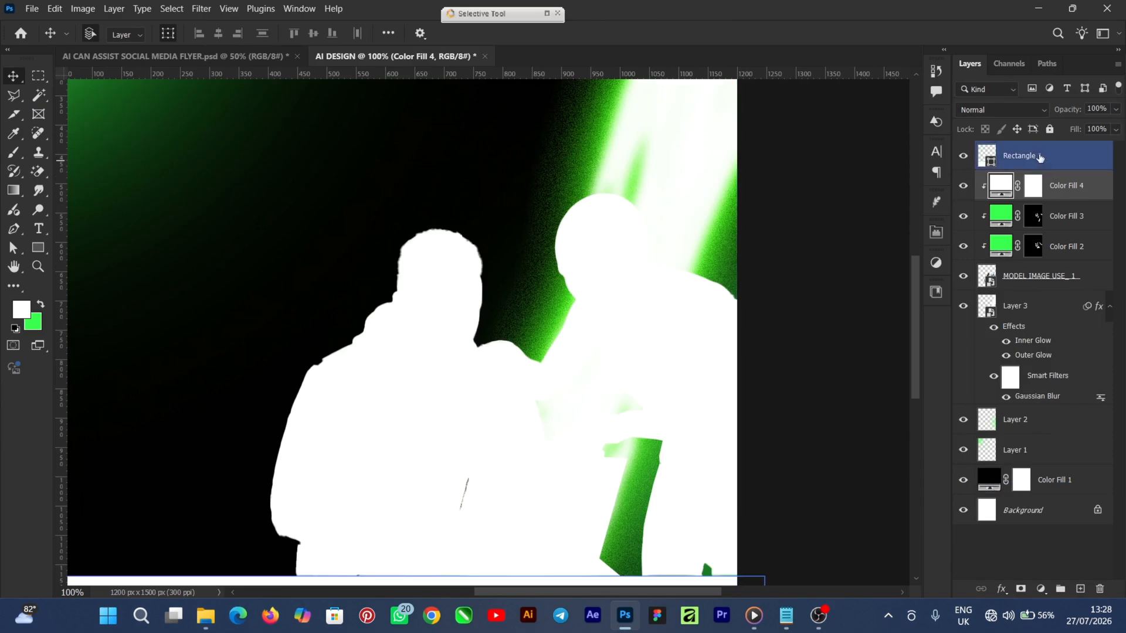
left_click(1039, 111)
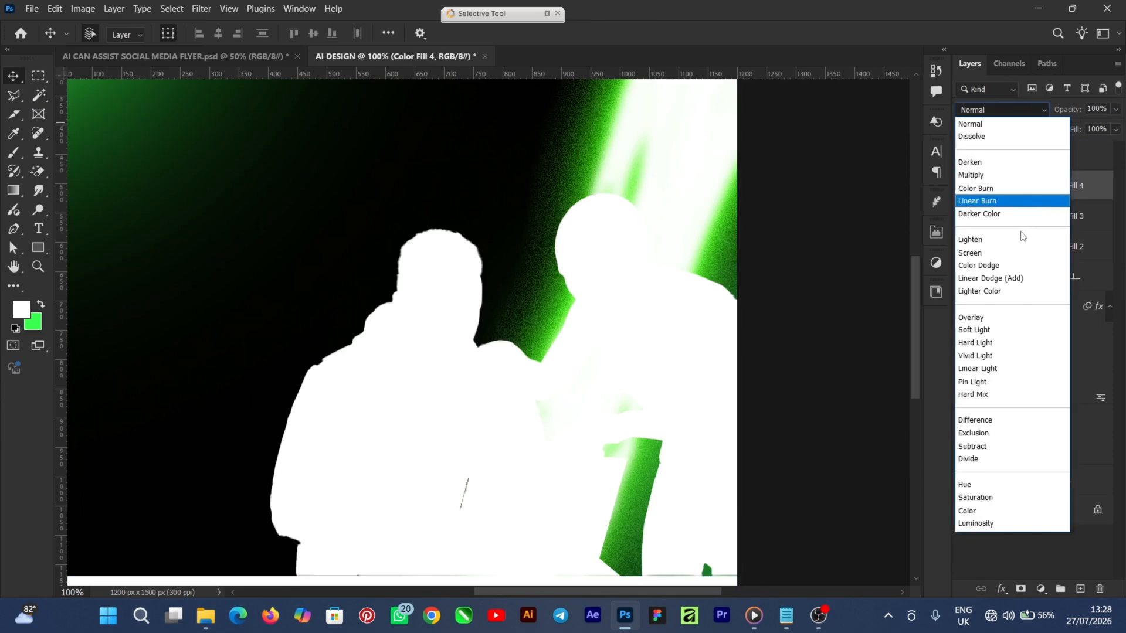
left_click(982, 329)
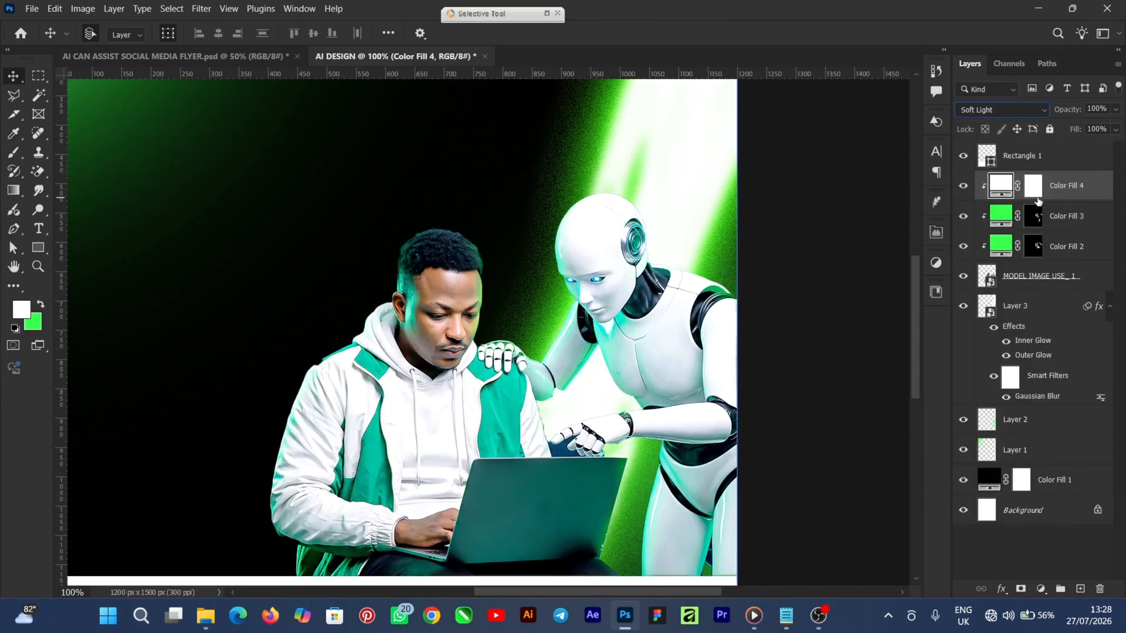
Invert the white fill's mask to black and lower the layer's opacity to 71%
left_click(1033, 191)
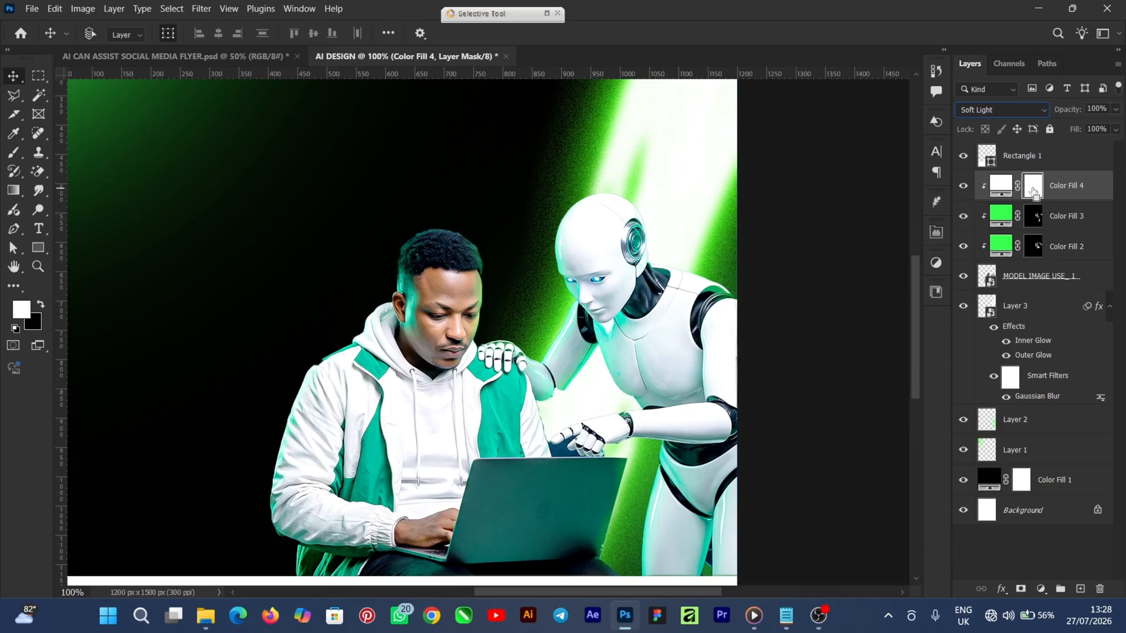
key("ctrl+i")
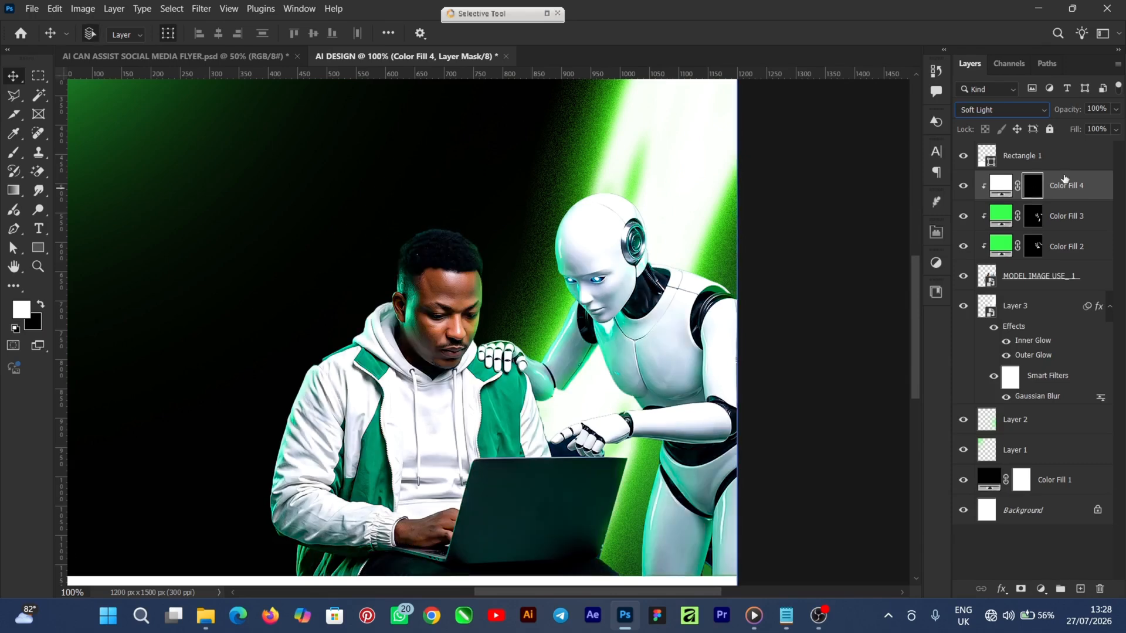
left_click(1116, 129)
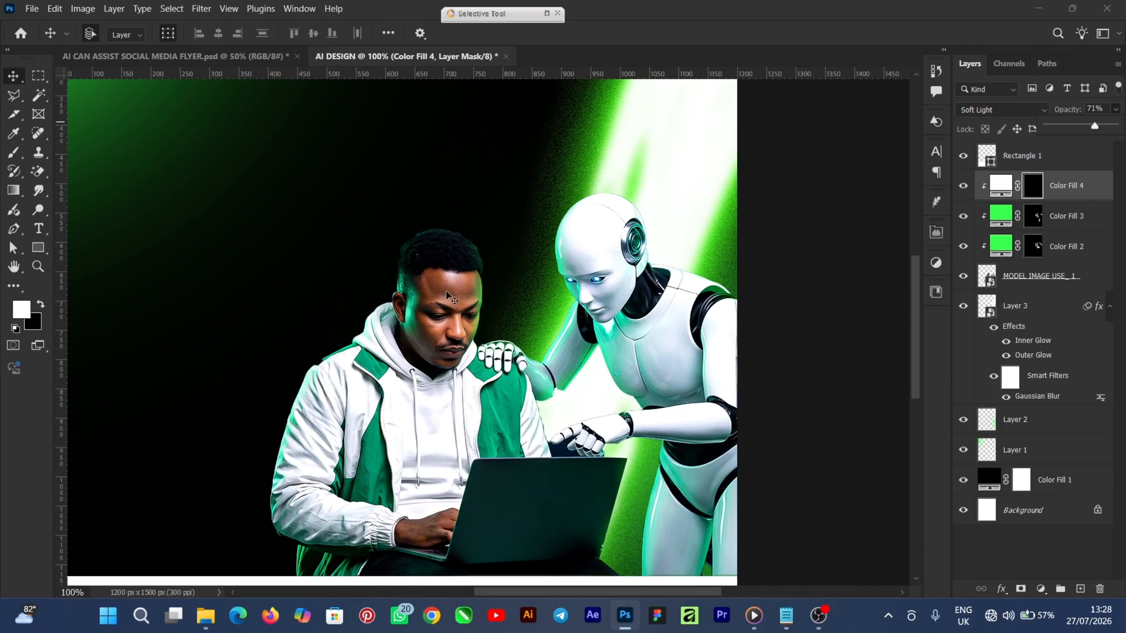
Paint white on Color Fill 4's mask along the lit edges of the man's face and the robot, reducing the brush to 30 px
left_click(12, 151)
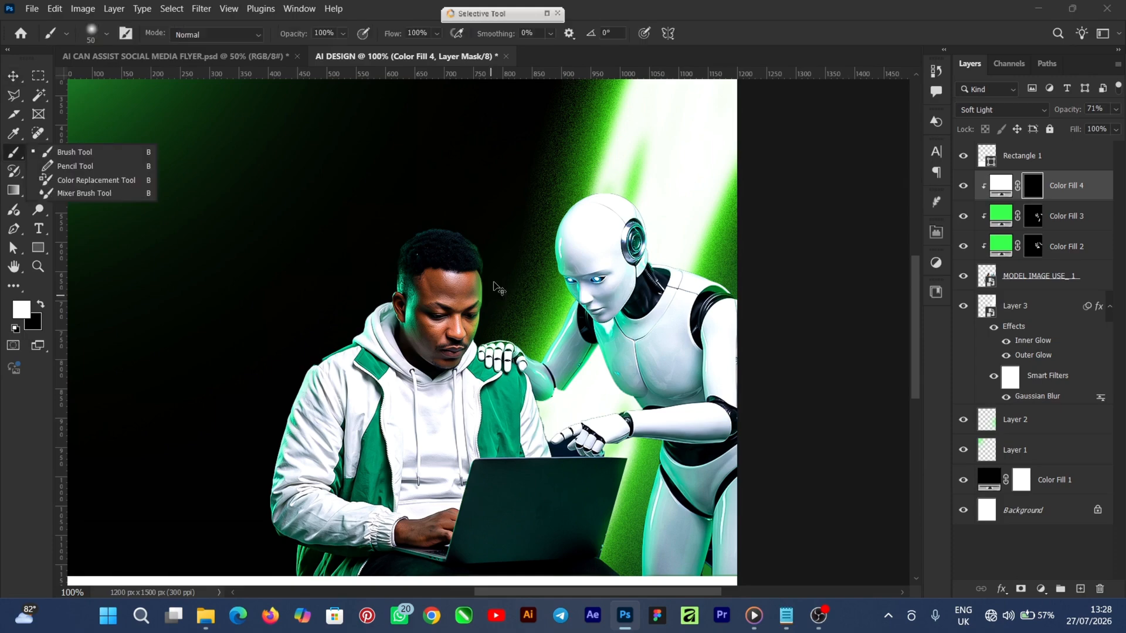
scroll(493, 287, "up", 2)
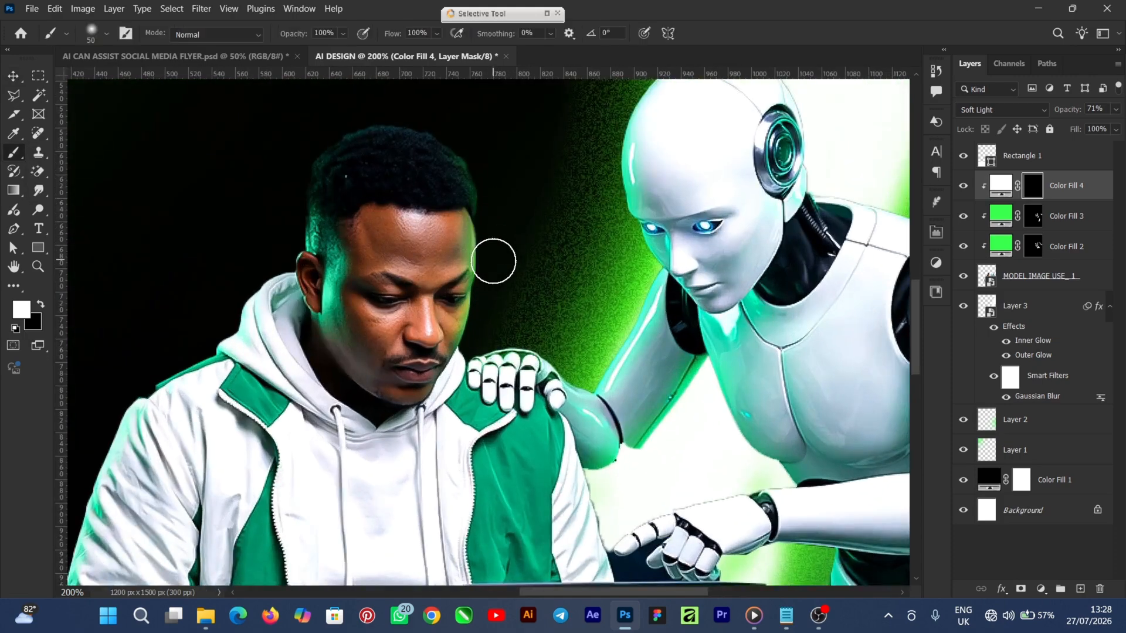
key("bracketleft")
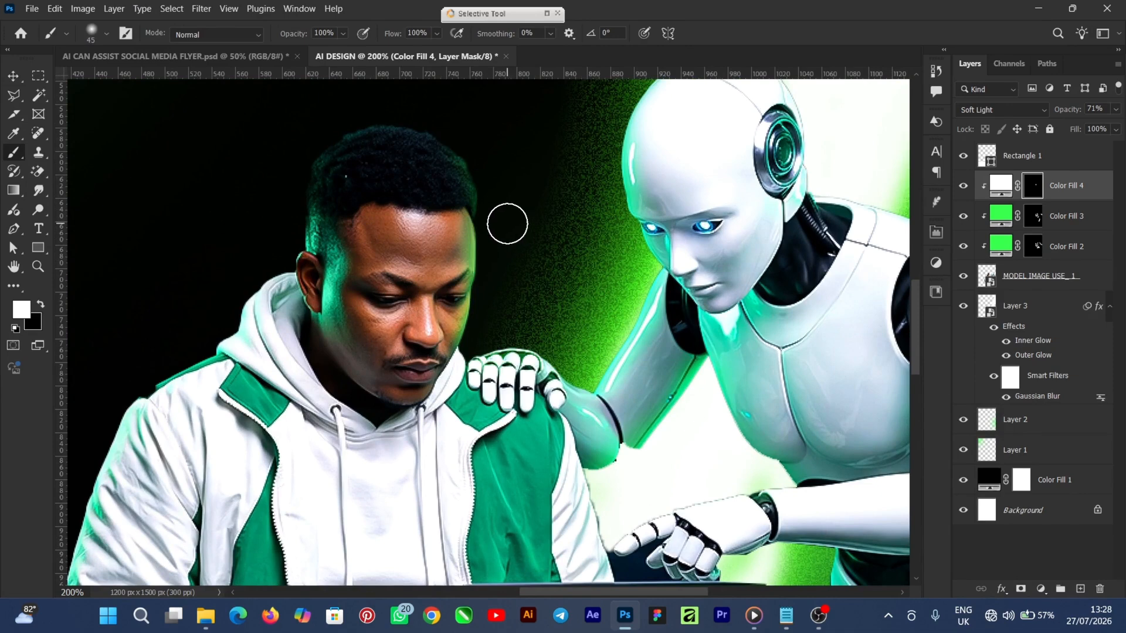
key("bracketleft")
key("bracketleft")
key("bracketleft")
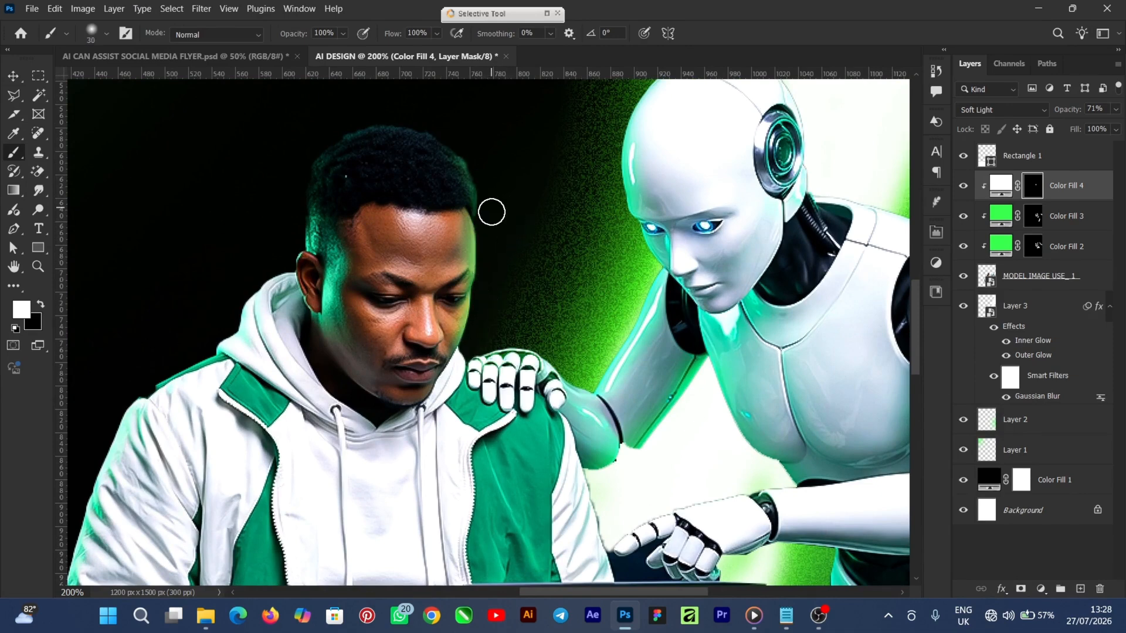
key("ctrl+minus")
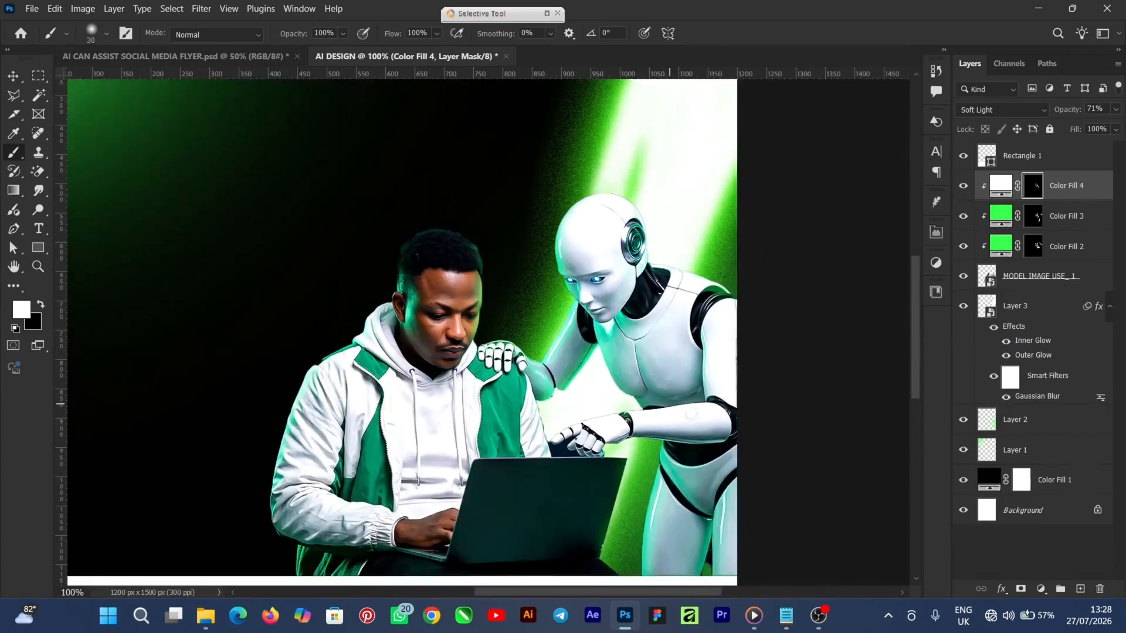
key("ctrl+minus")
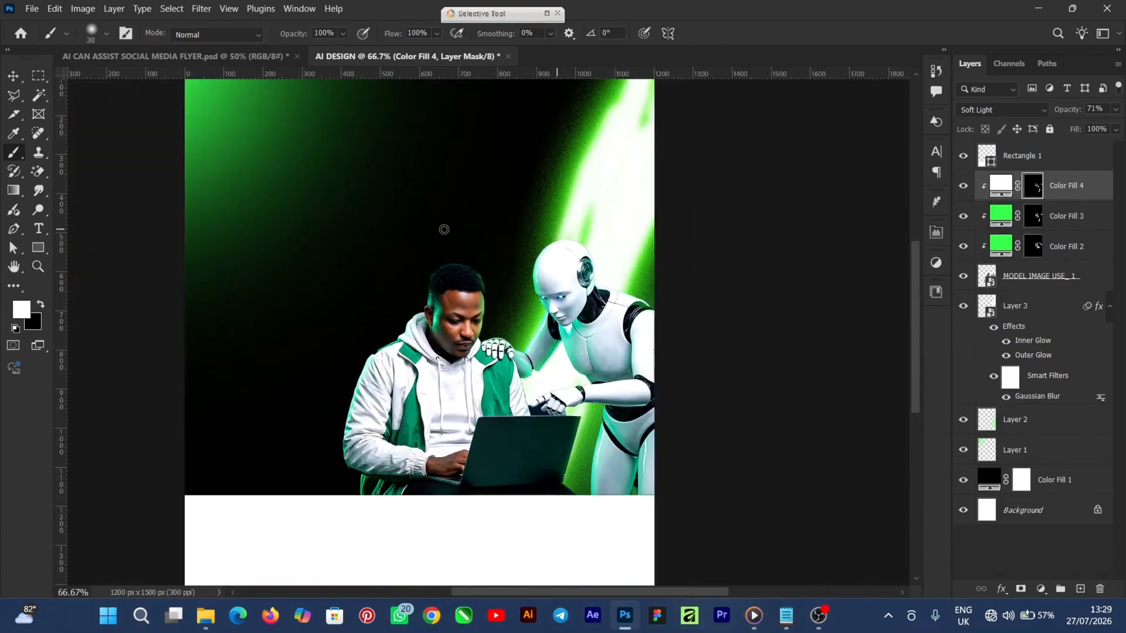
Group the model image layer together with its three clipped color fills
left_click(13, 75)
left_click(610, 548)
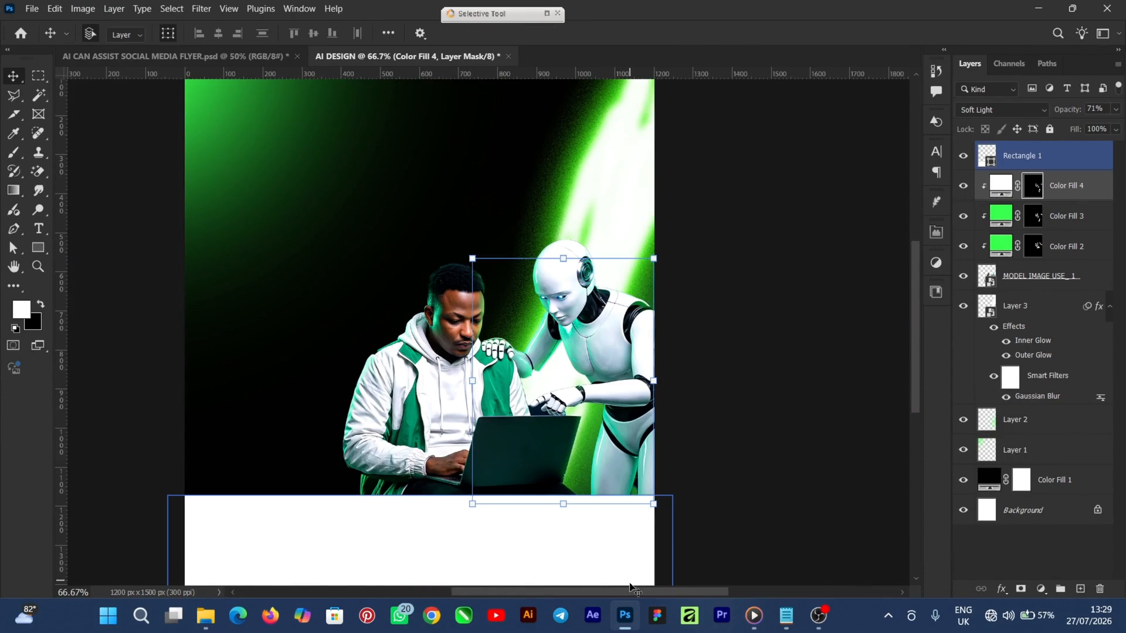
left_click_drag(630, 588, 609, 589)
key("ctrl+minus")
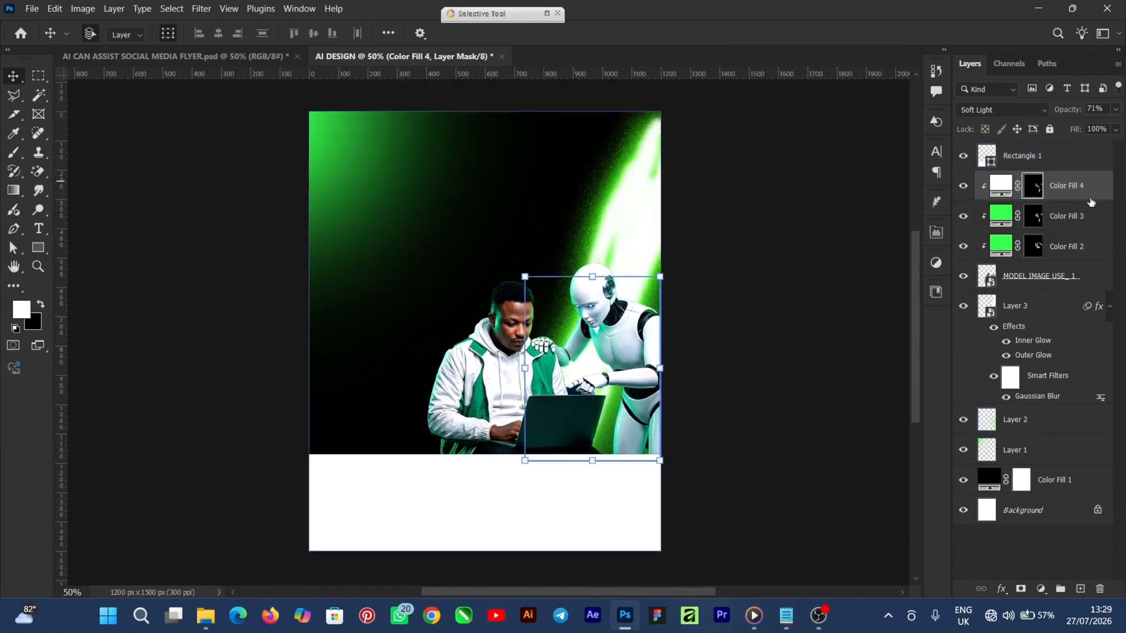
key("ctrl+g")
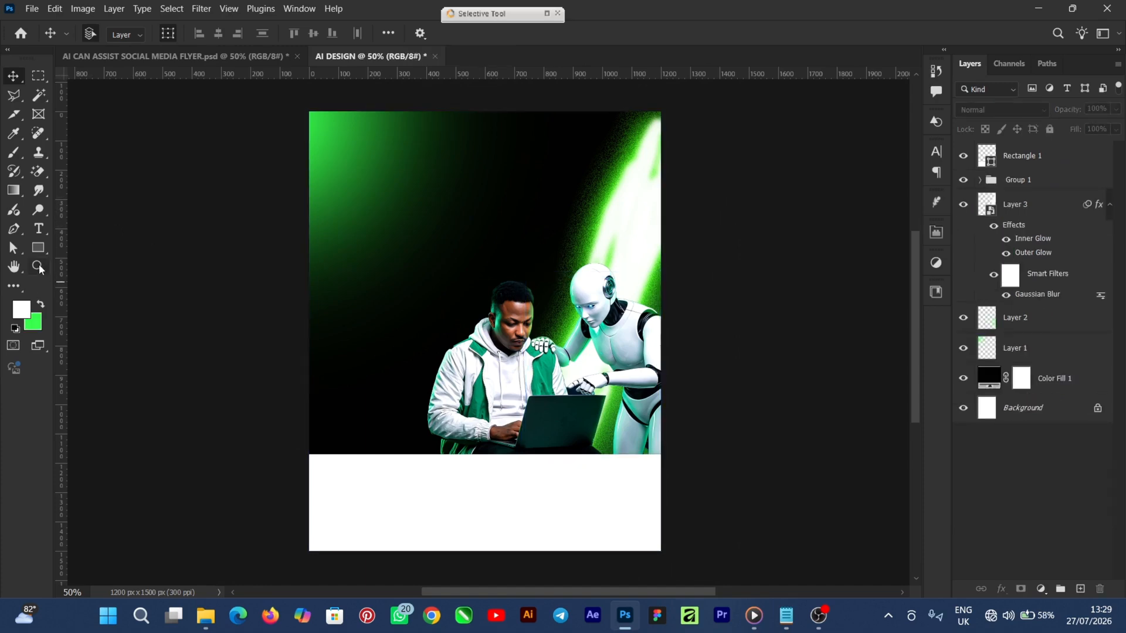
Add the two-line green headline 'AI CAN ASSIST.' in 24 pt Bricolage Grotesque SemiBold over the dark area above the man
key("x")
left_click(39, 228)
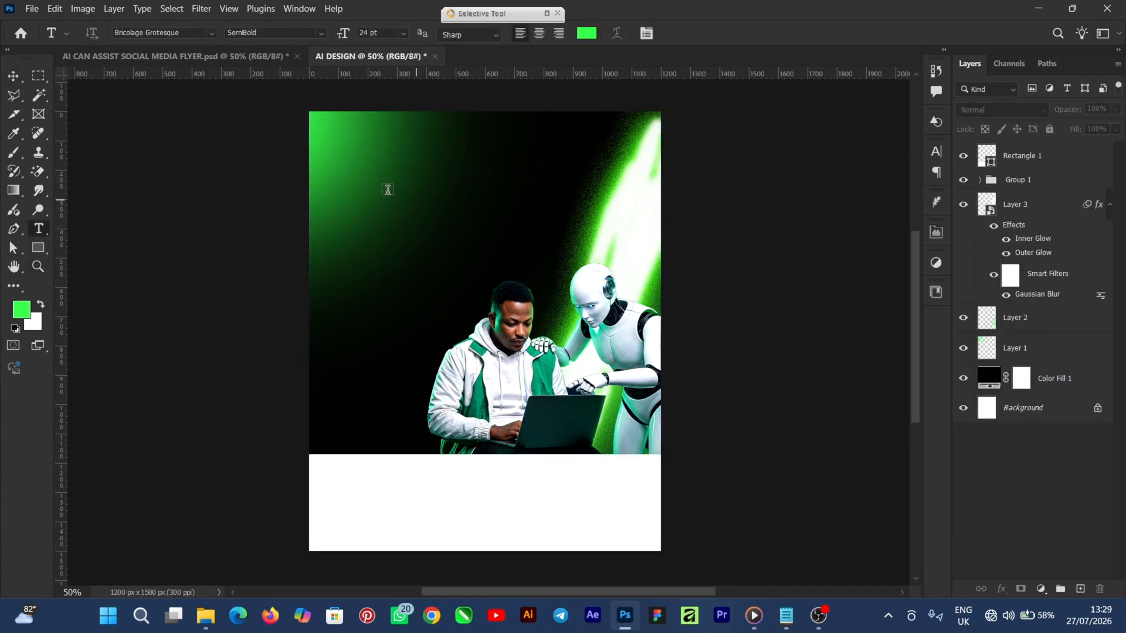
left_click(361, 172)
type("AI CAN")
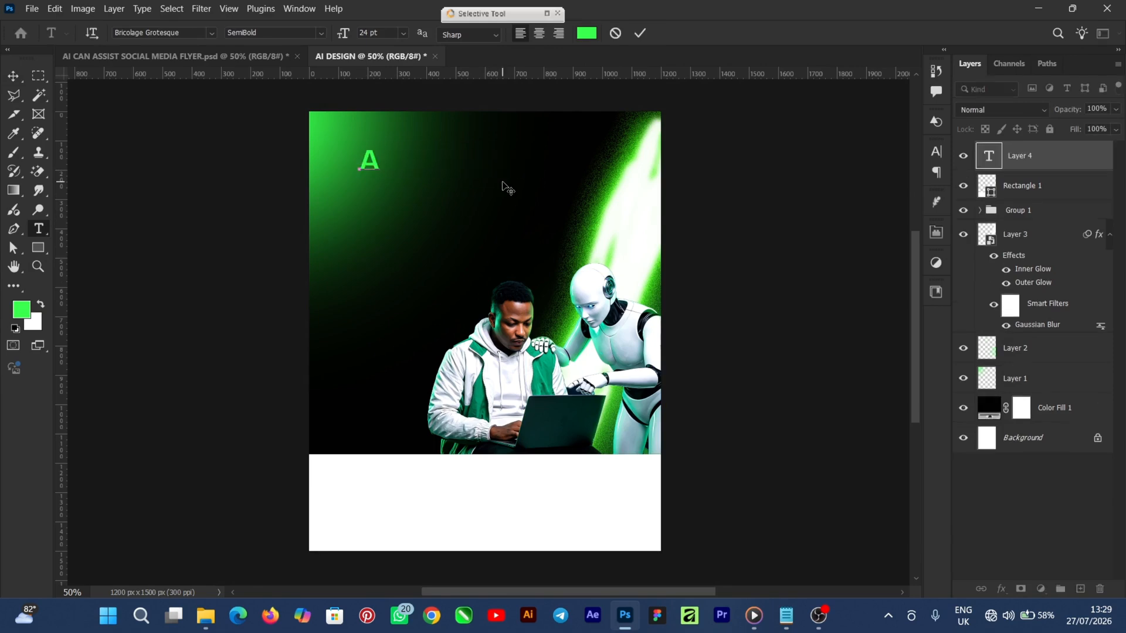
key("Return")
type("ASSIST.")
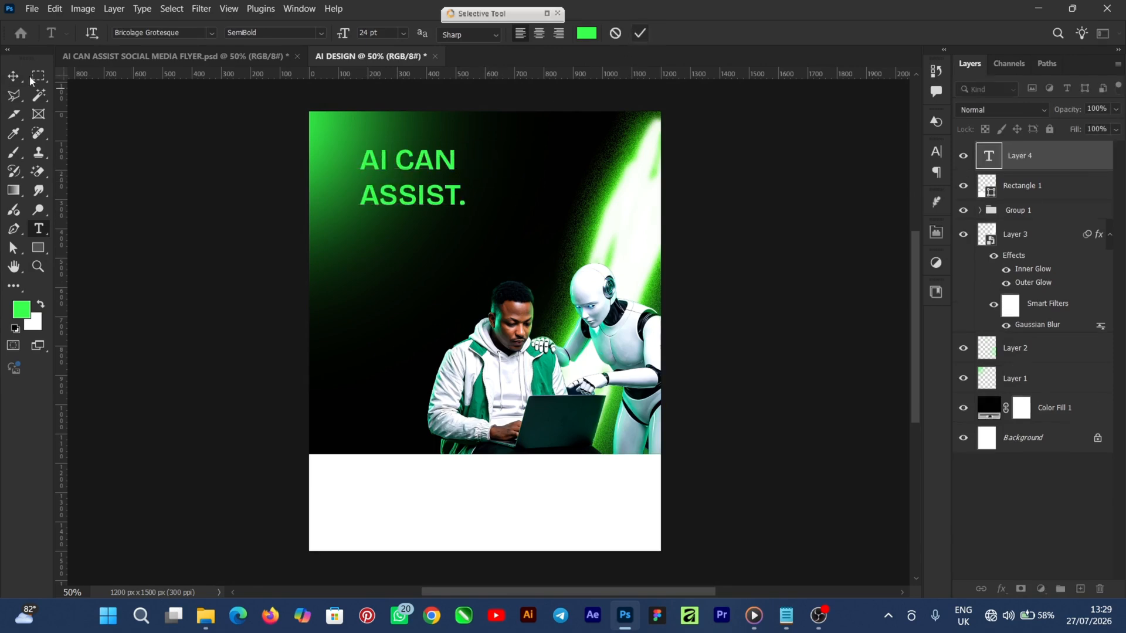
key("ctrl+Return")
key("v")
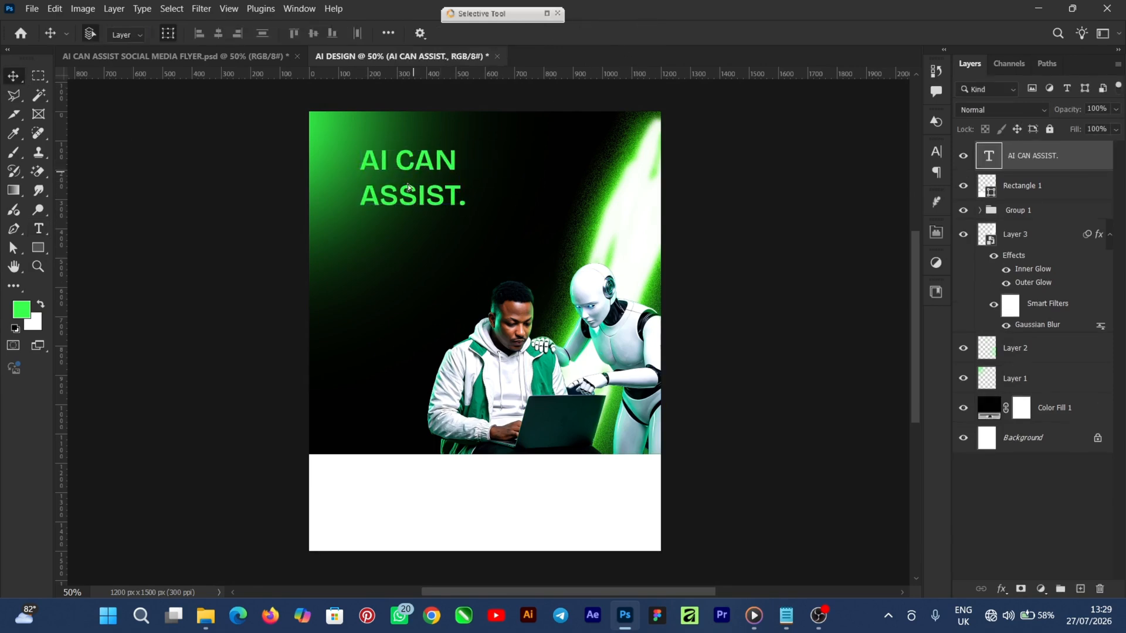
Move the headline about 35 px left and 68 px down, set its leading to 24 pt, and deselect it
left_click_drag(426, 171, 408, 185)
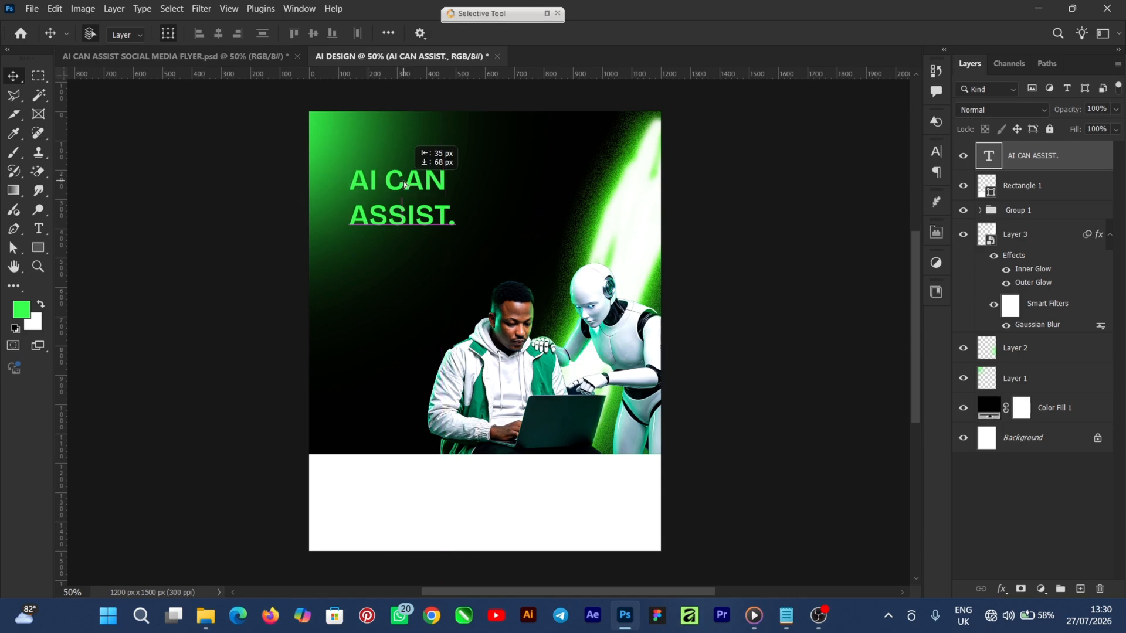
left_click(935, 153)
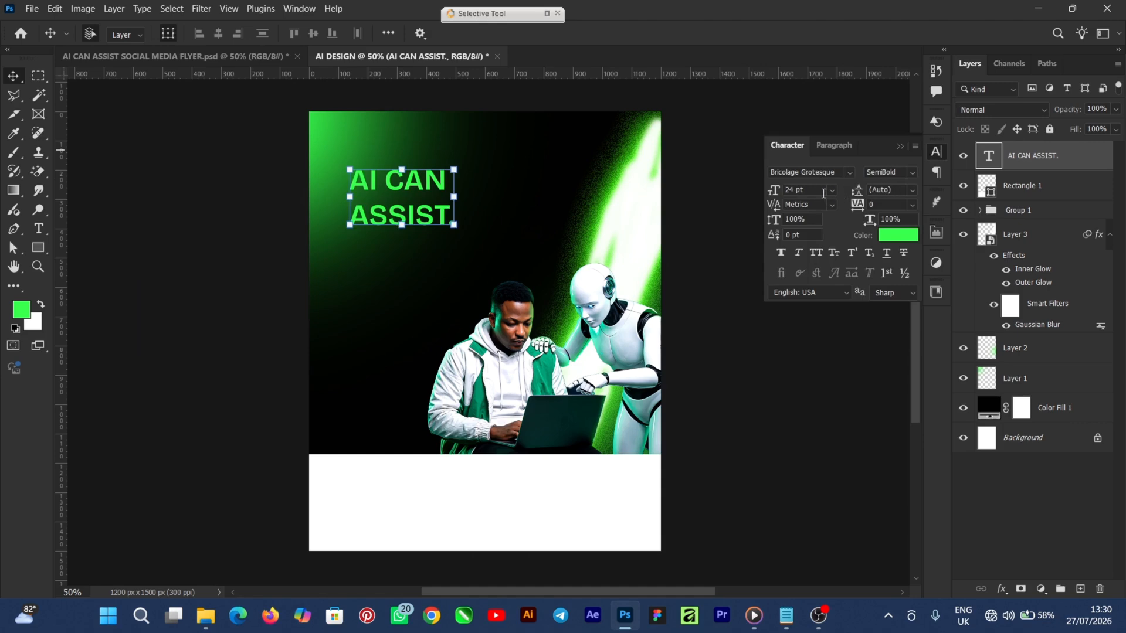
left_click(911, 191)
left_click(903, 237)
left_click(912, 190)
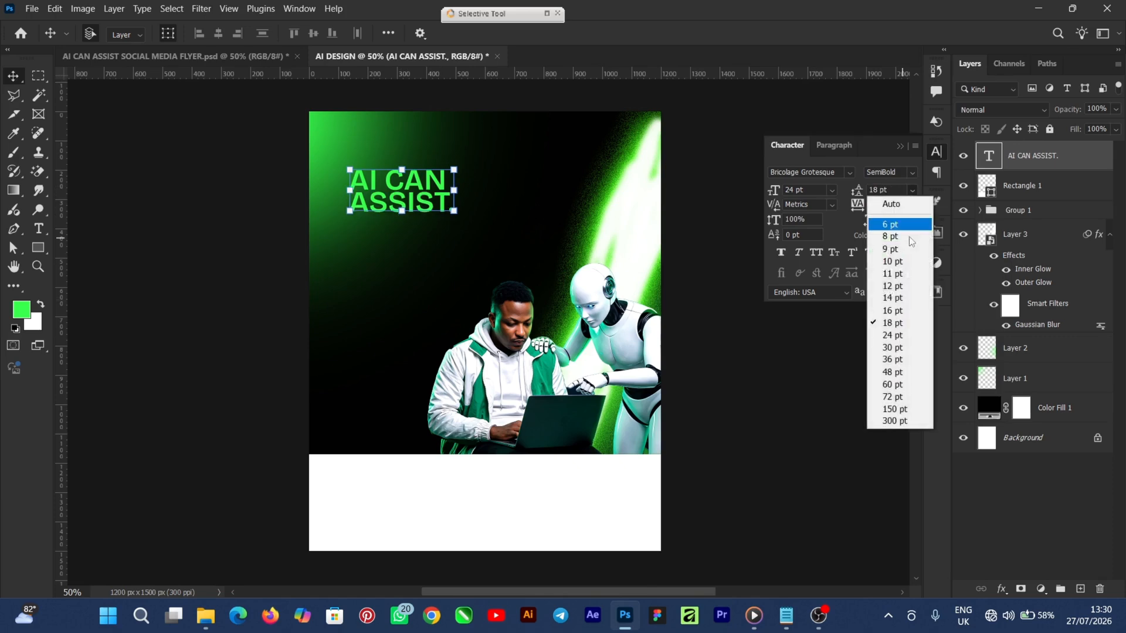
left_click(897, 334)
left_click(673, 352)
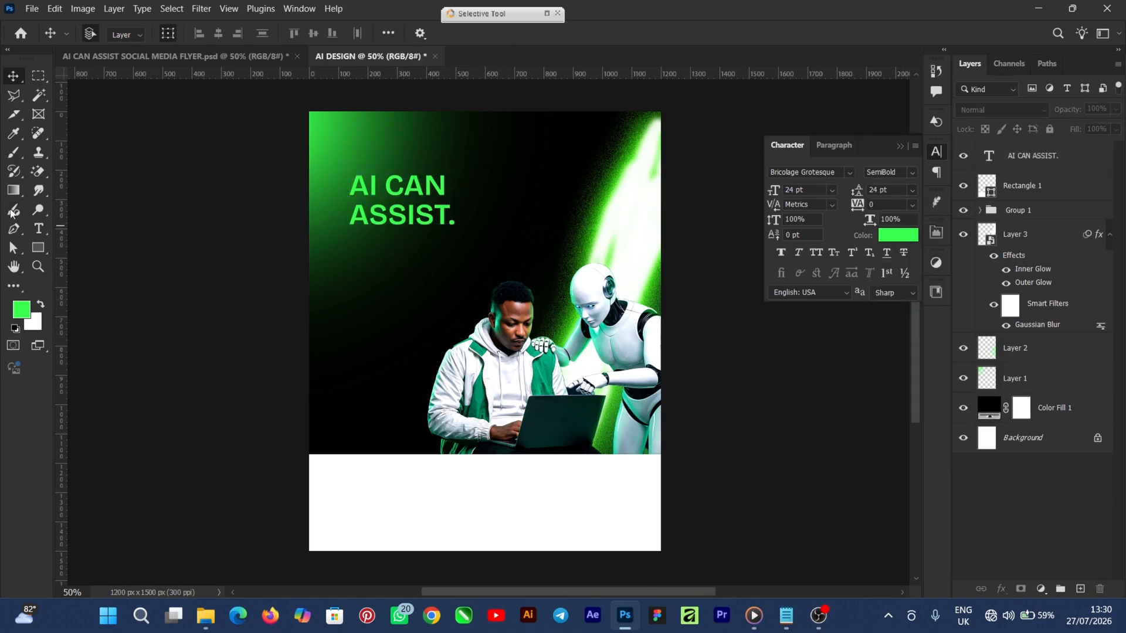
Add the green tagline 'Creativity Still Leads”' above the man and scale it to 55.67%
left_click(40, 231)
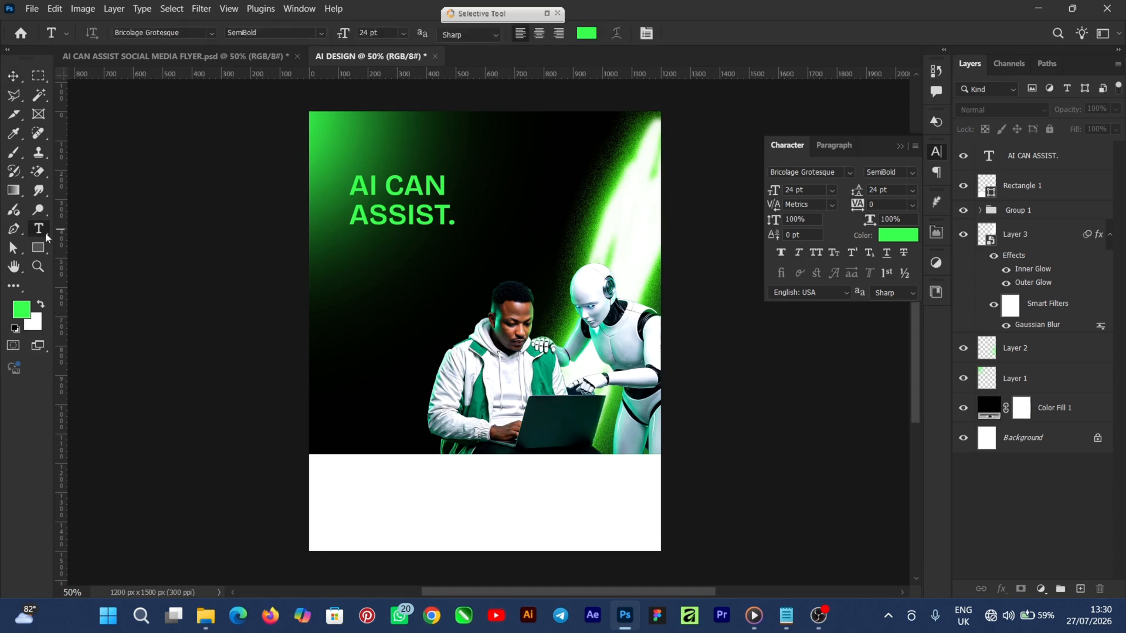
left_click(404, 293)
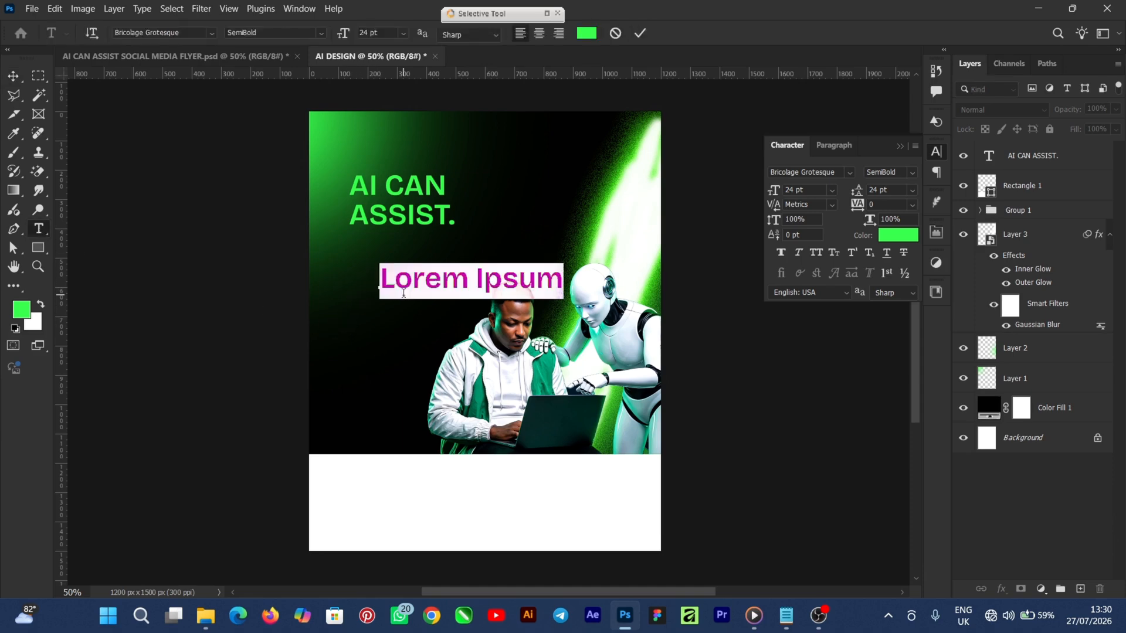
type("Creativity Still Leads")
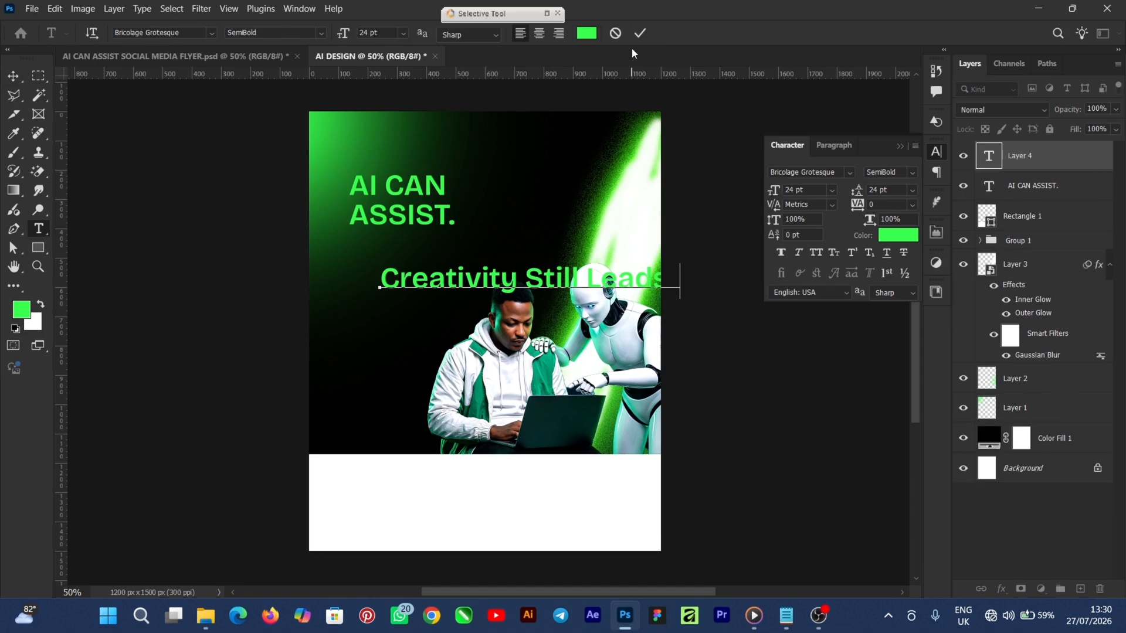
left_click(13, 76)
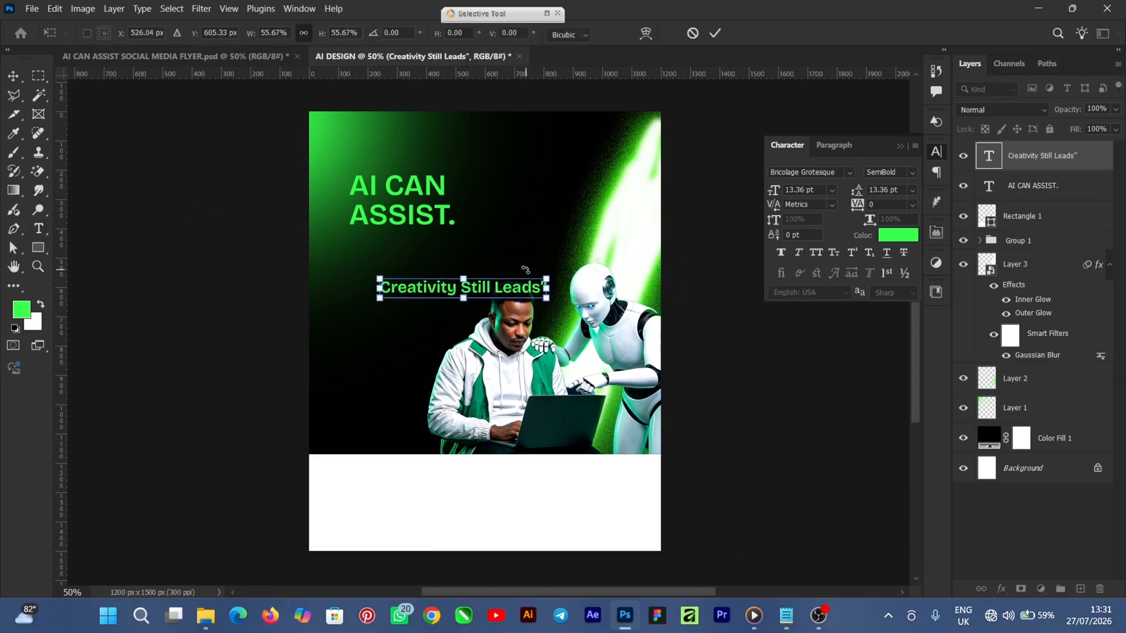
left_click(715, 32)
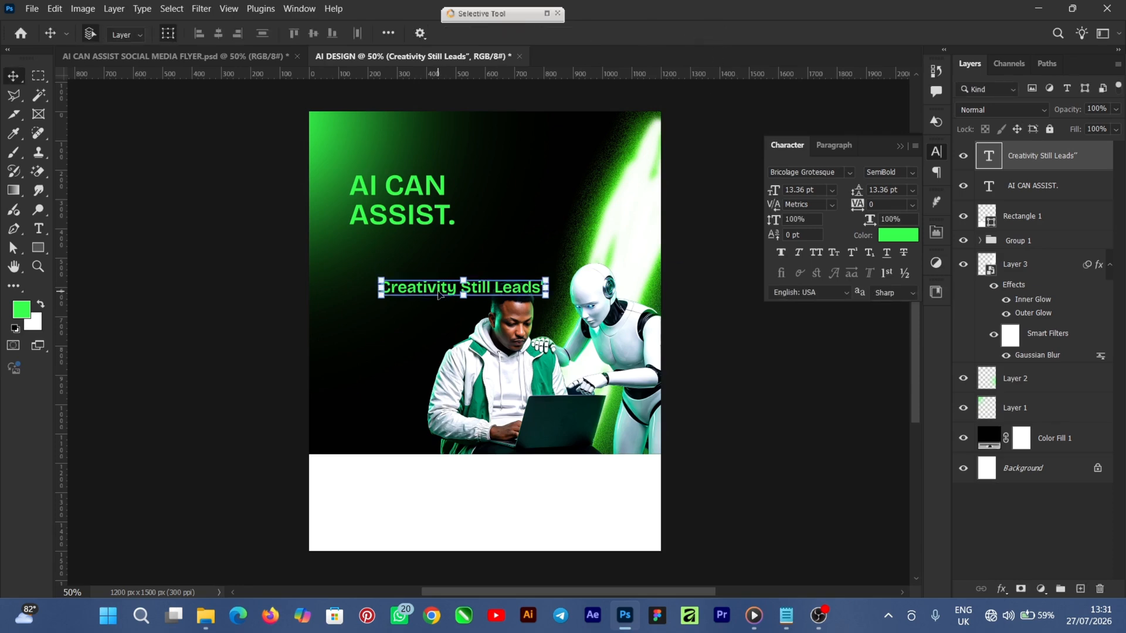
Position the tagline just below the headline, aligned with the headline's left edge, and select the headline along with it
left_click_drag(429, 292, 398, 257)
key("ctrl+plus")
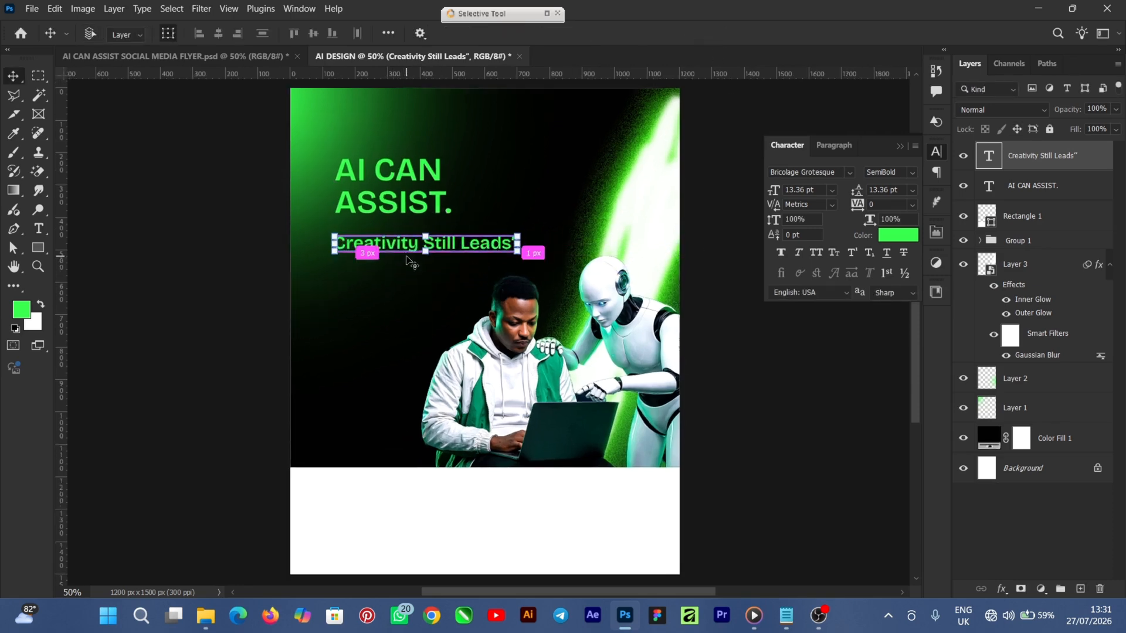
key("ctrl+plus")
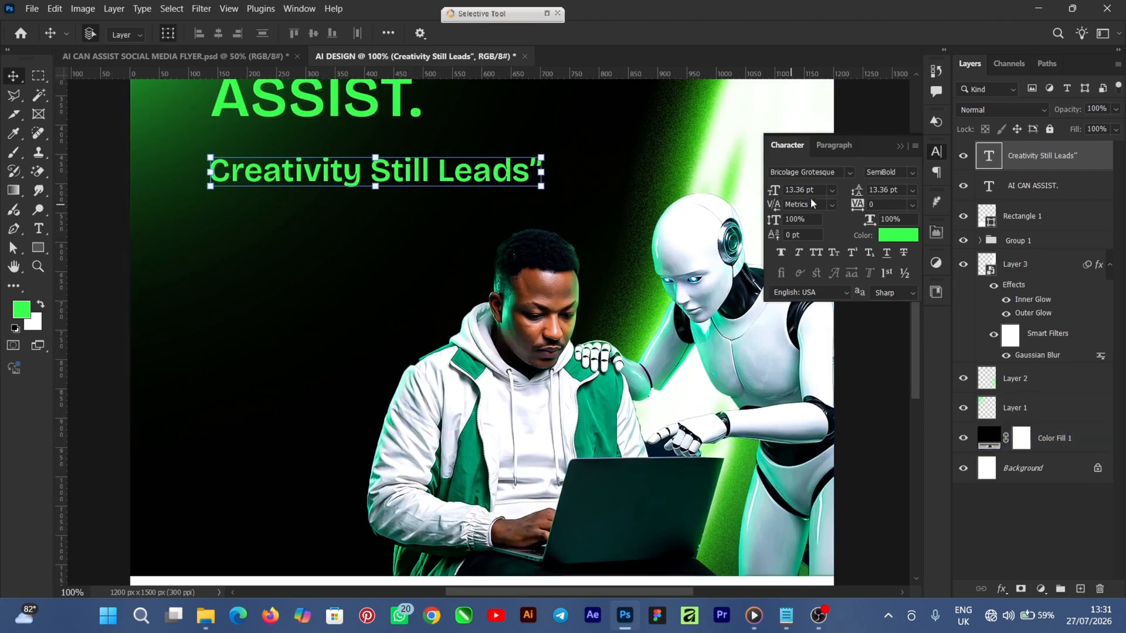
left_click(899, 146)
scroll(352, 293, "up", 3)
left_click_drag(348, 332, 347, 323)
left_click(316, 240, "shift")
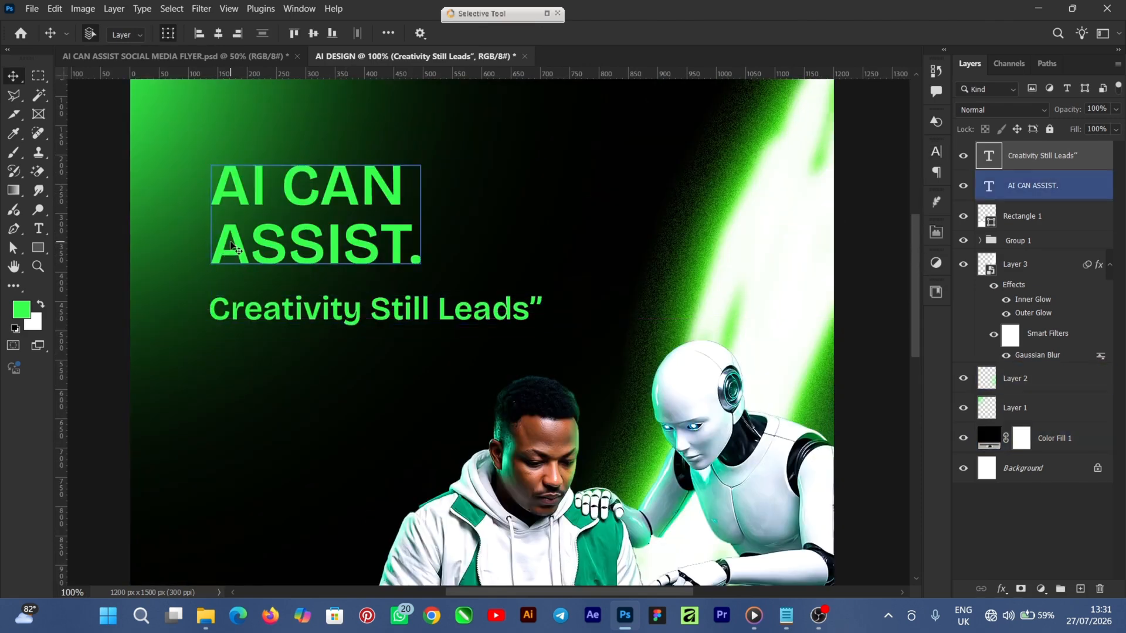
Align the headline and tagline by their left edges and give the tagline a white-to-grey linear gradient overlay at -12° and 127% scale
left_click(200, 35)
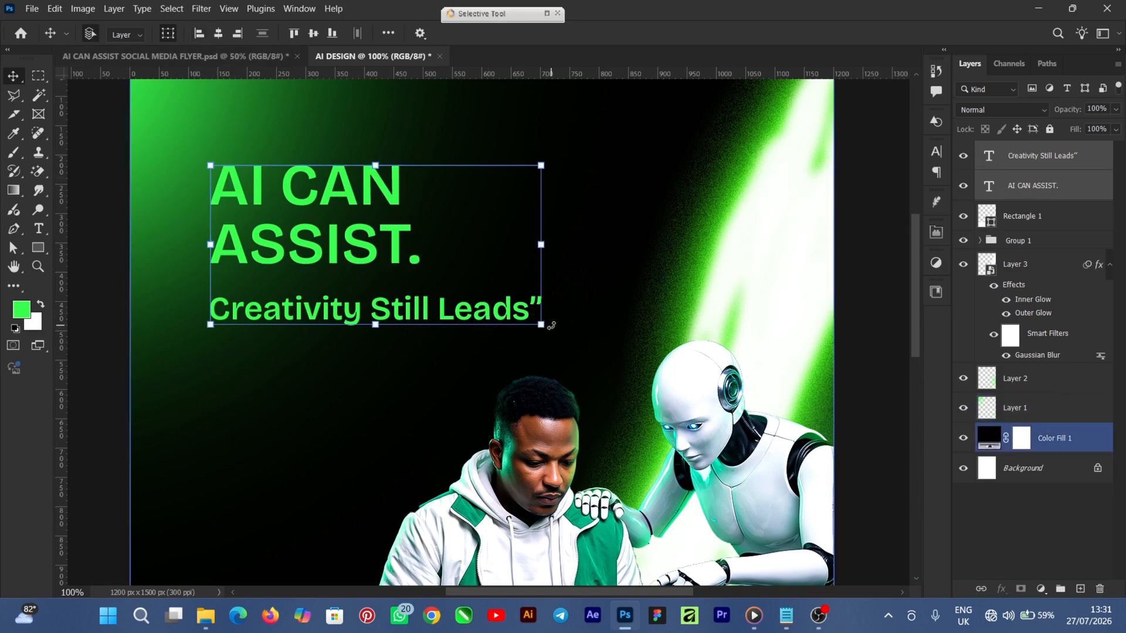
left_click(562, 235)
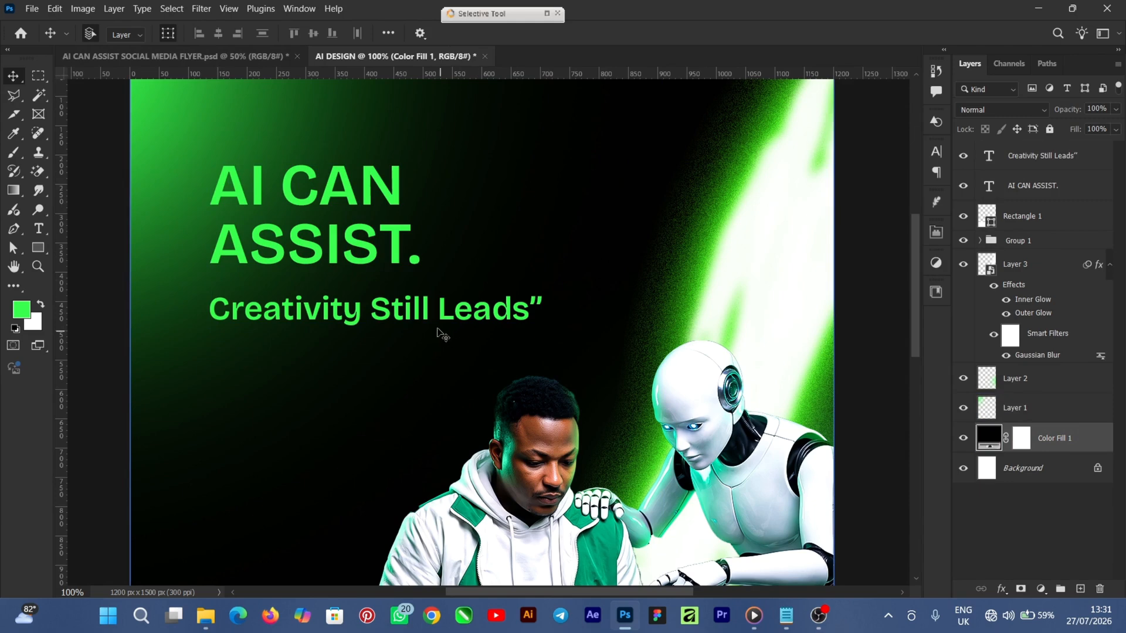
left_click(401, 317)
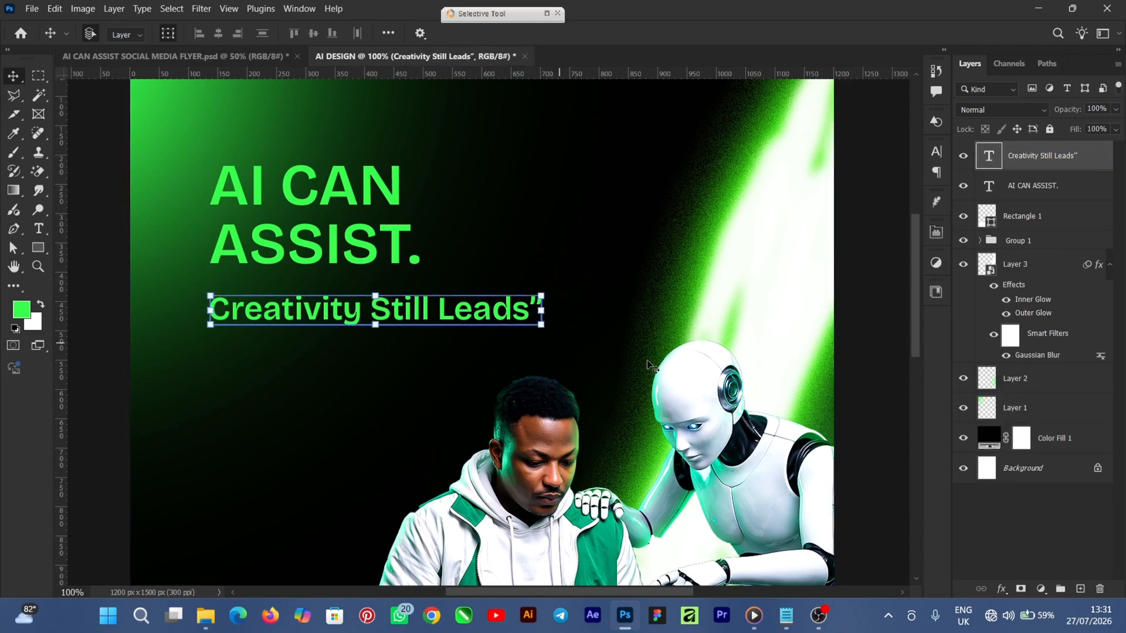
left_click(1005, 590)
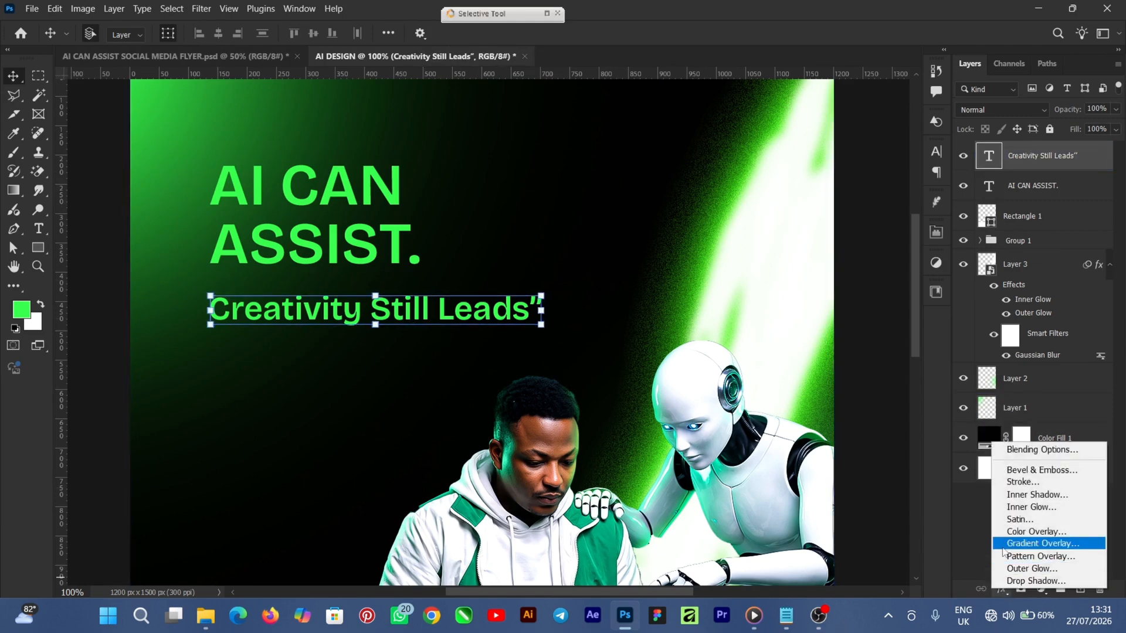
left_click(1035, 546)
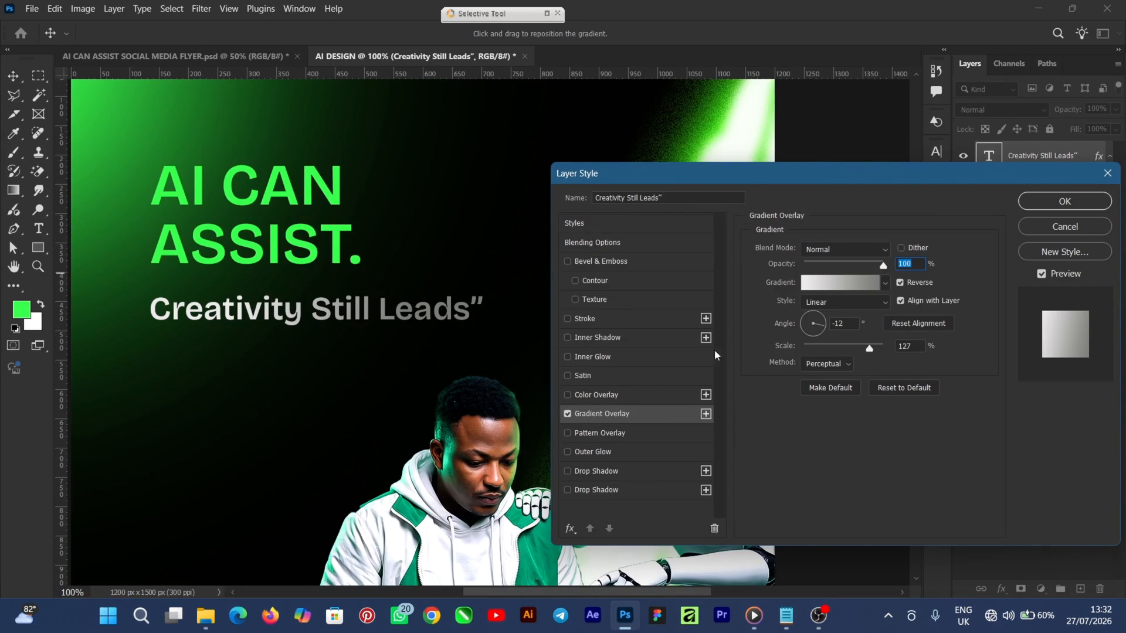
left_click(1038, 203)
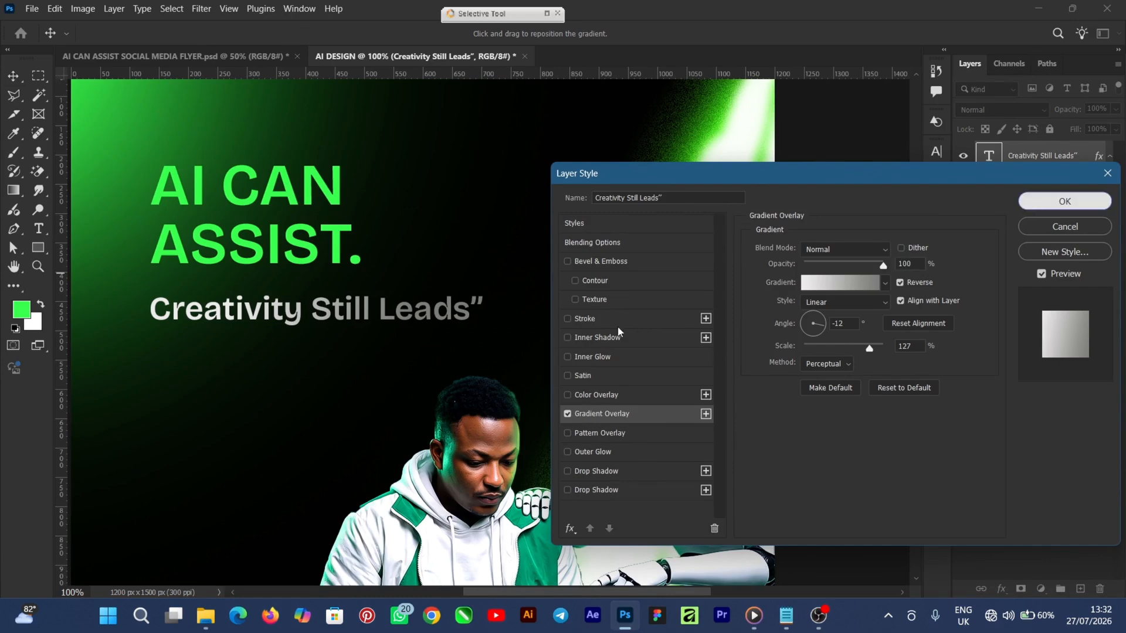
Add the two-line 10 pt text '“Human Creativity. AI assistance. Limitless Possiblities.”' below the tagline and set its leading to Auto
key("ctrl+minus")
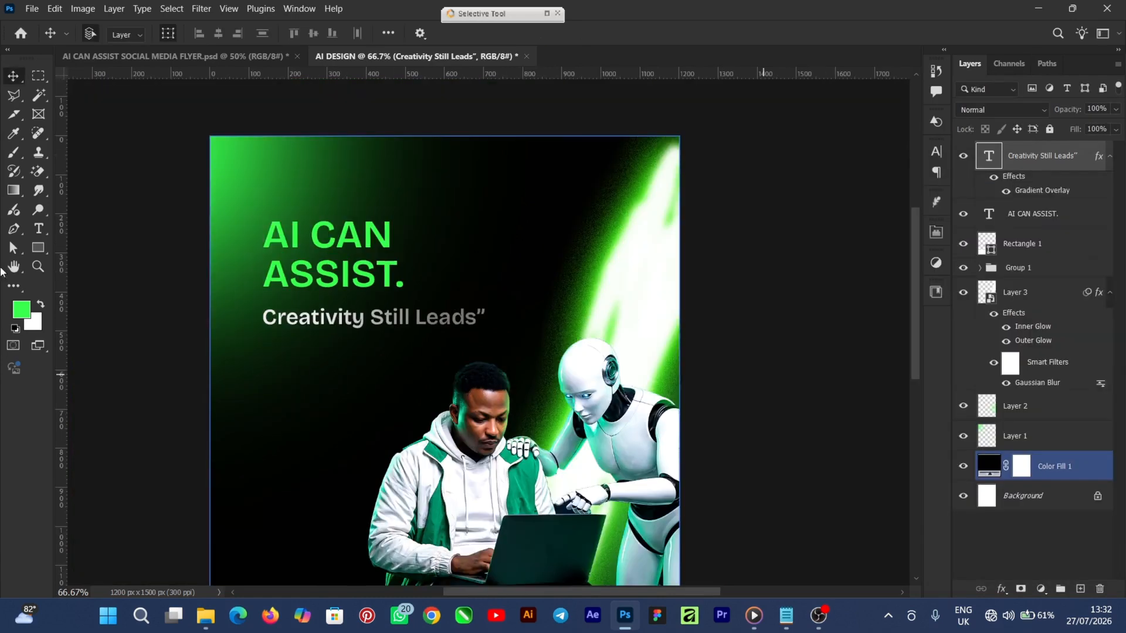
left_click_drag(39, 229, 58, 234)
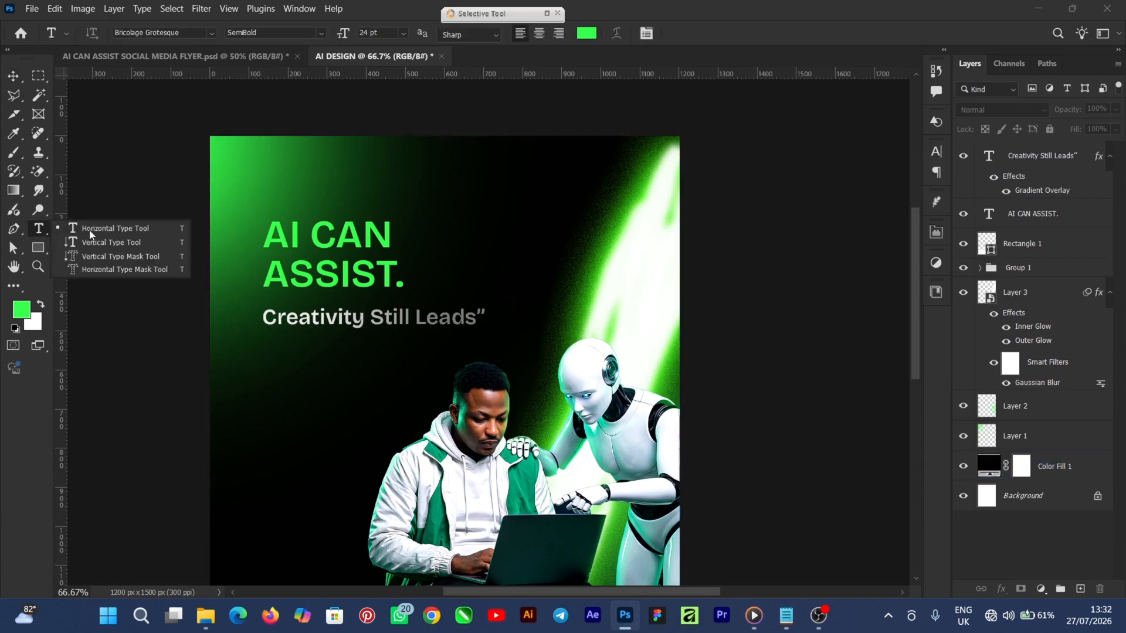
left_click(430, 381)
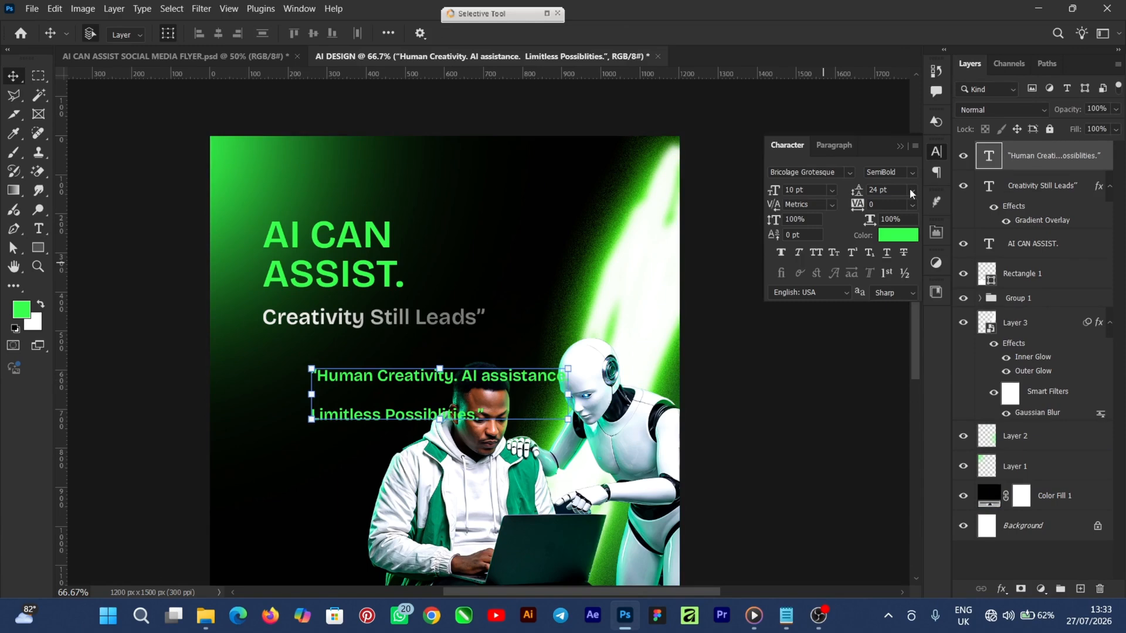
left_click(911, 192)
left_click(879, 206)
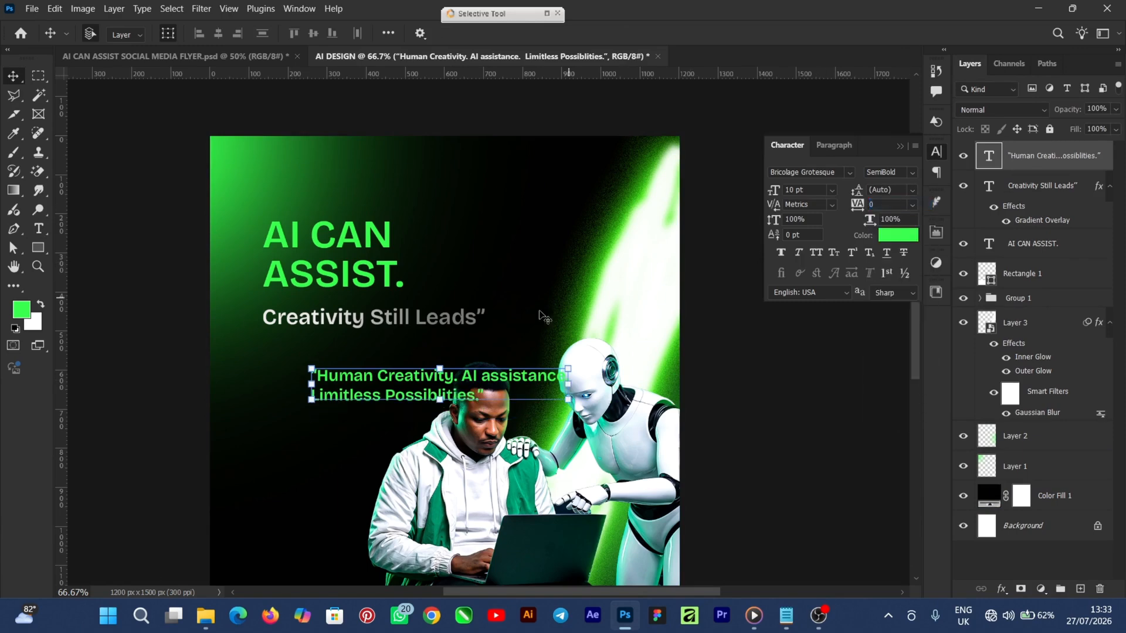
Scale the two-line supporting text to 67.58% and place it directly beneath the 'Creativity Still Leads' tagline
left_click_drag(435, 379, 368, 355)
left_click_drag(504, 349, 421, 355)
left_click_drag(288, 364, 311, 347)
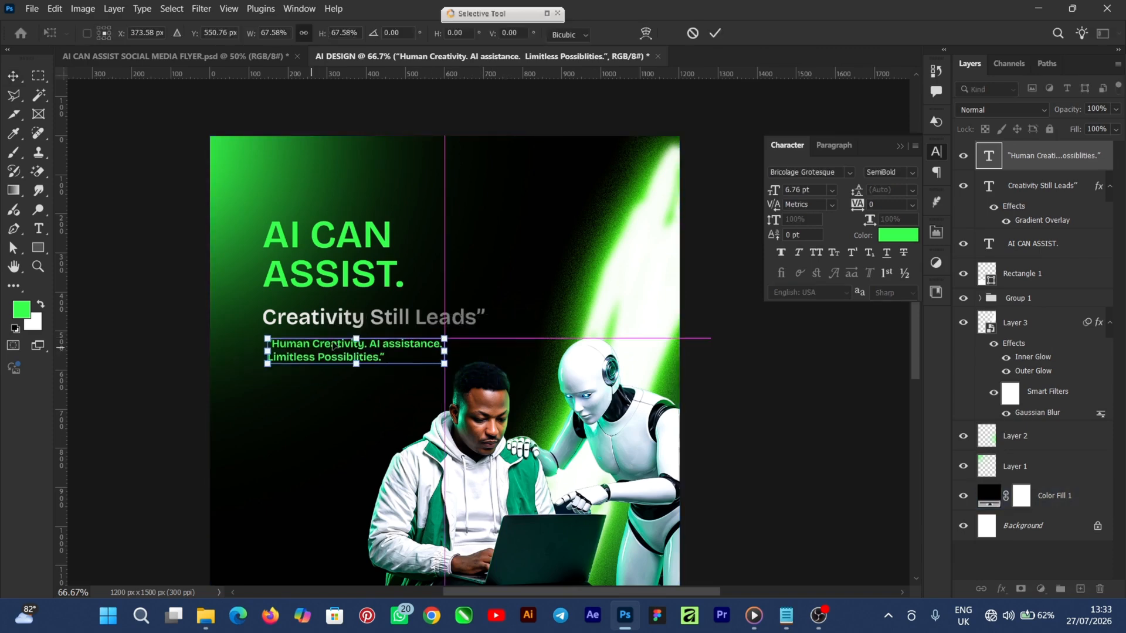
left_click(714, 34)
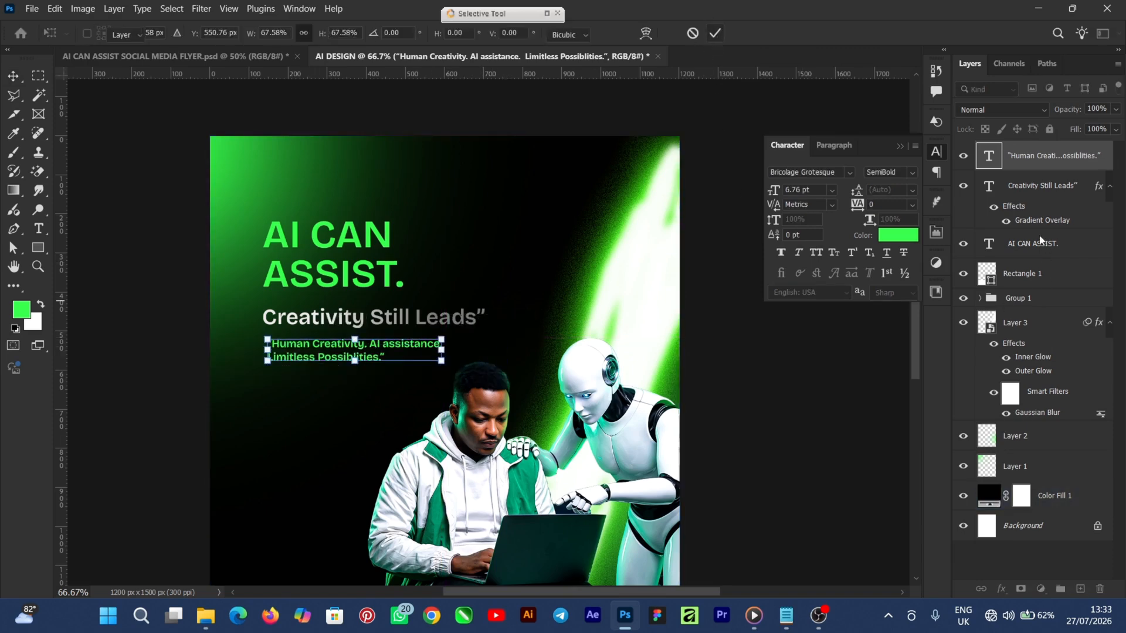
Copy the tagline's gradient overlay style onto the supporting text and deselect it
left_click(403, 321)
right_click(1059, 192)
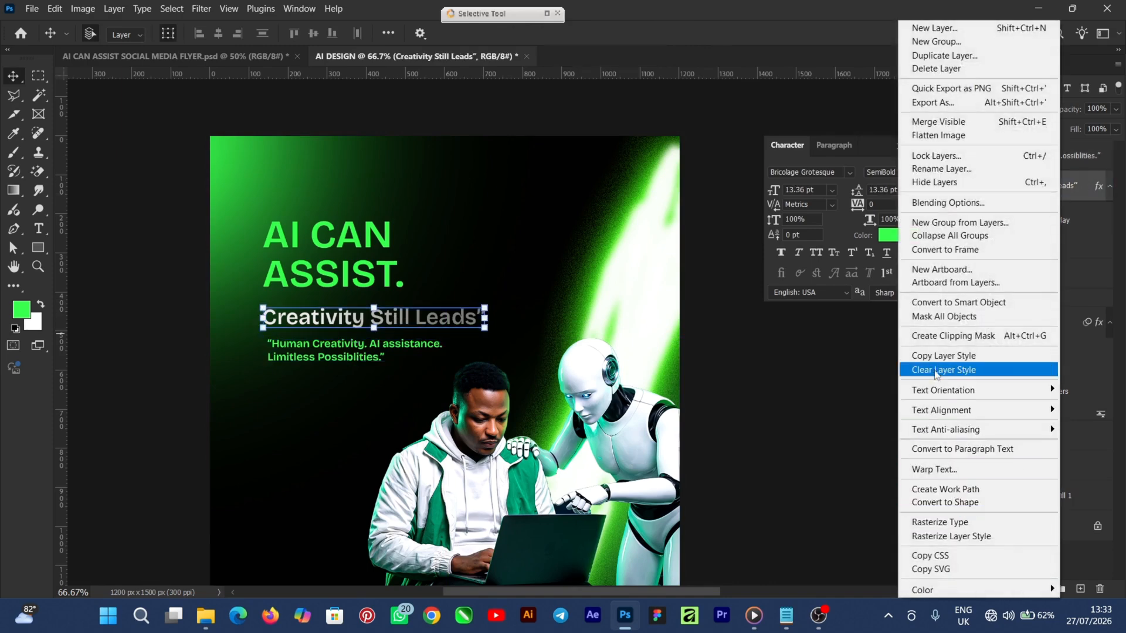
left_click(944, 356)
left_click(300, 355)
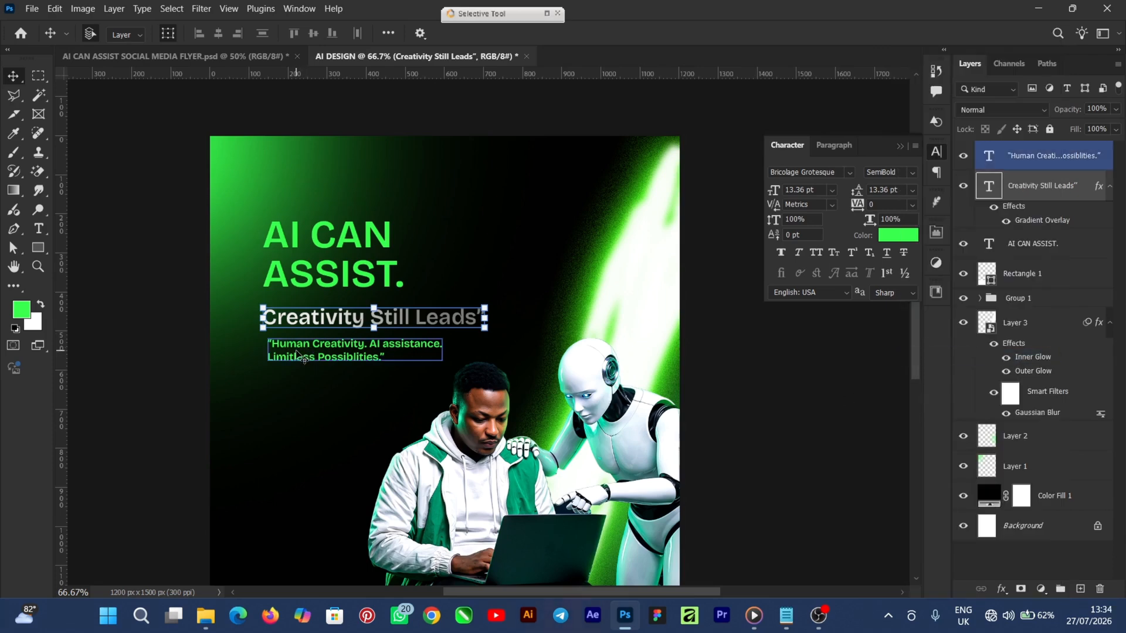
right_click(1057, 162)
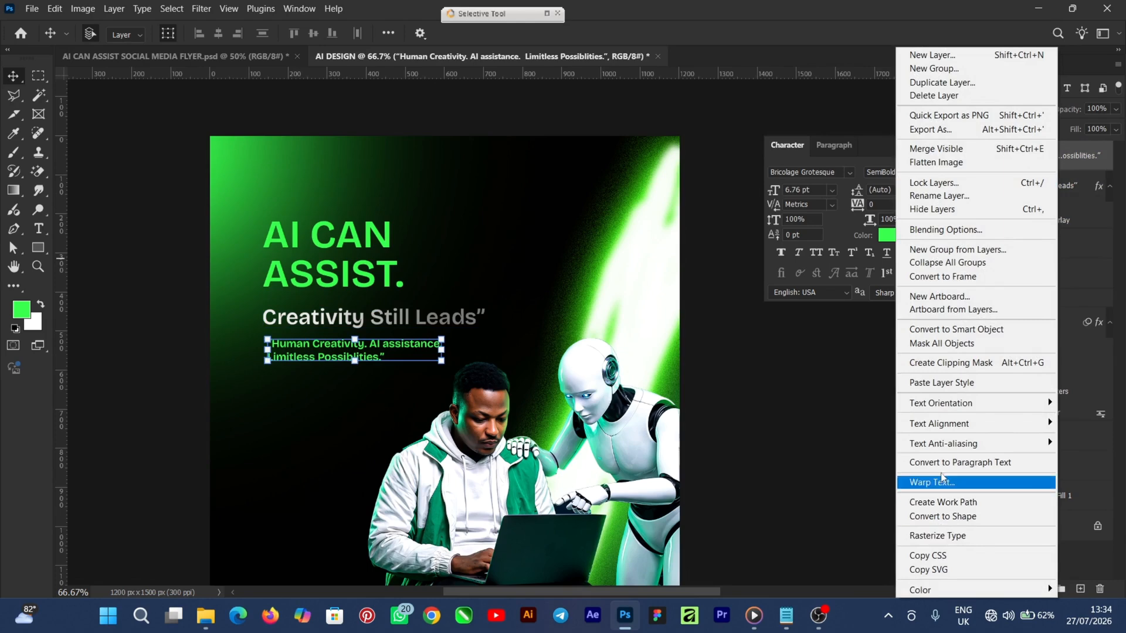
left_click(943, 384)
left_click(534, 370)
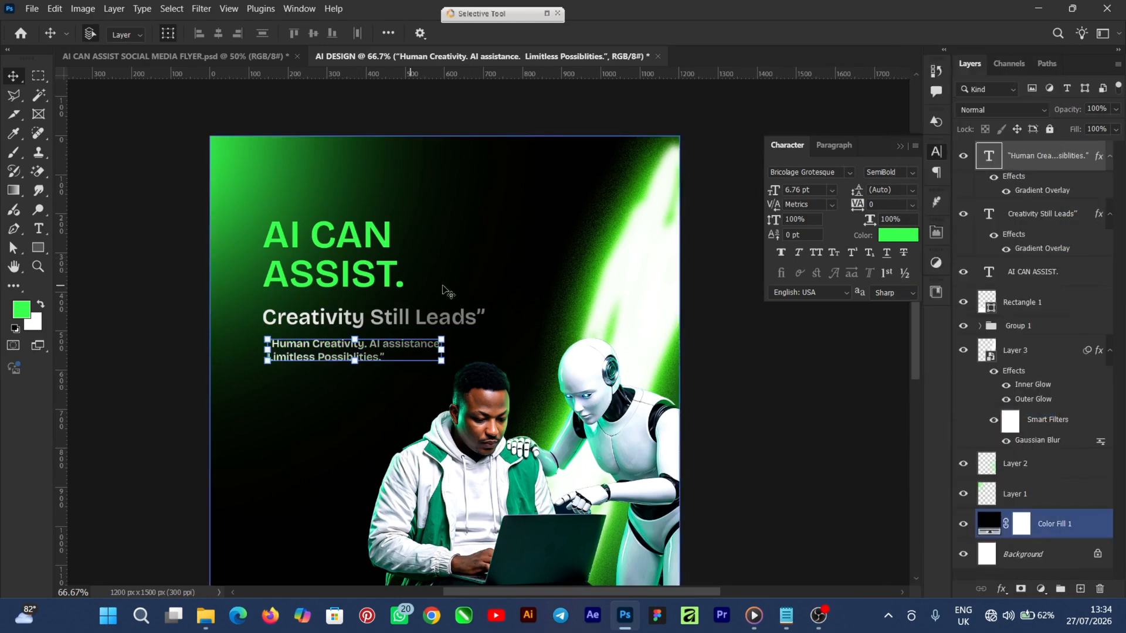
left_click(754, 393)
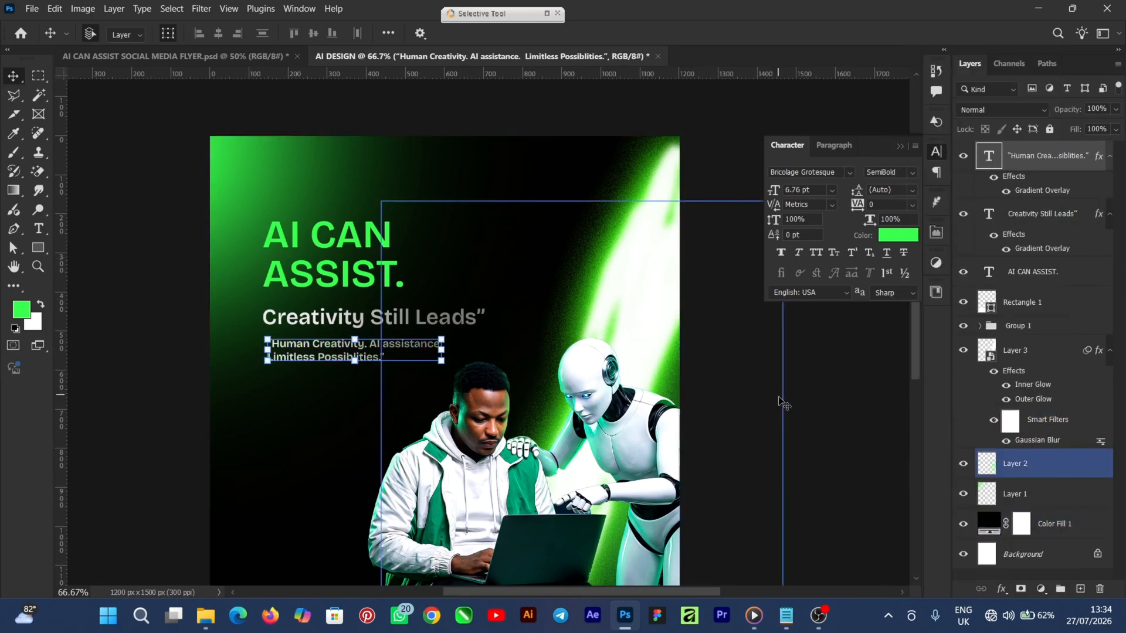
left_click(827, 387)
Align the supporting text and the tagline by their left edges
left_click(332, 350)
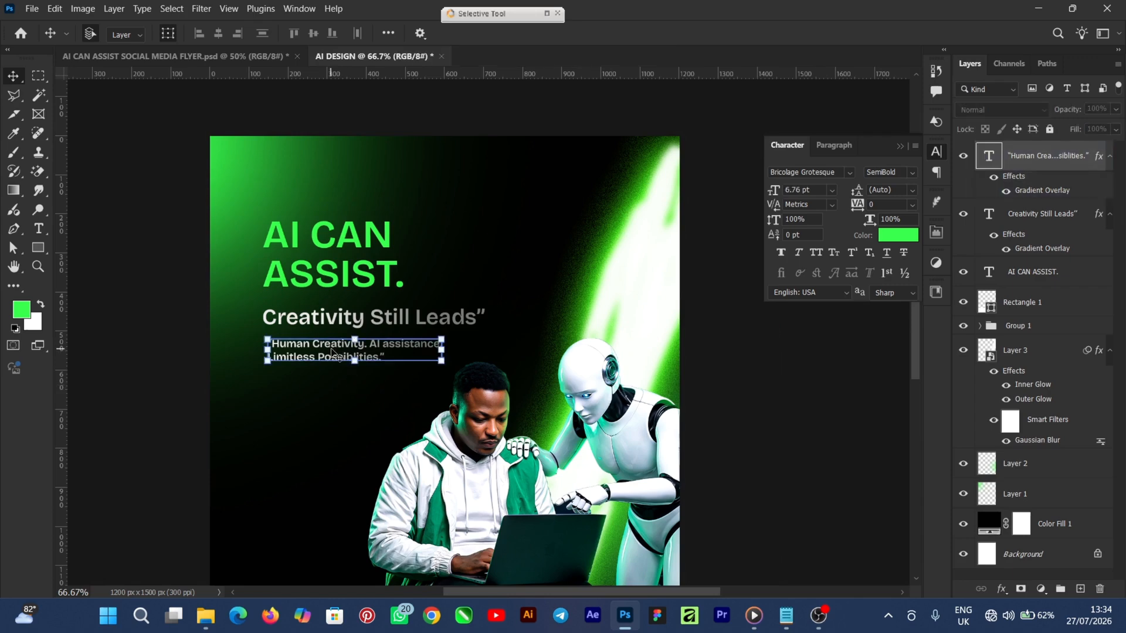
left_click(301, 320, "shift")
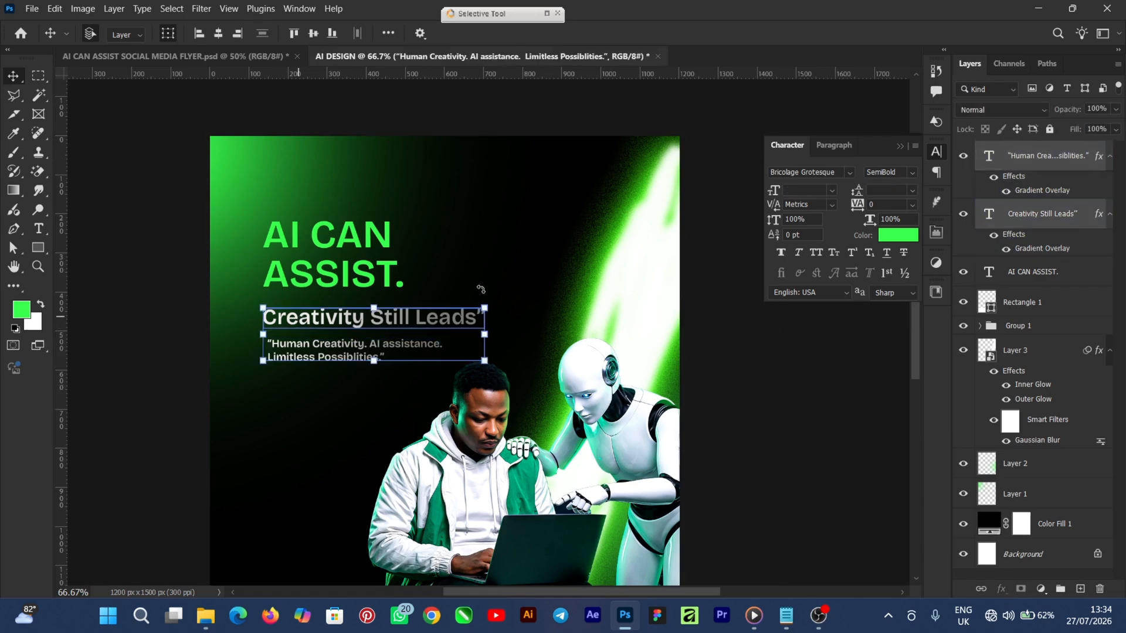
left_click(199, 34)
Move the headline, tagline and supporting text together about 45 px up, and deselect them
left_click(316, 236, "shift")
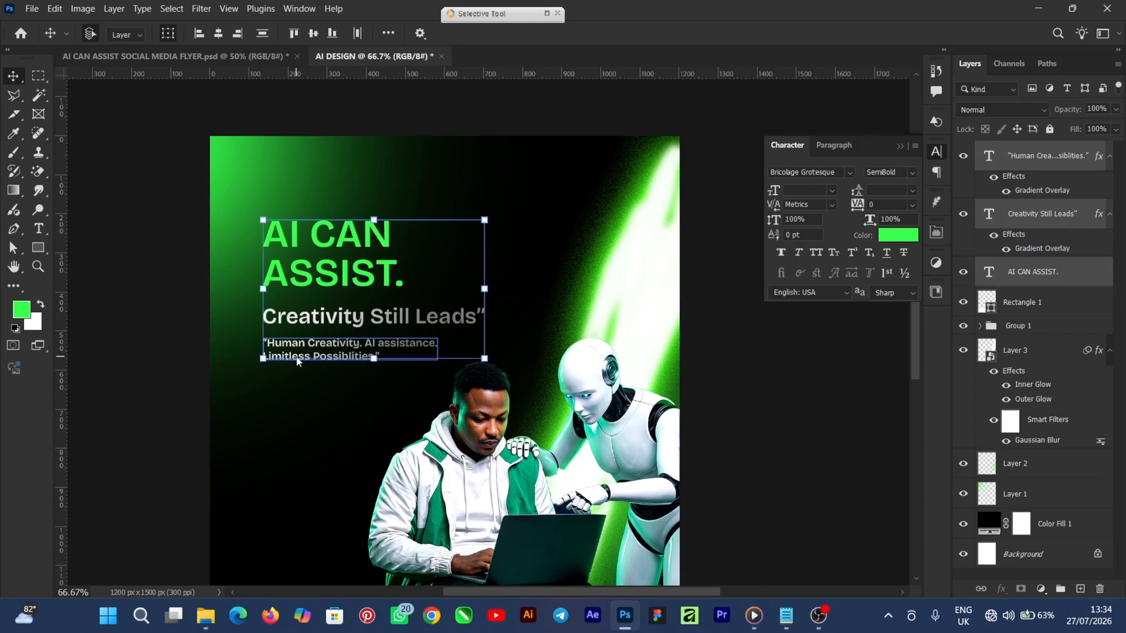
key("Up")
key("Up")
key("Up")
key("Up")
key("Up")
key("Up")
key("Up")
key("Up")
key("Up")
key("Up")
key("Up")
key("Up")
key("Up")
key("Up")
key("Up")
key("Up")
key("Up")
key("Up")
key("Up")
key("Up")
key("Up")
key("Up")
key("Up")
key("Up")
key("Up")
key("Up")
key("Up")
key("Up")
key("Up")
key("Up")
key("Up")
key("Up")
key("Up")
key("Up")
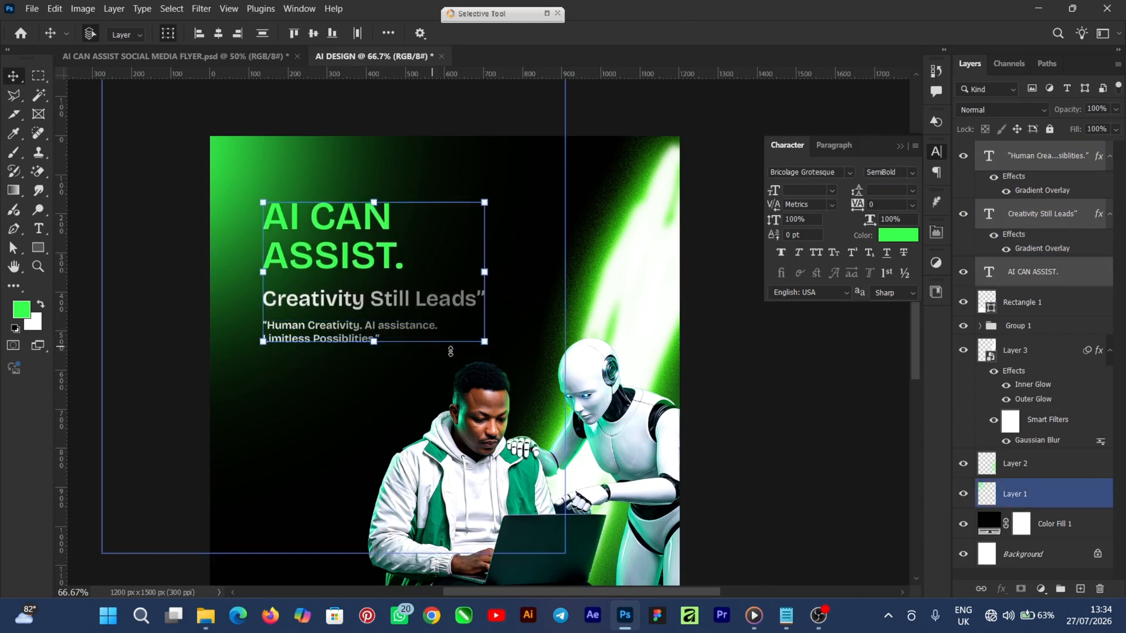
left_click(747, 411)
left_click(769, 405)
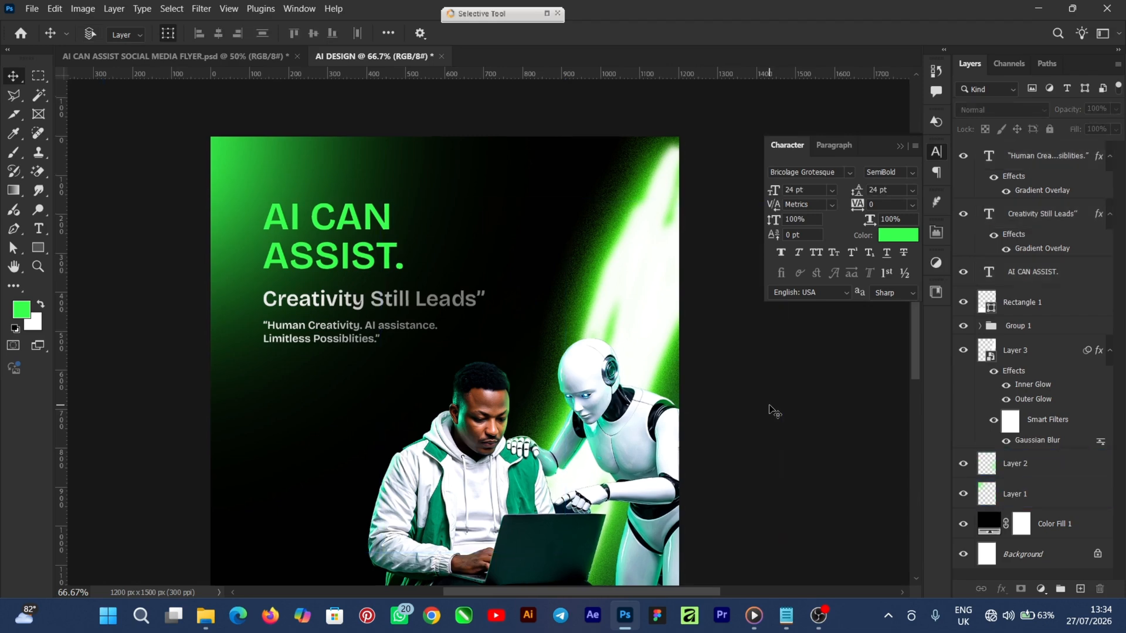
Draw an unfilled rectangle with a 1 px green stroke, about 558 × 423 px, below the supporting text and overlapping the man
key("ctrl+minus")
left_click(900, 146)
scroll(908, 264, "down", 2)
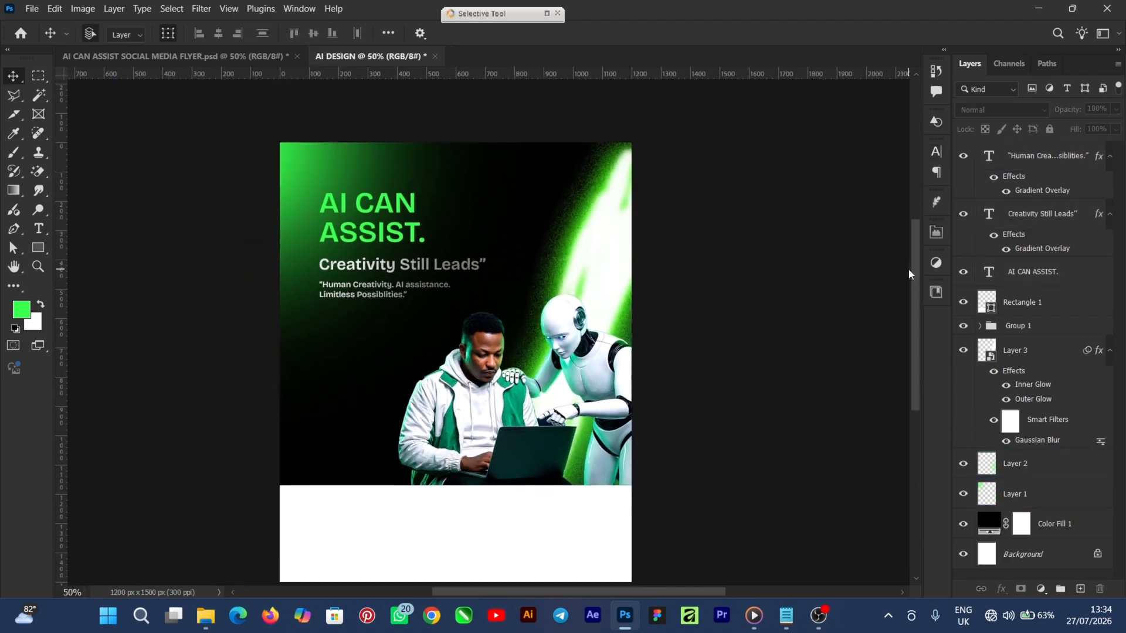
left_click(37, 248)
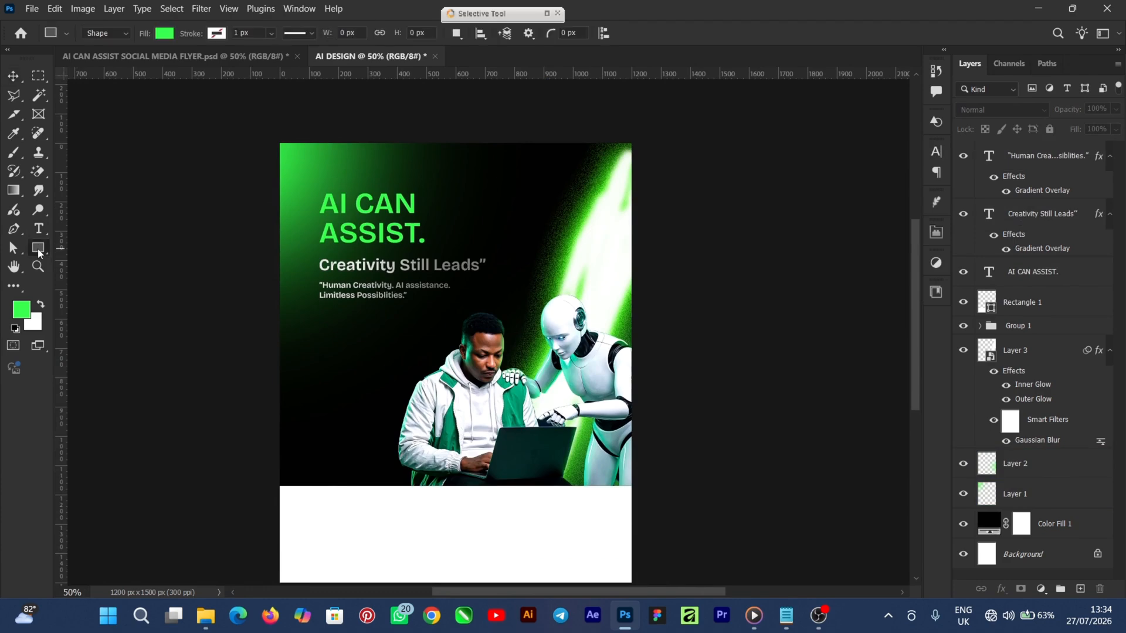
left_click(163, 36)
left_click(75, 65)
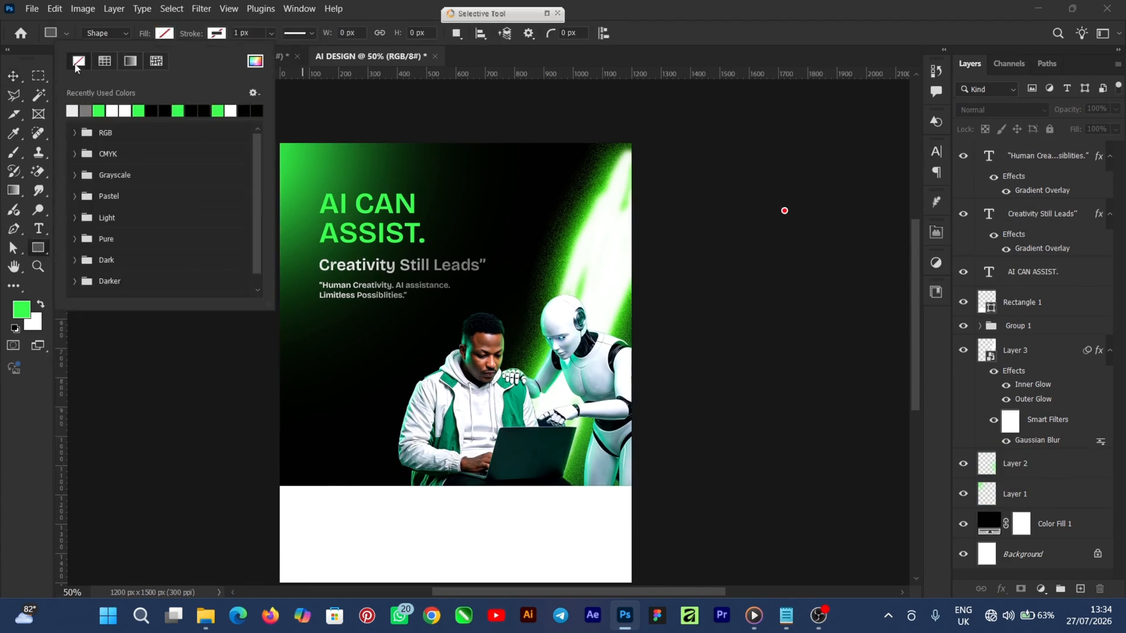
left_click(217, 36)
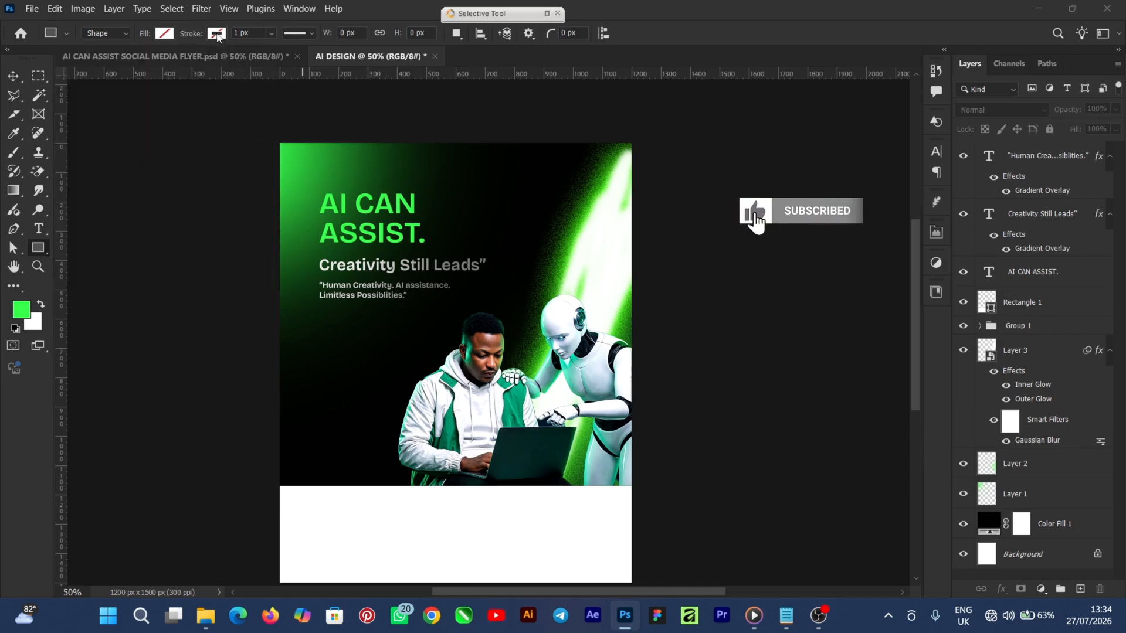
left_click(217, 37)
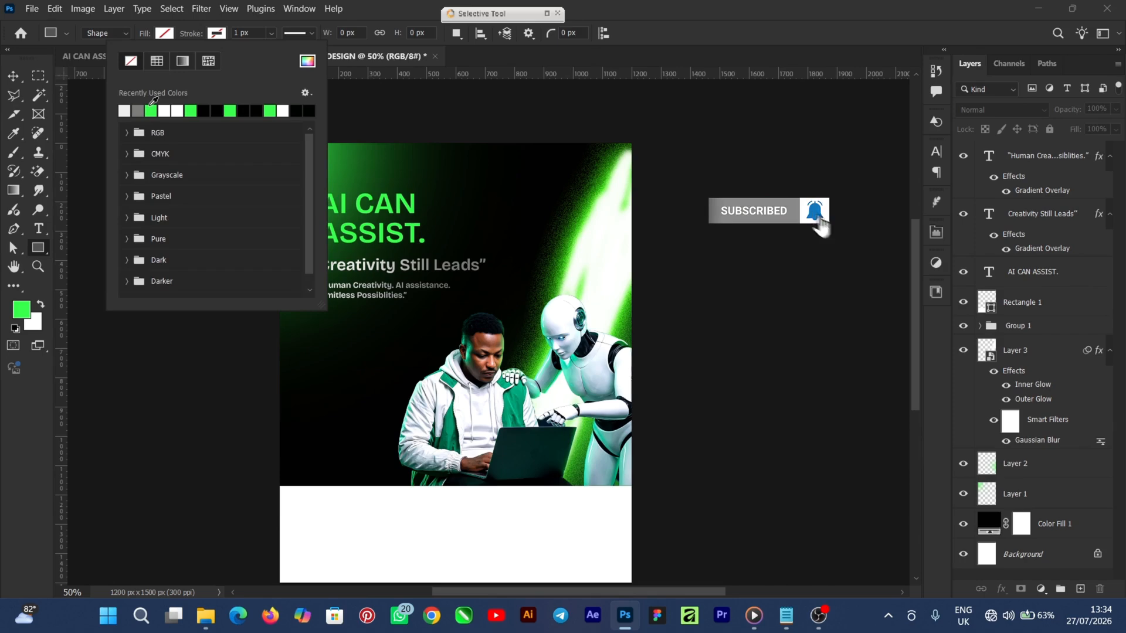
left_click(151, 109)
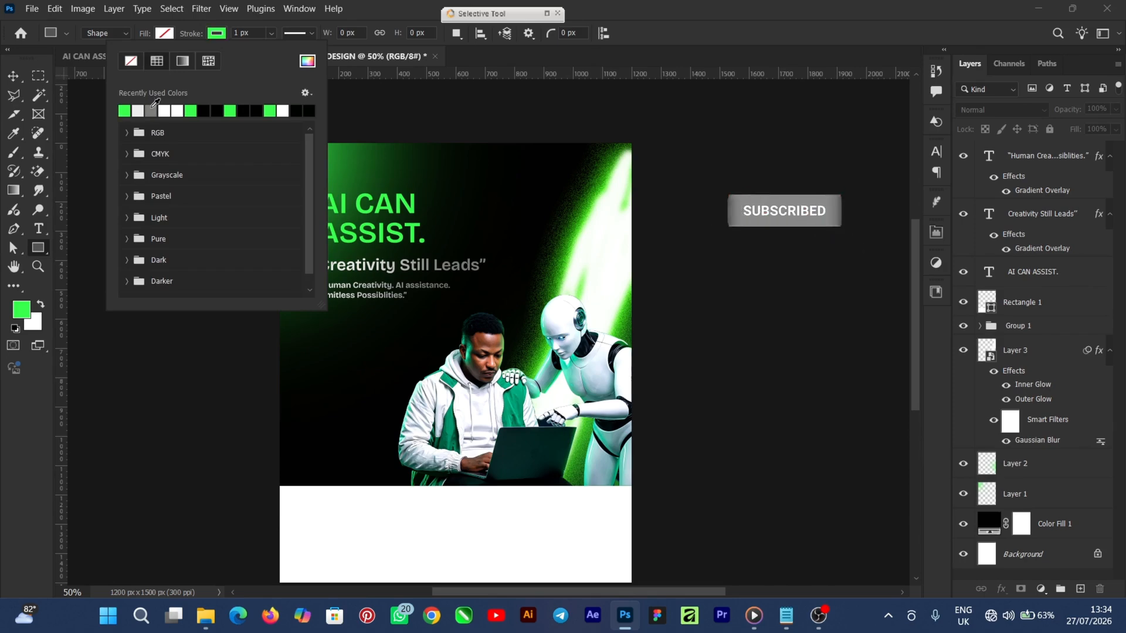
left_click(405, 11)
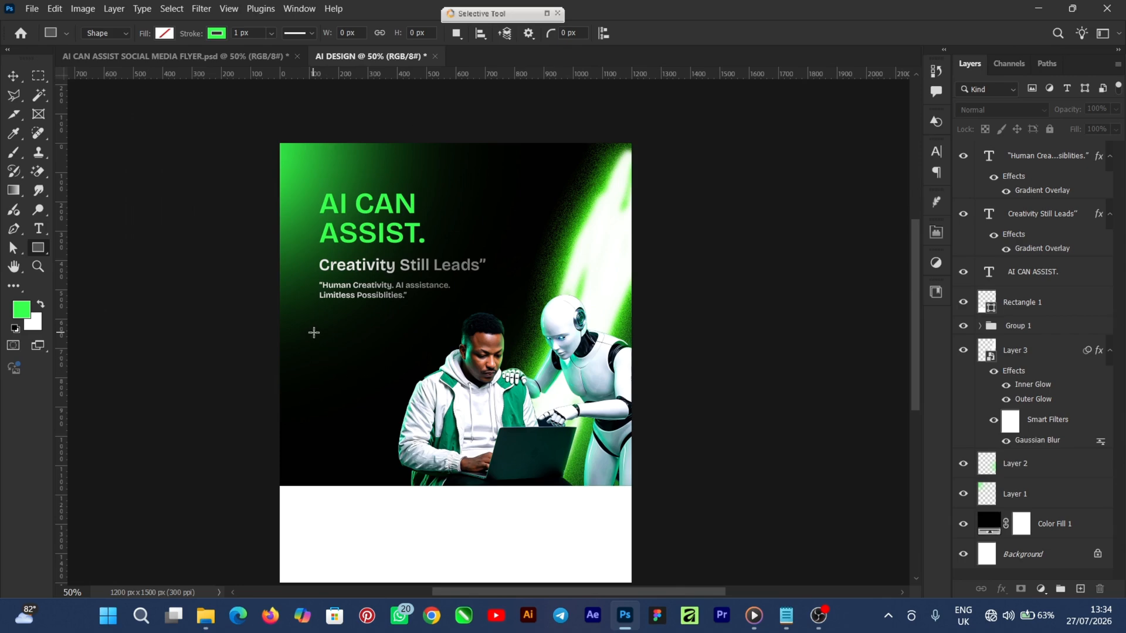
mouse_move(316, 339)
left_mouse_down()
mouse_move(336, 399)
mouse_move(479, 461)
left_mouse_up()
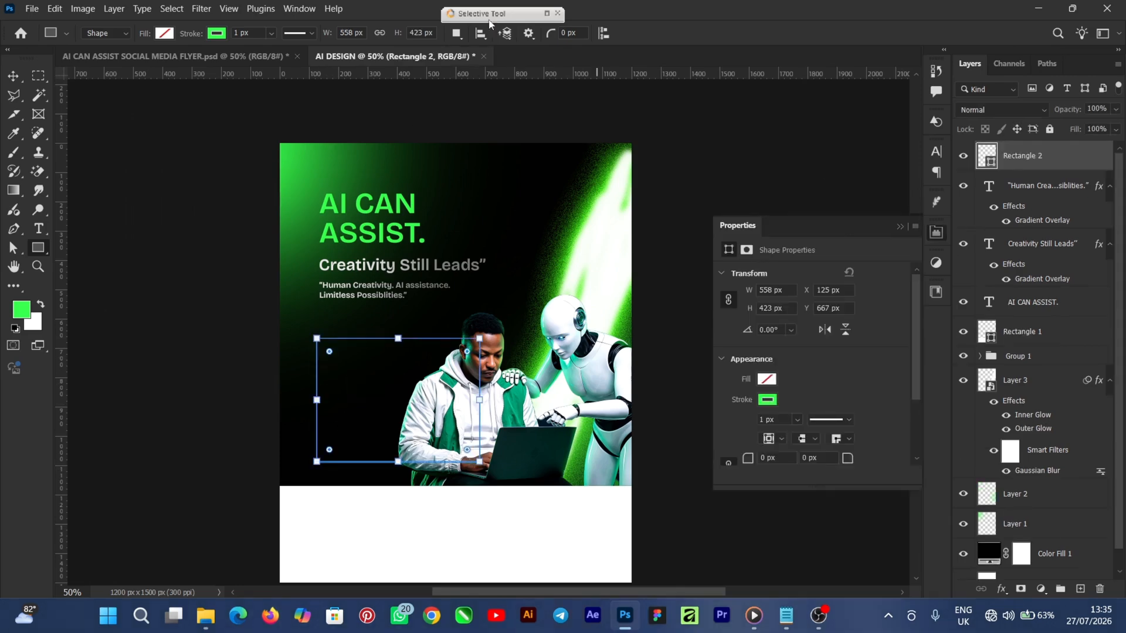
Round all four corners of the green outlined rectangle to a 64 px radius
left_click(12, 79)
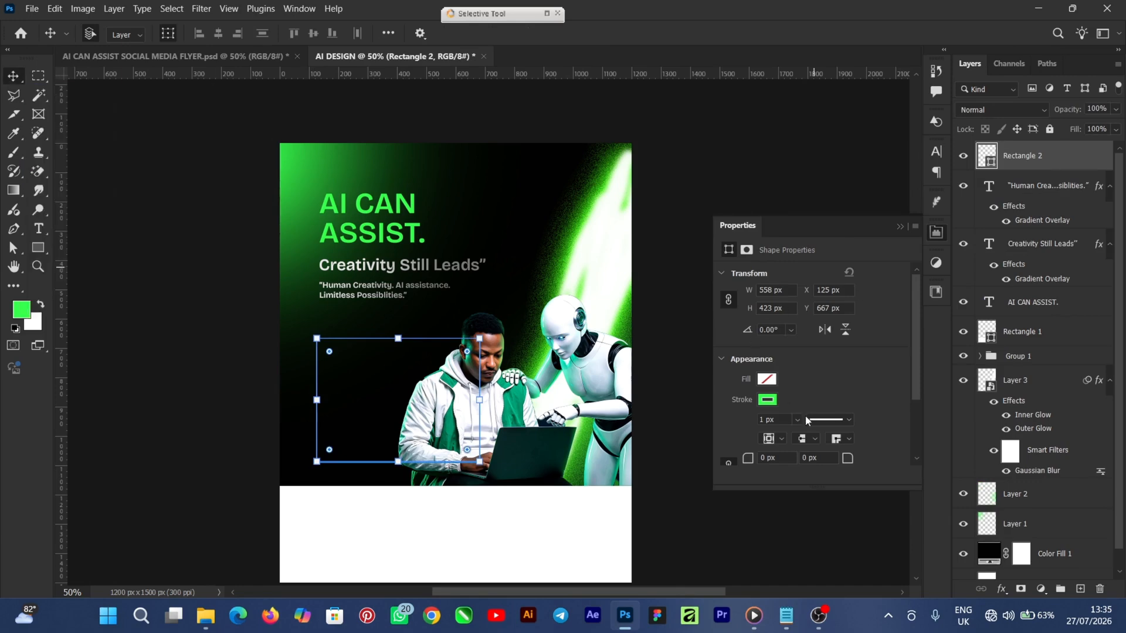
scroll(856, 404, "down", 2)
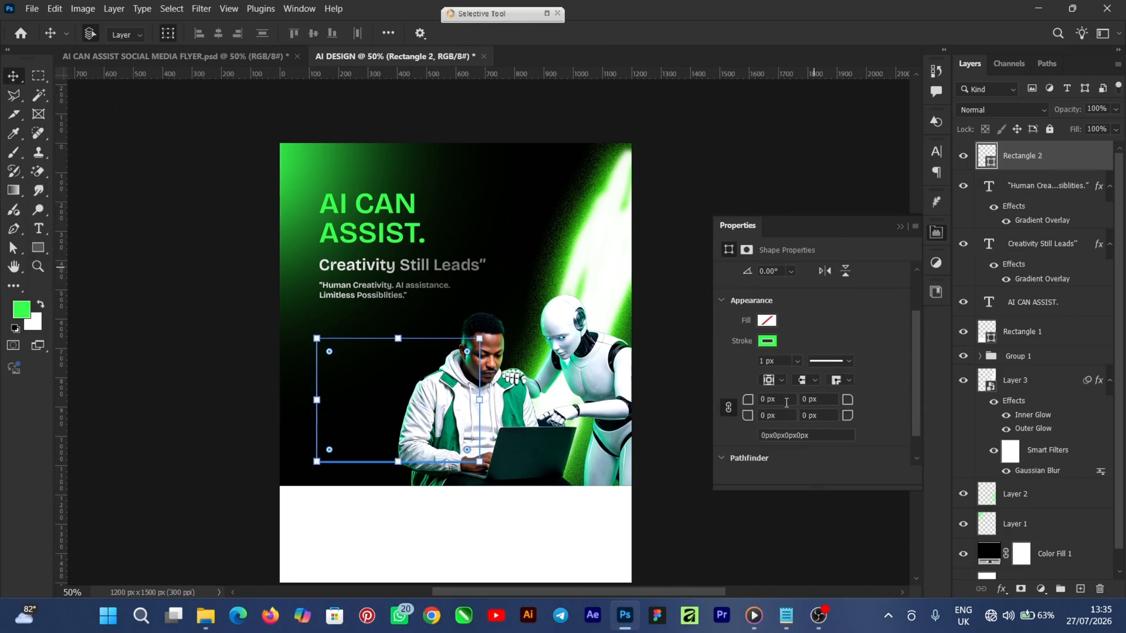
left_click(763, 399)
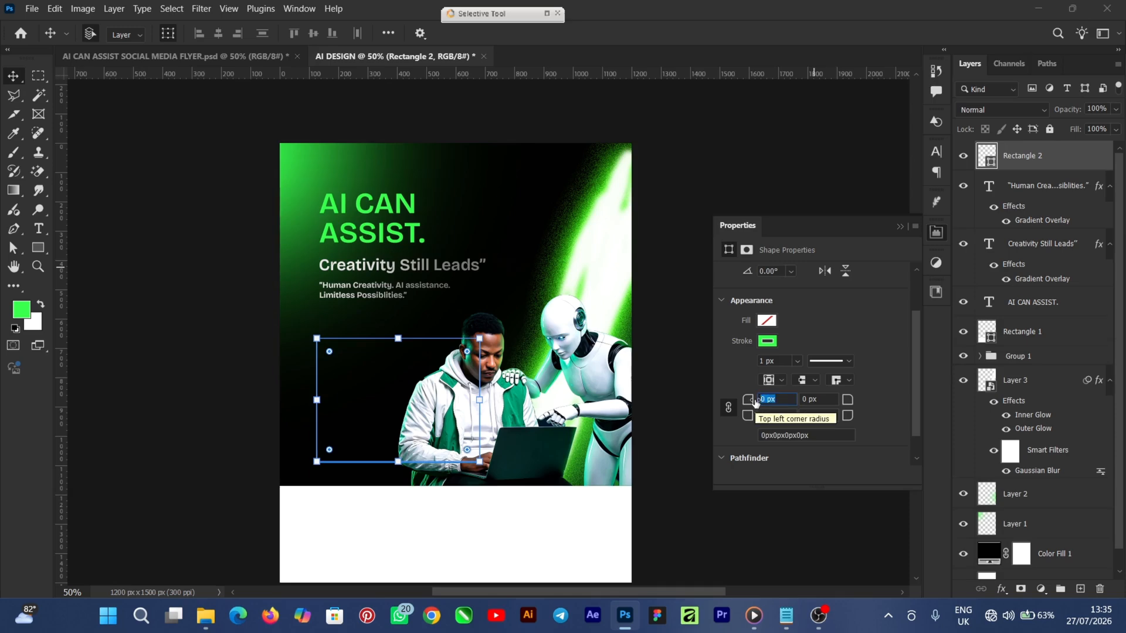
type("6")
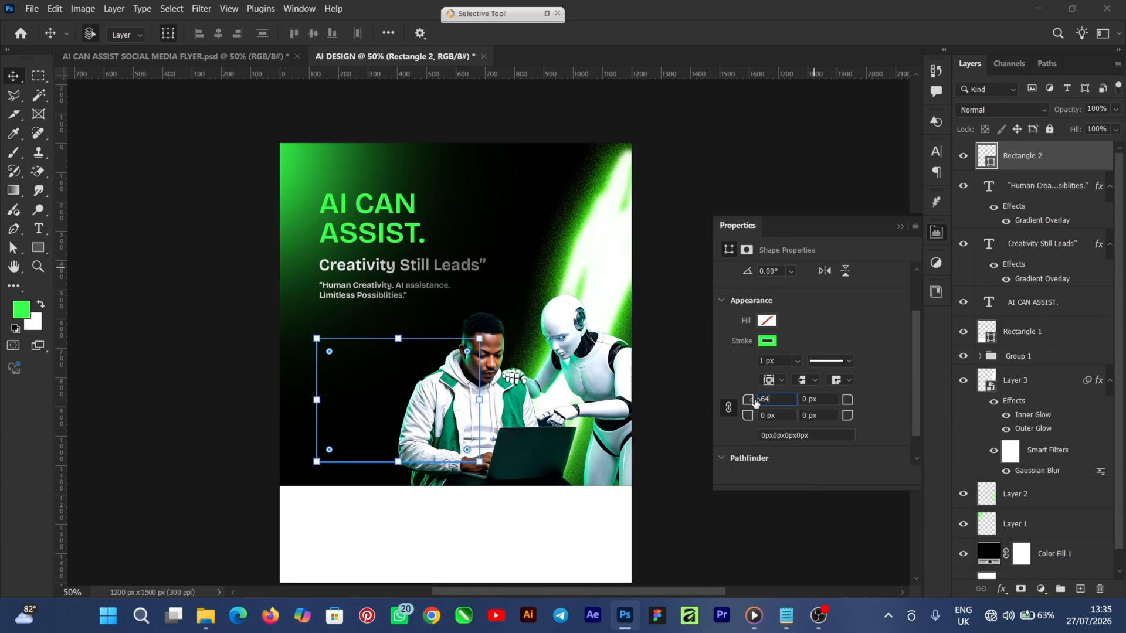
type("4")
key("Return")
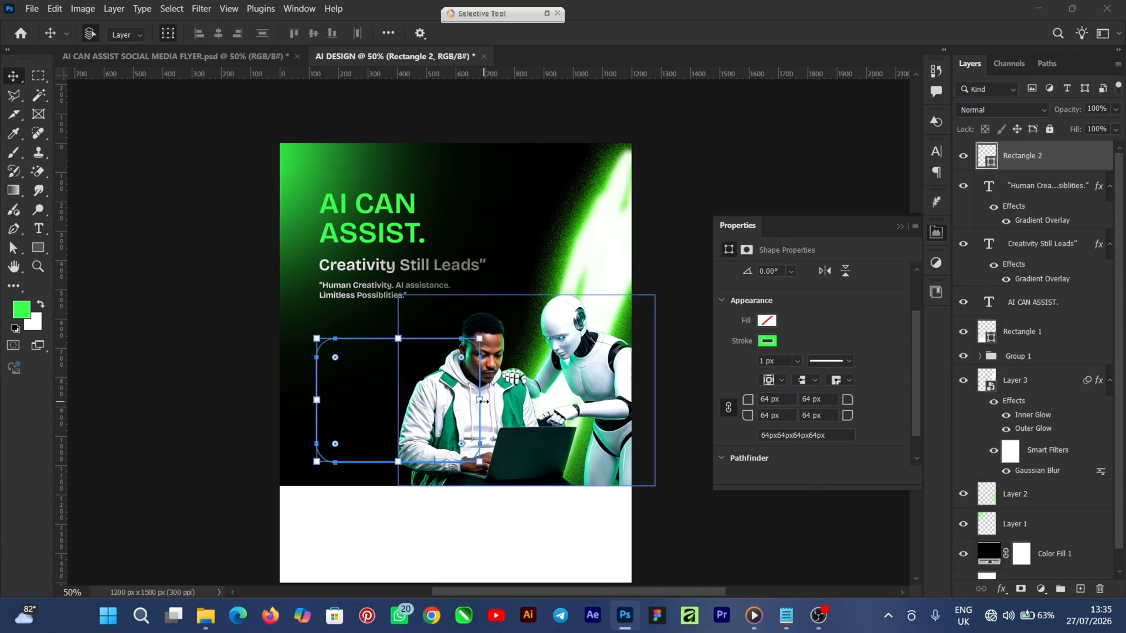
Resize the rounded green outline to about 475 × 467 px, reposition it slightly up and left, and deselect it
key("ctrl+t")
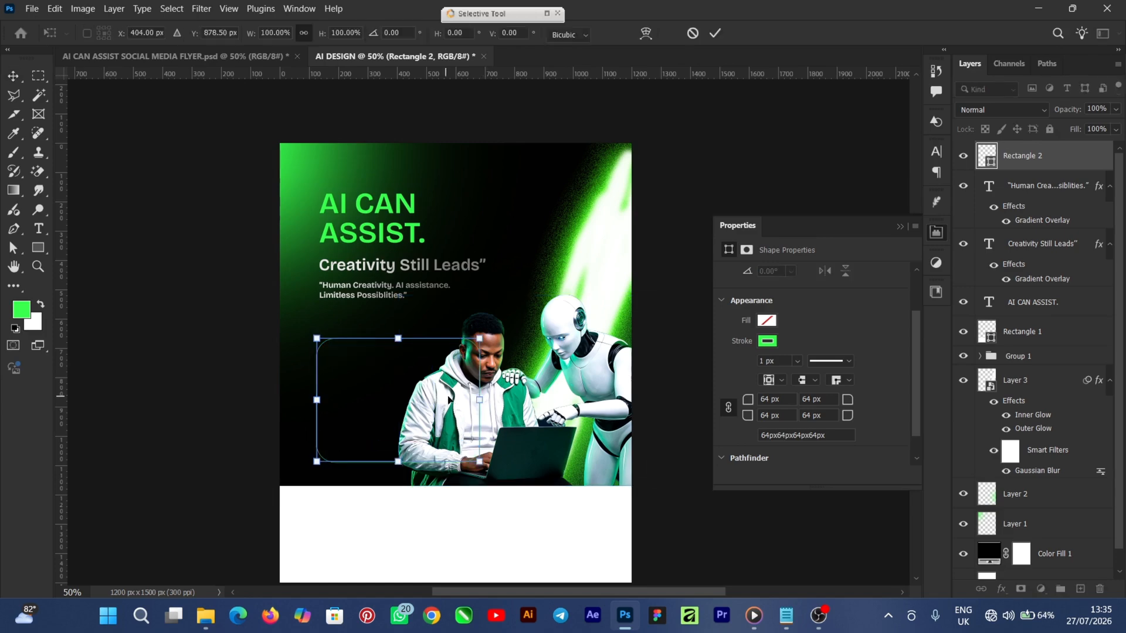
left_click_drag(480, 400, 455, 401)
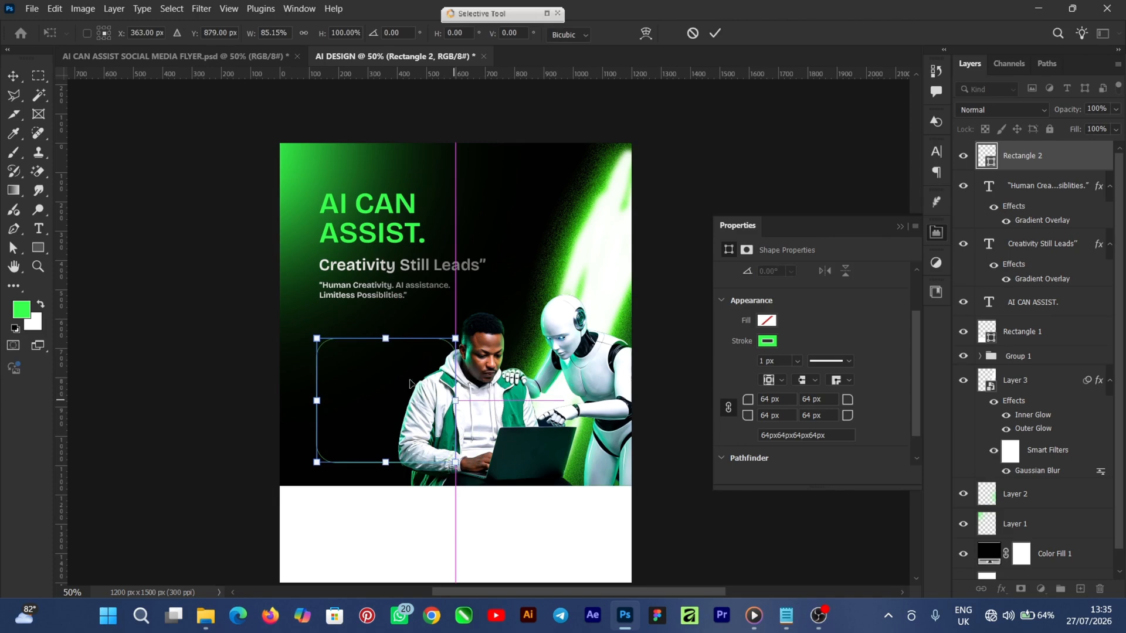
left_click_drag(385, 338, 386, 326)
left_click(715, 33)
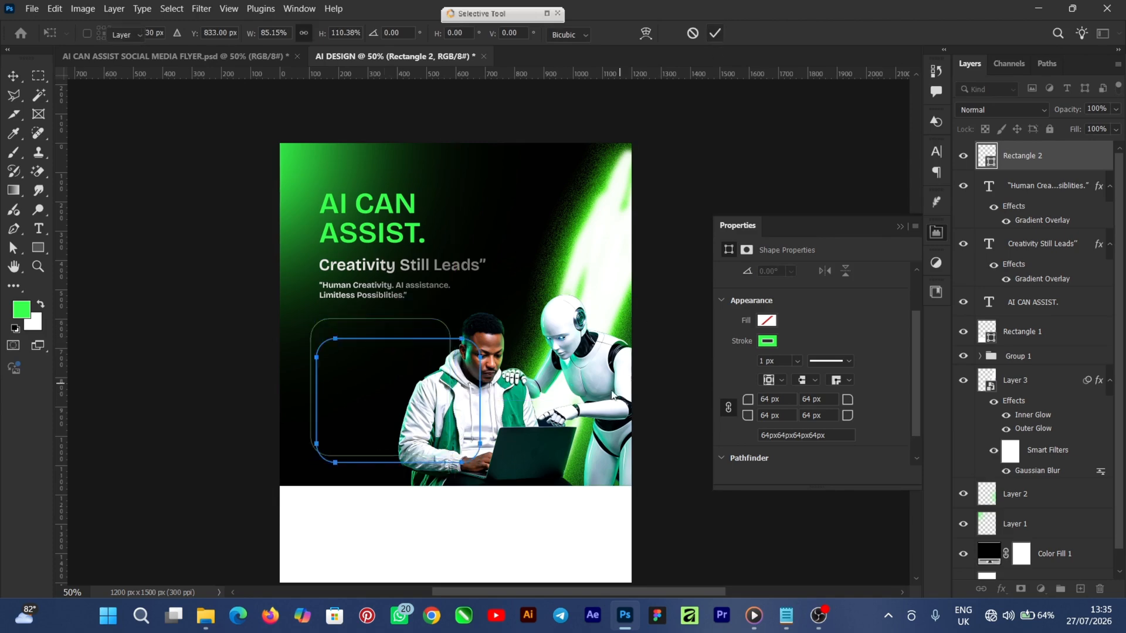
left_click(767, 138)
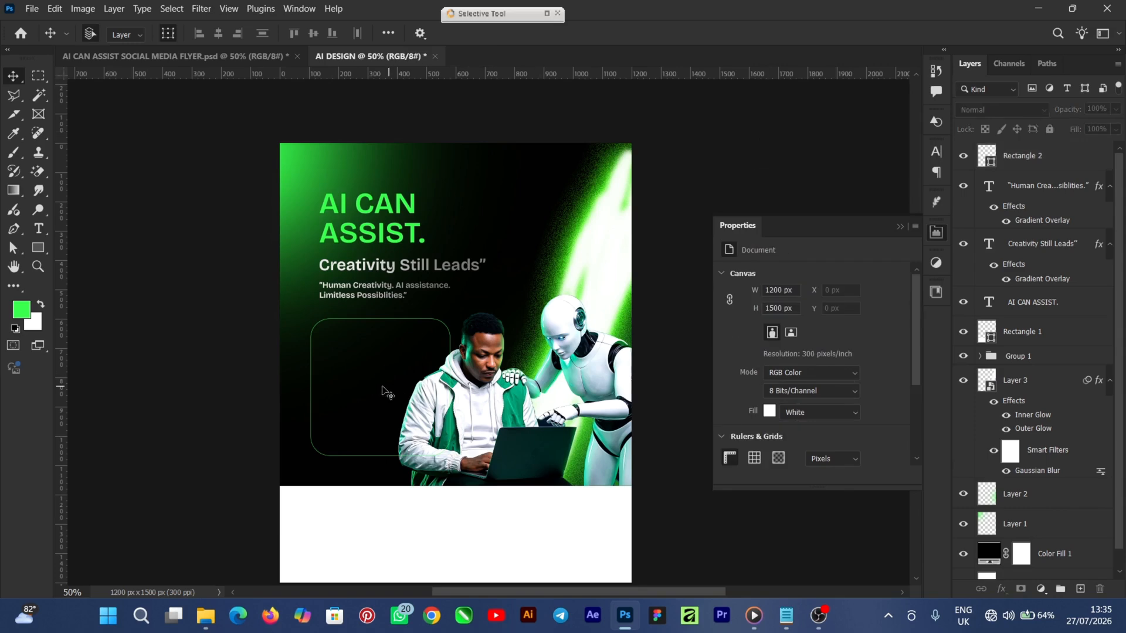
Add a Gradient Overlay to the rounded outline using the green-and-black striped gradient preset
left_click(1049, 165)
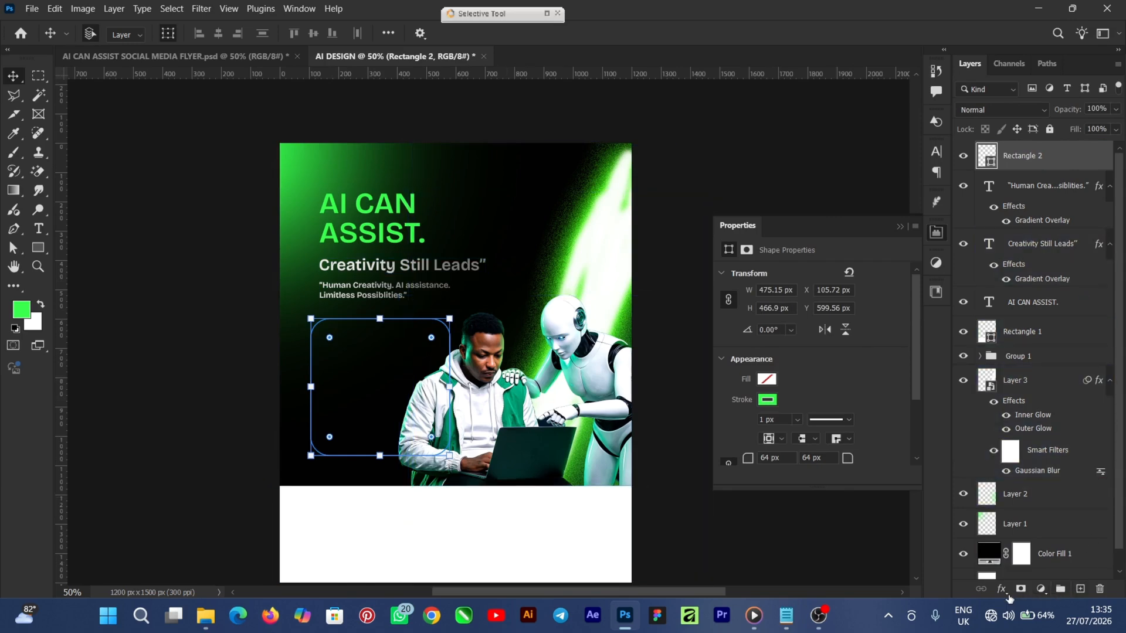
left_click(1003, 589)
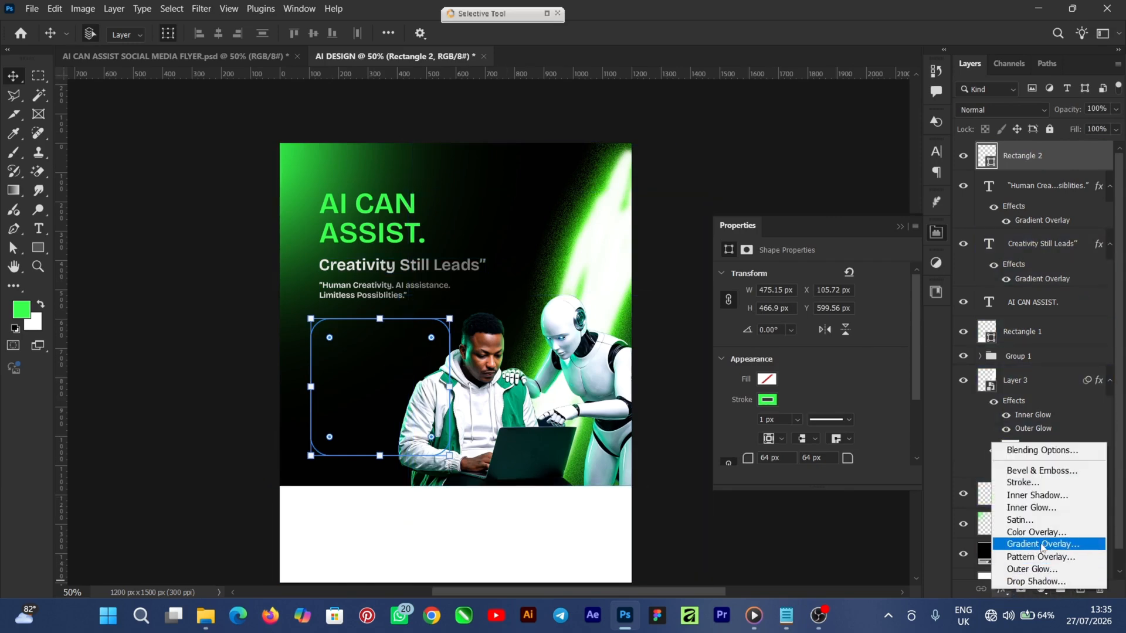
left_click(1042, 545)
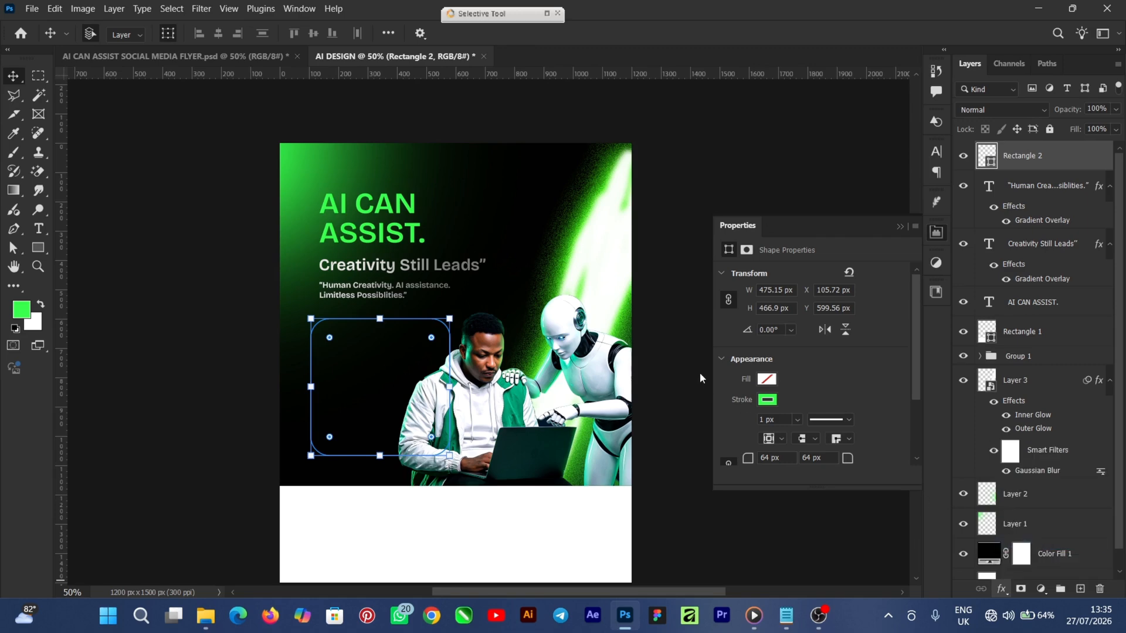
left_click(842, 283)
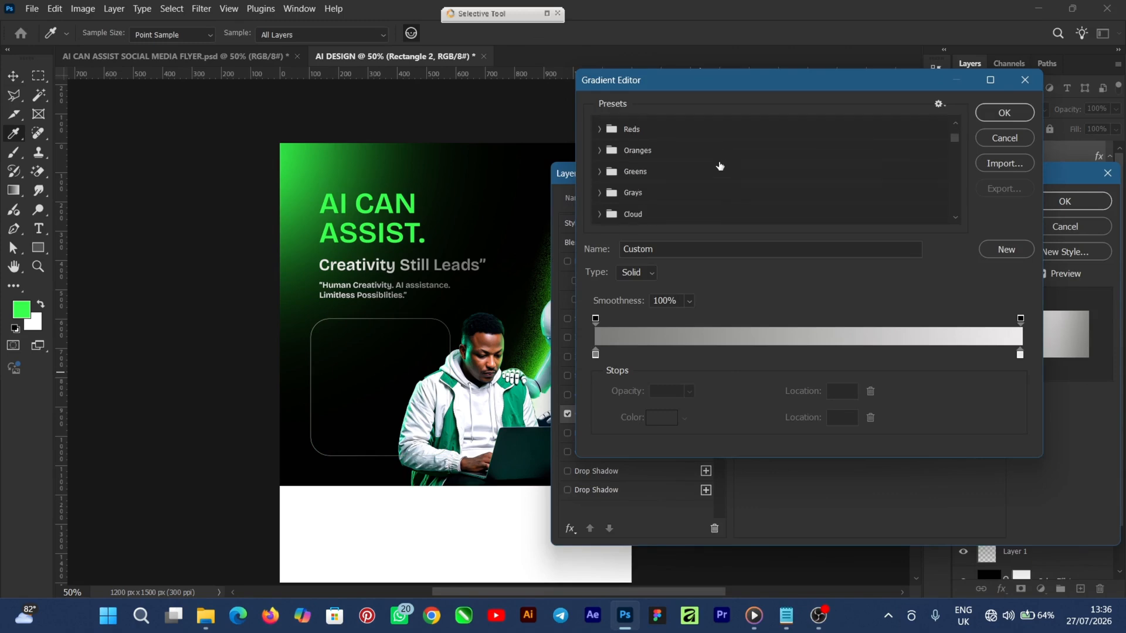
scroll(720, 166, "down", 10)
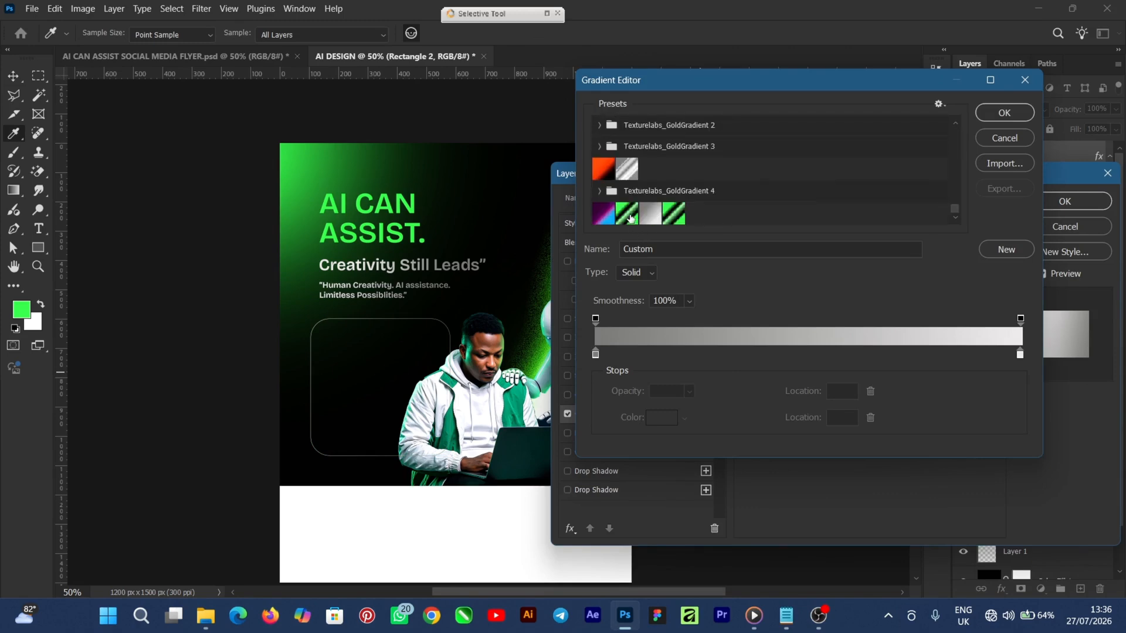
left_click(630, 218)
left_click(707, 354)
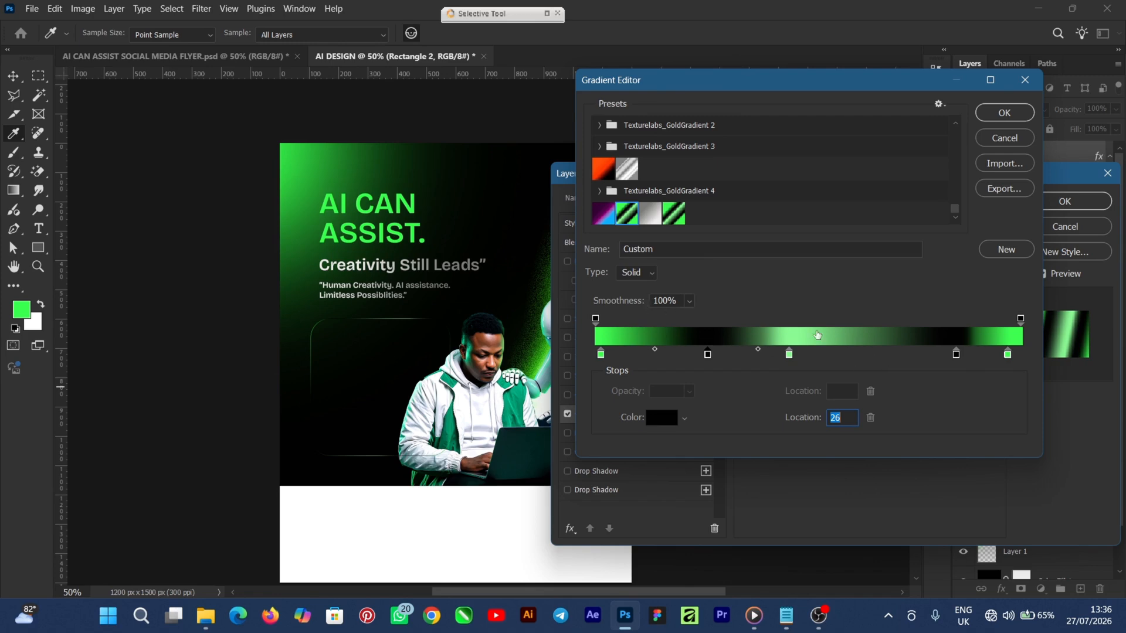
left_click(998, 112)
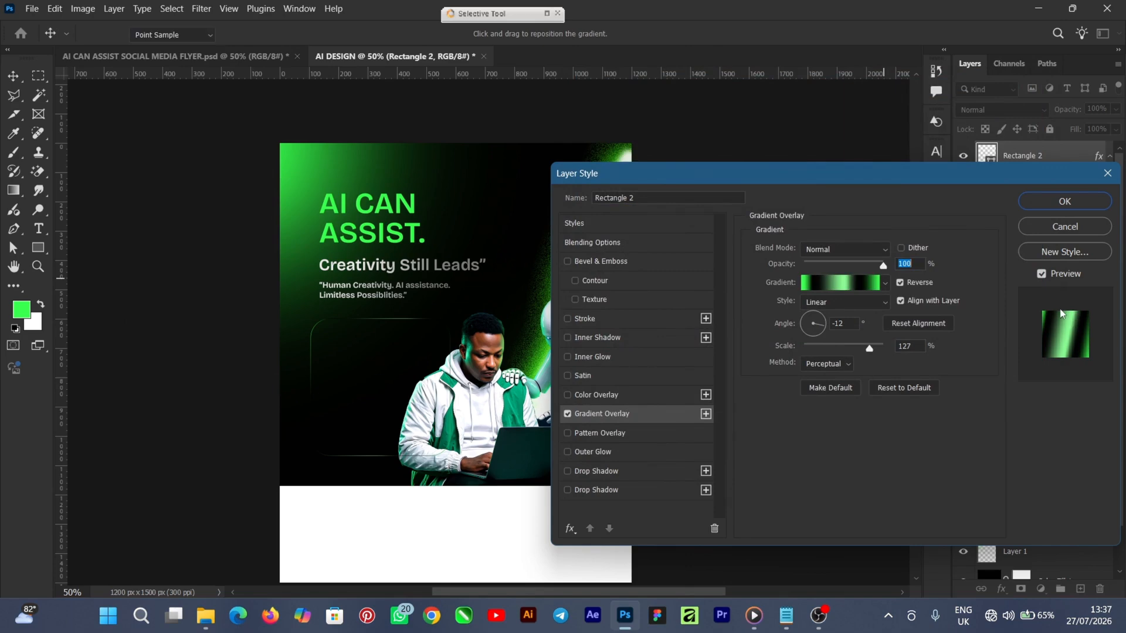
key("Return")
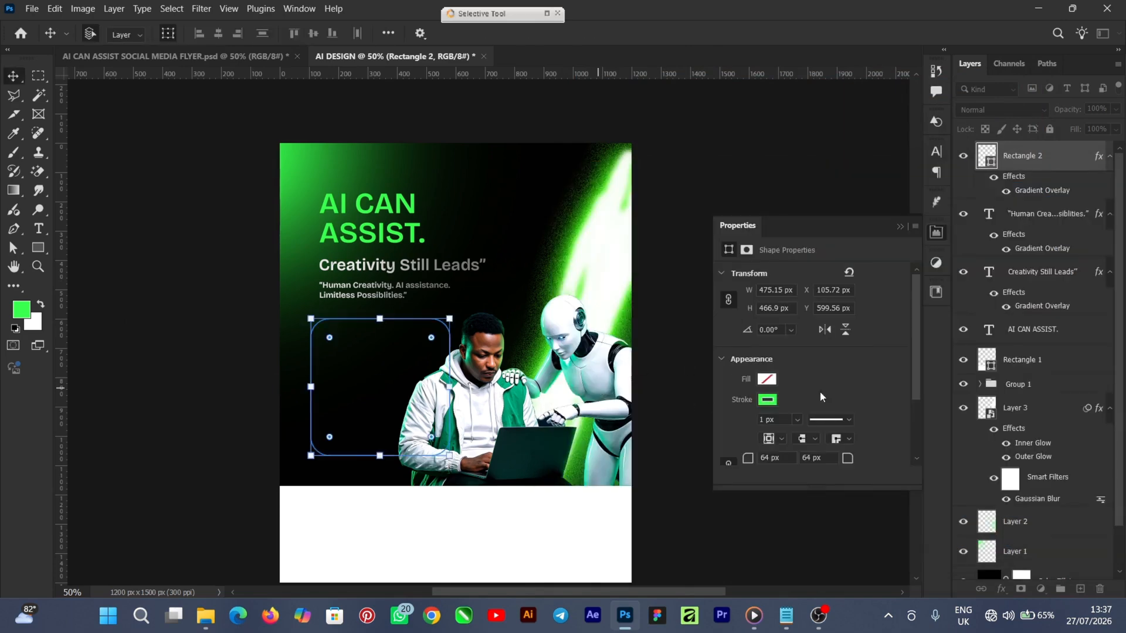
Set the rounded outline's stroke width to 2 px and deselect it
left_click_drag(776, 420, 761, 420)
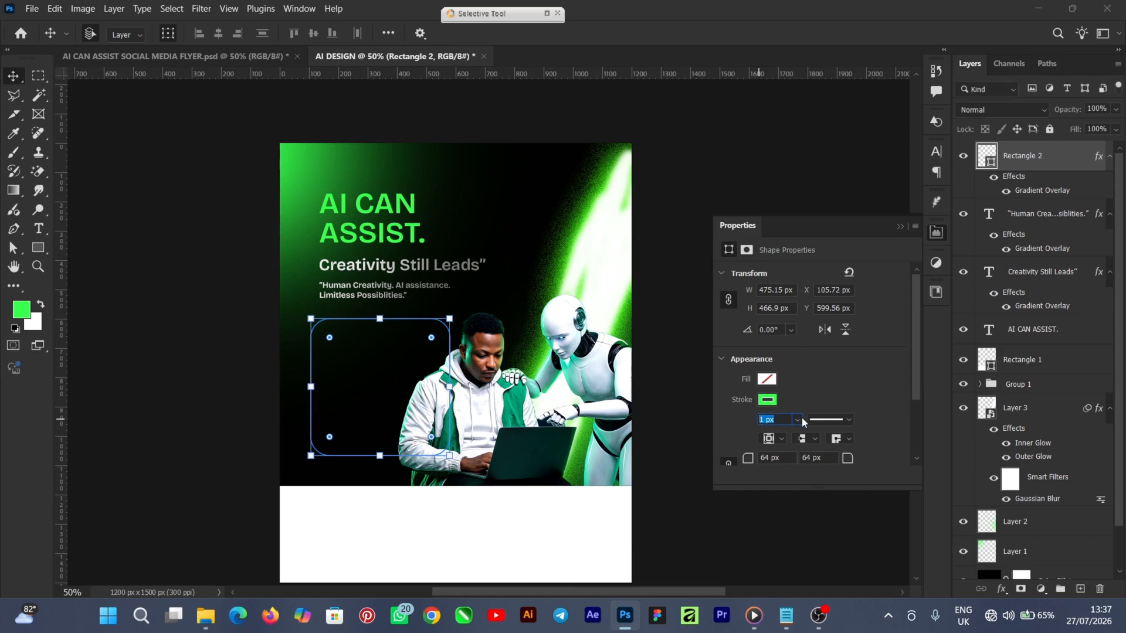
type("2")
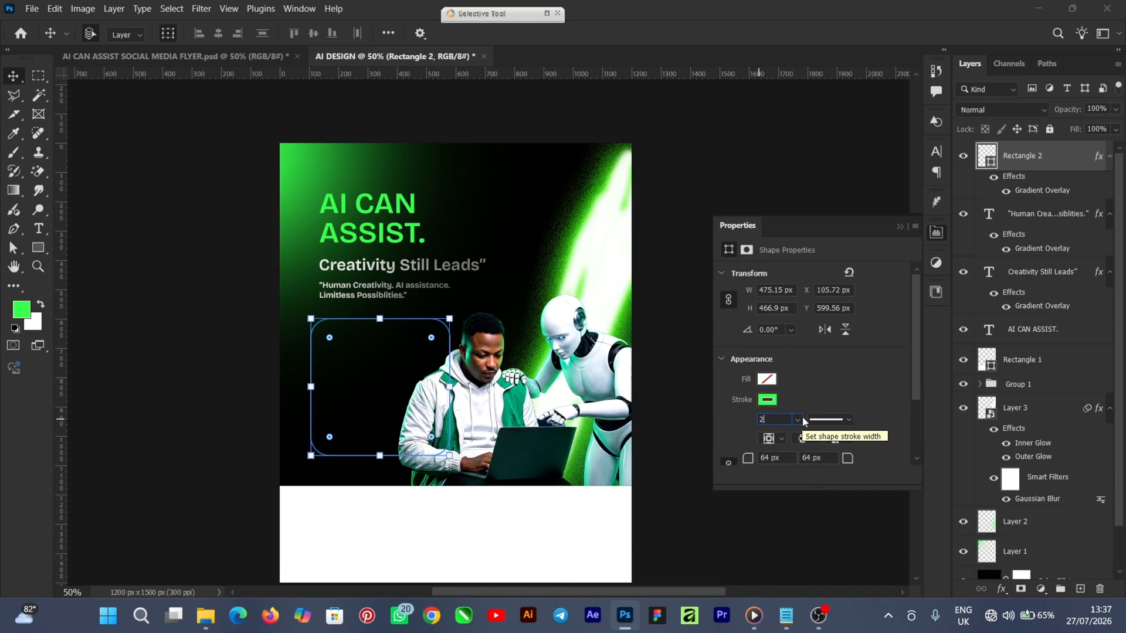
key("Return")
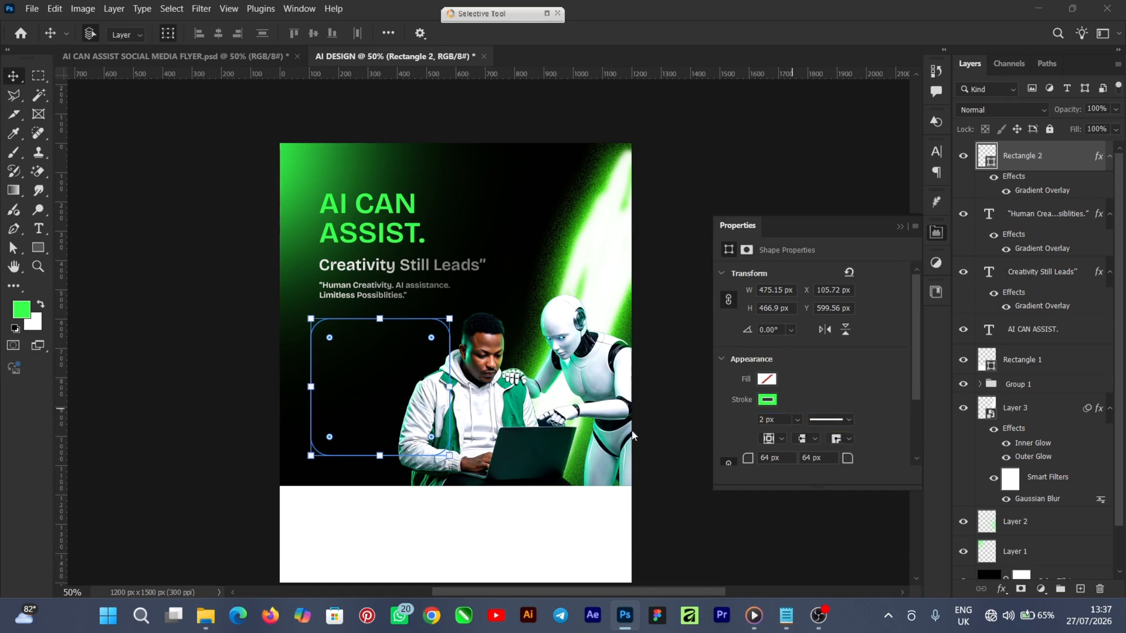
left_click(215, 402)
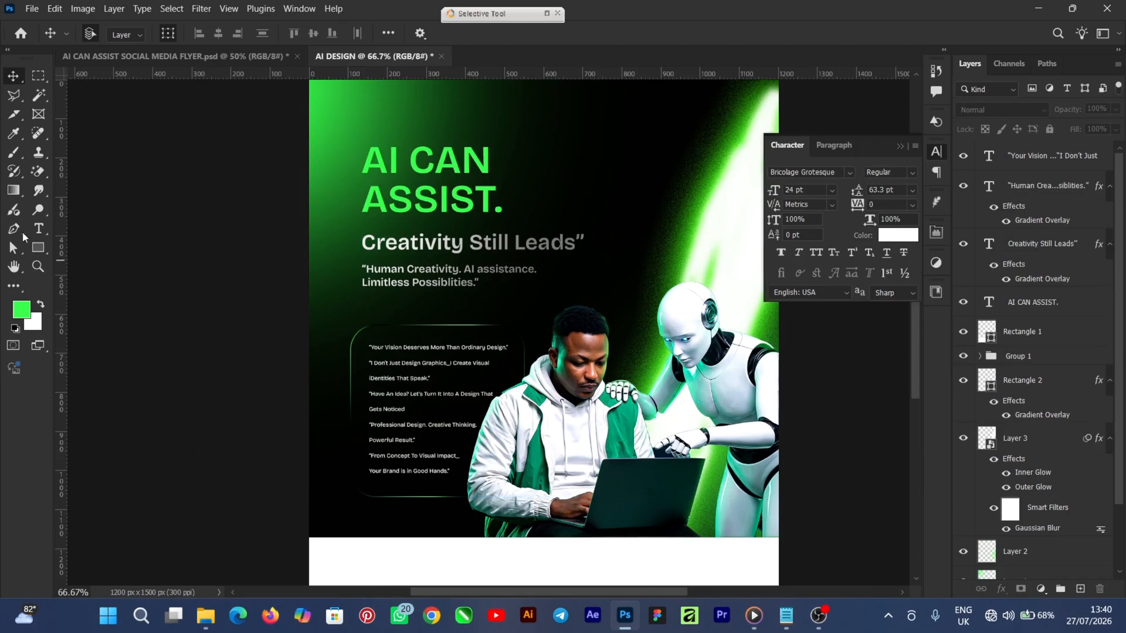
Draw a green-filled rectangle without a stroke, about 349 × 43 px, across the upper edge of the rounded outline
left_click(33, 250)
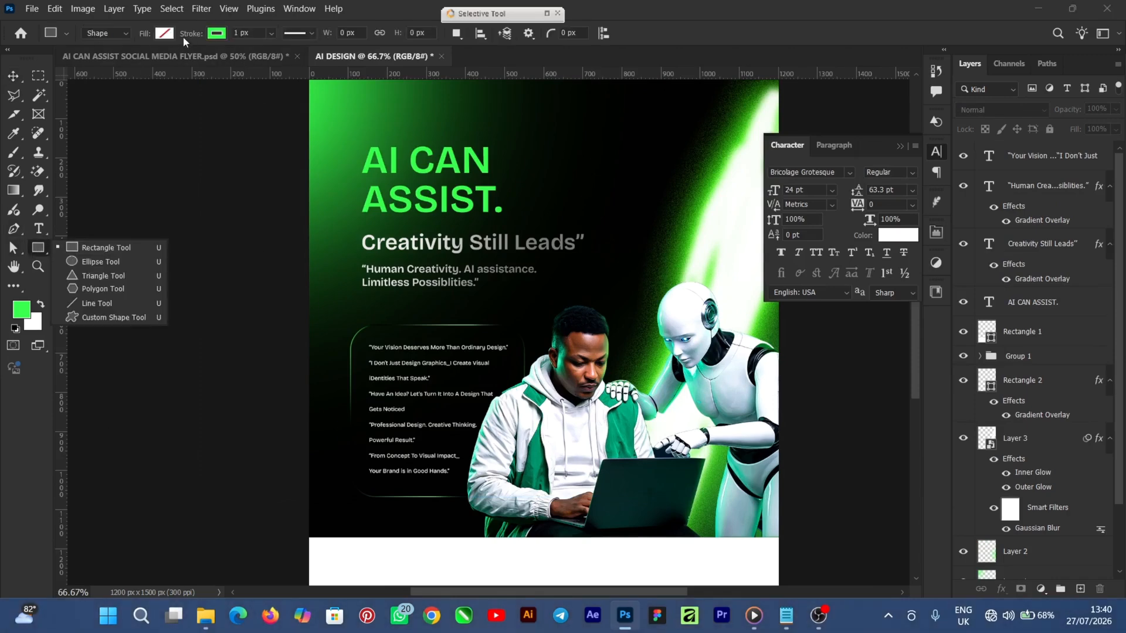
left_click(157, 32)
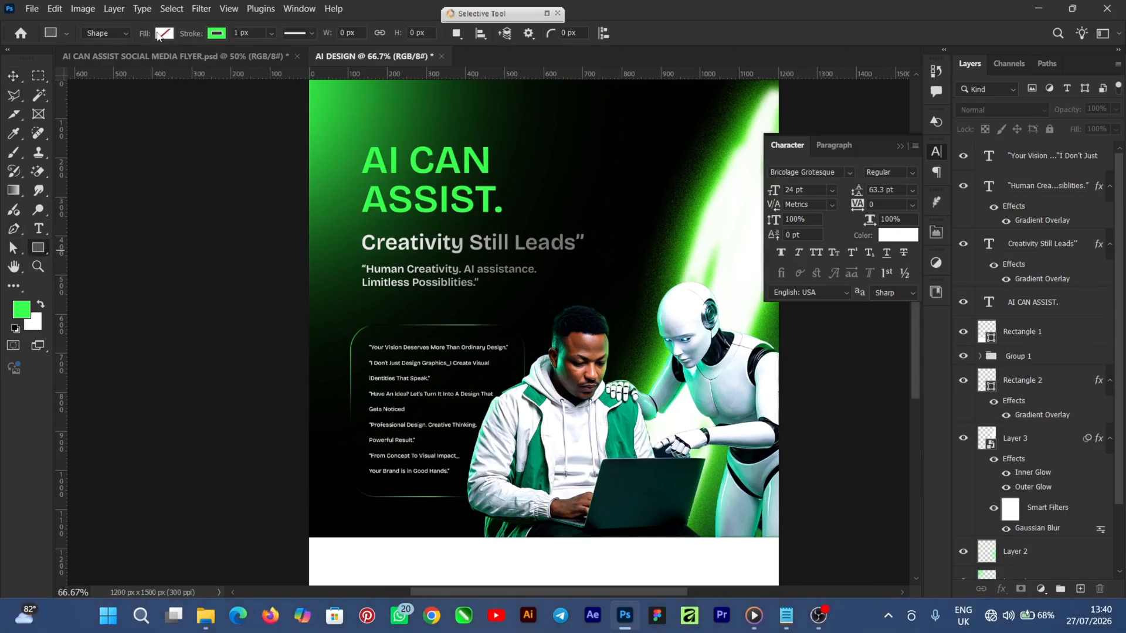
left_click(159, 34)
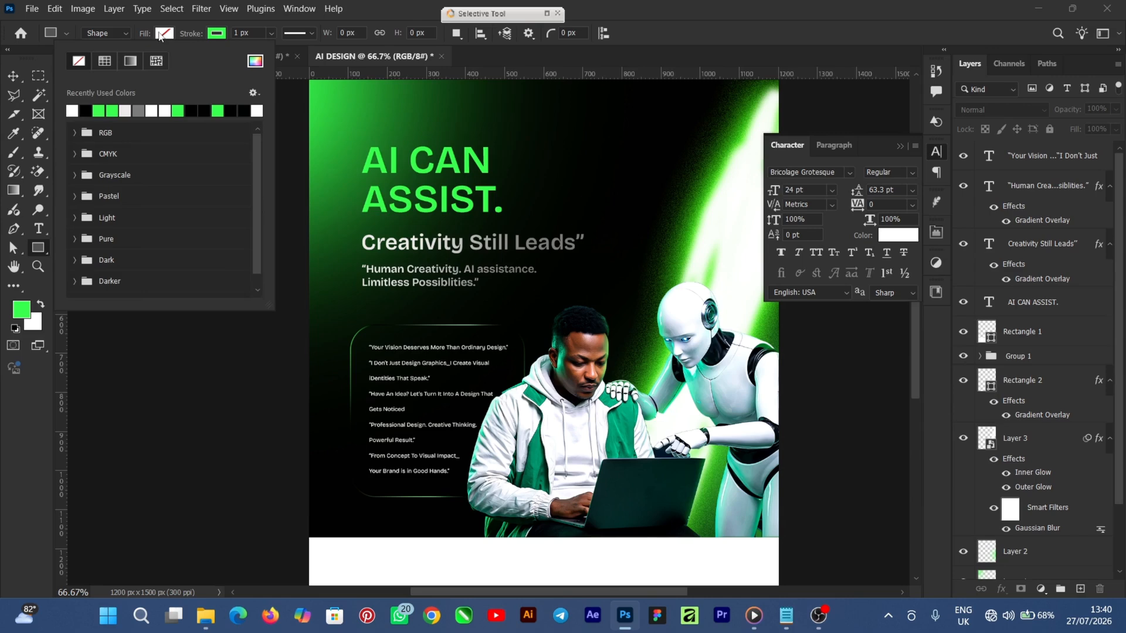
left_click(98, 111)
left_click(213, 35)
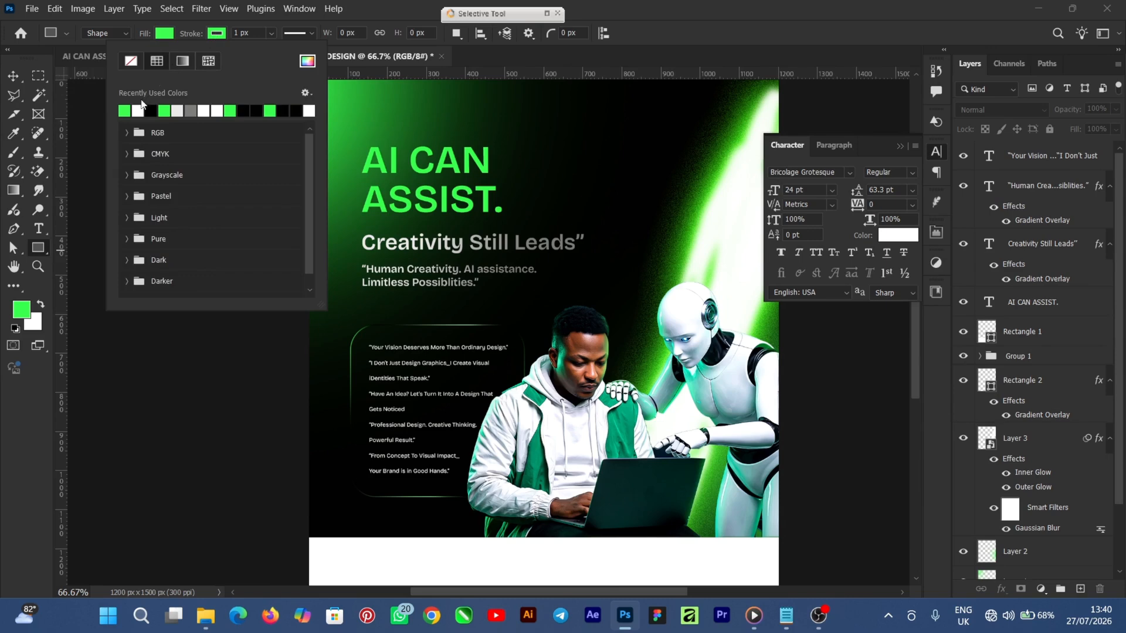
left_click(131, 61)
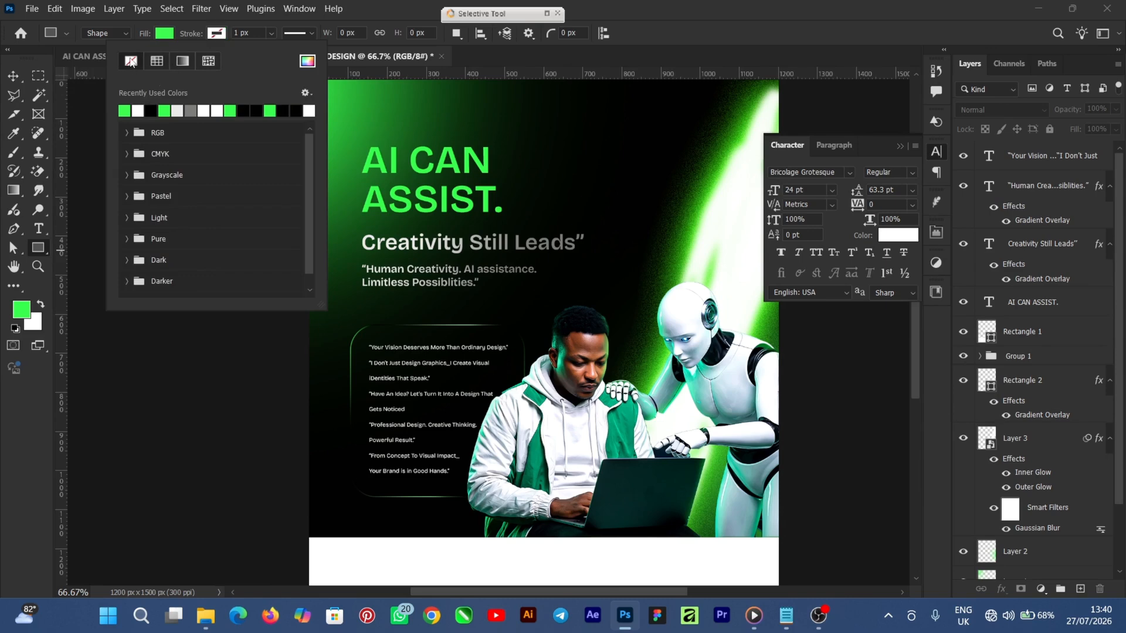
left_click(617, 16)
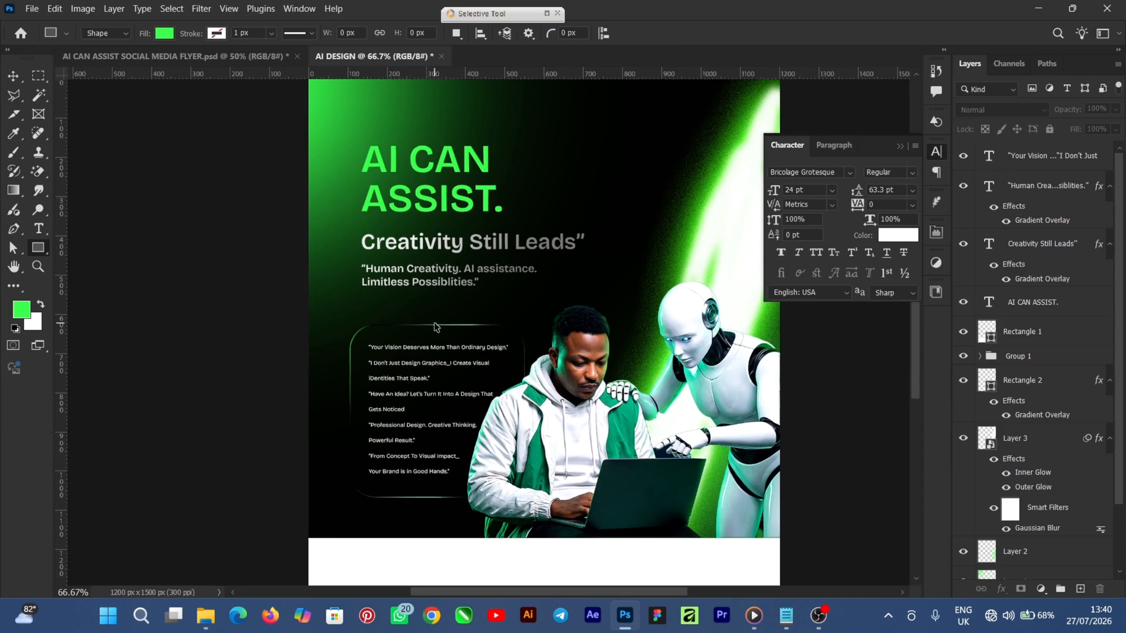
scroll(434, 323, "up", 1)
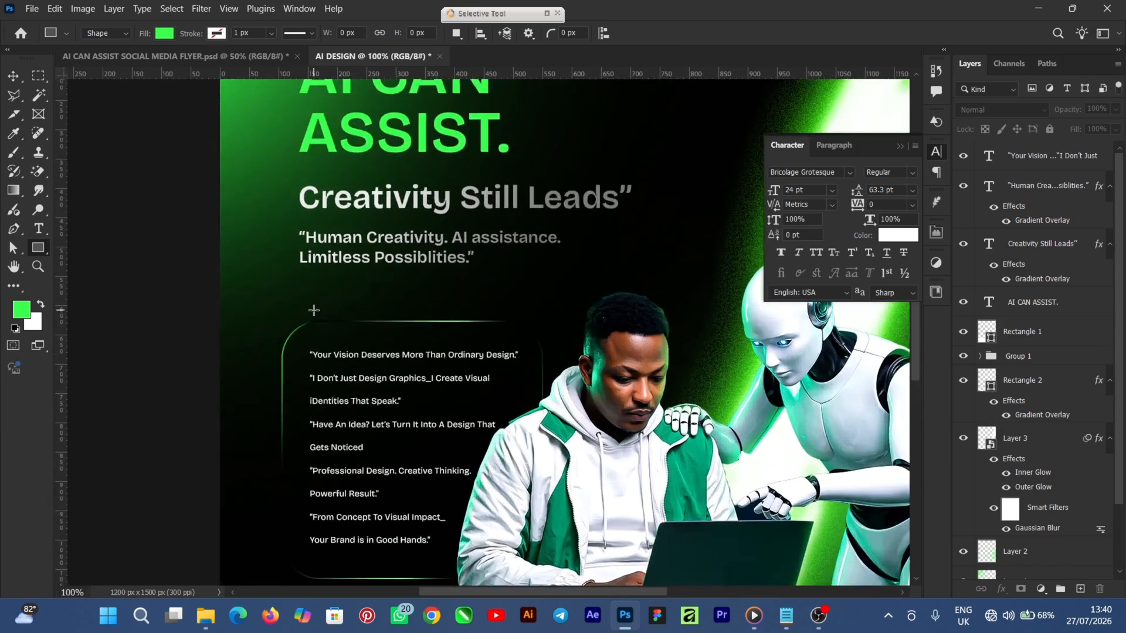
left_click_drag(313, 310, 519, 334)
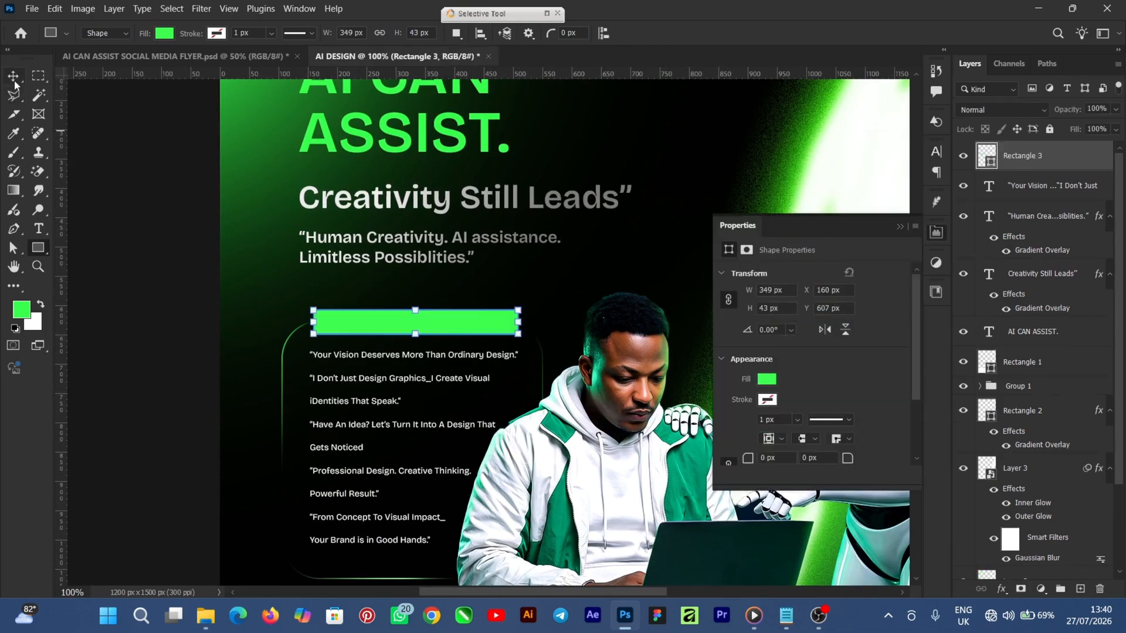
Round all four corners of the green bar to a 16 px radius and shift it about 7 px left
key("v")
key("ctrl+plus")
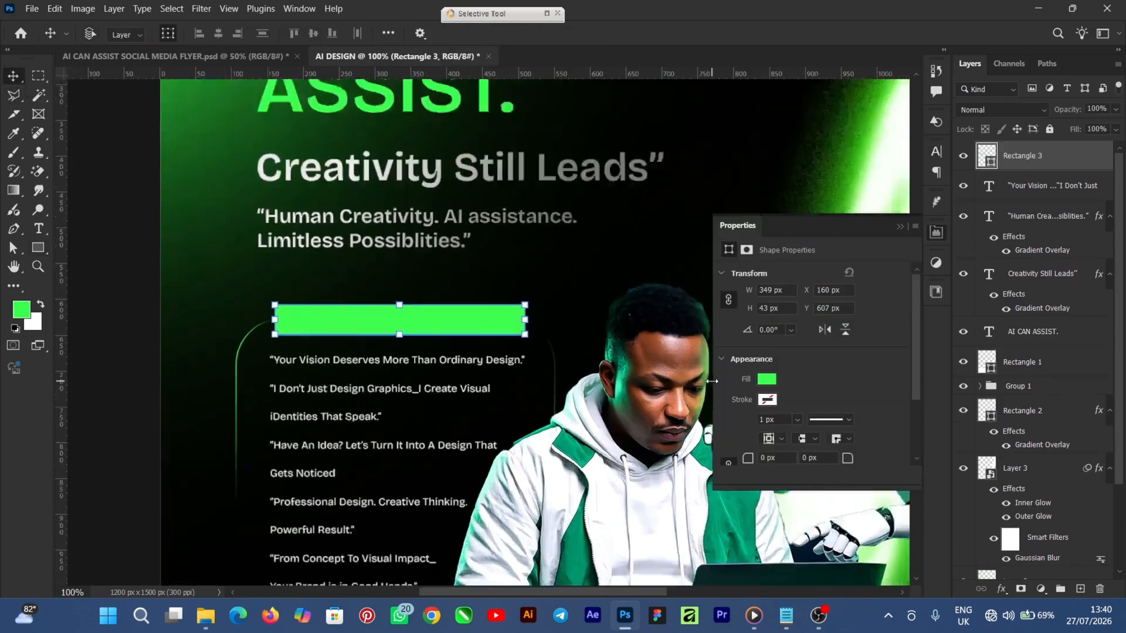
left_click_drag(152, 300, 164, 305)
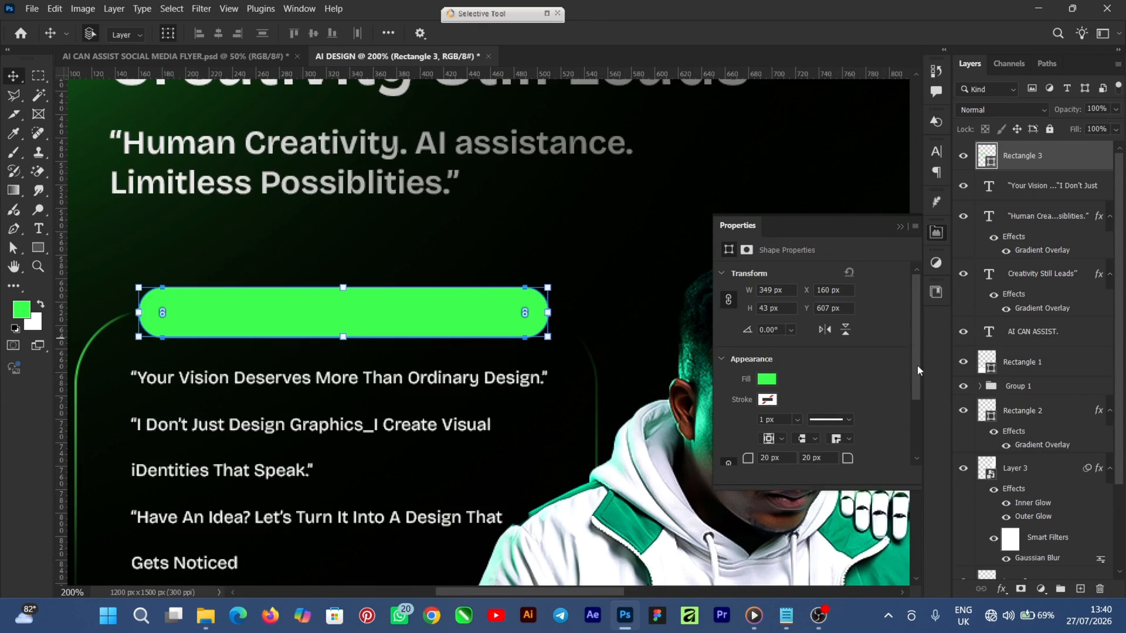
scroll(916, 375, "down", 2)
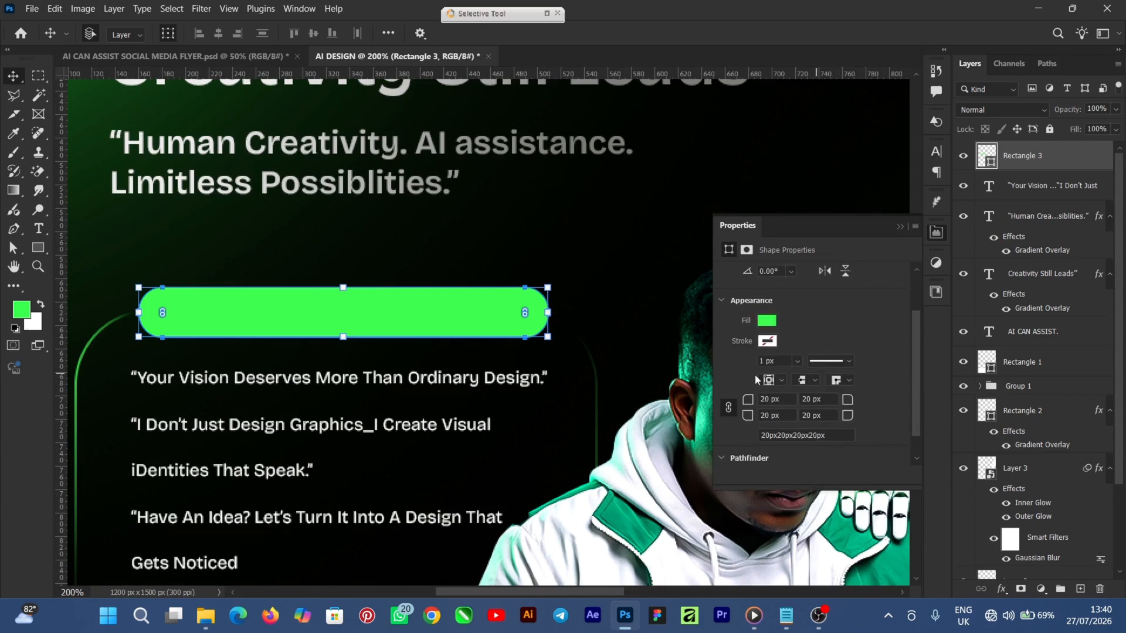
left_click(12, 249)
left_click_drag(163, 311, 160, 316)
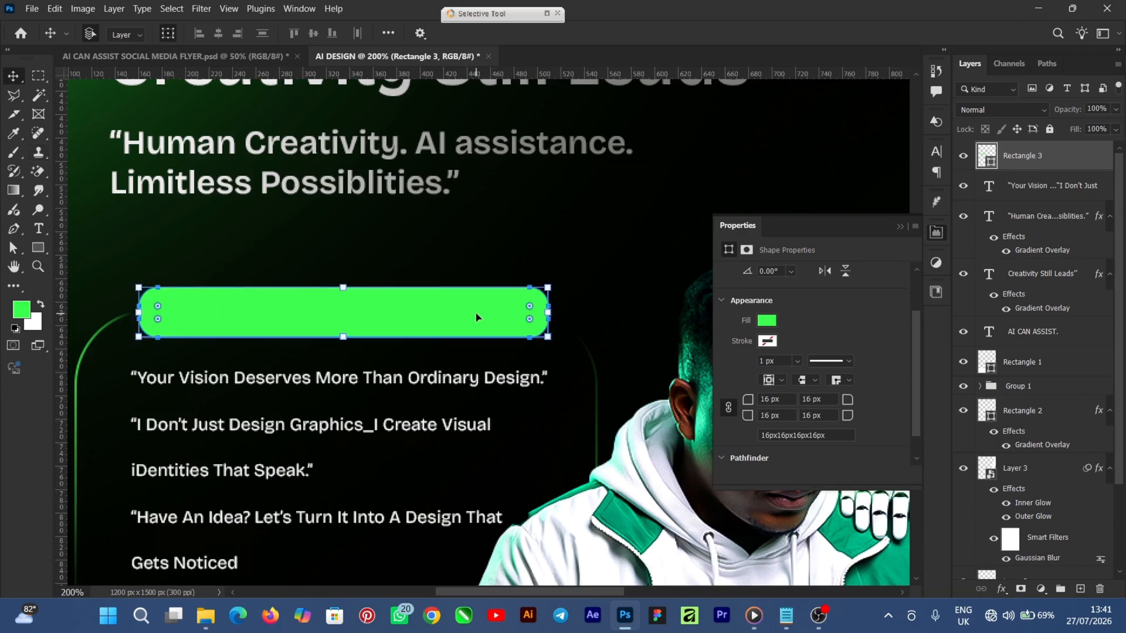
key("ctrl+minus")
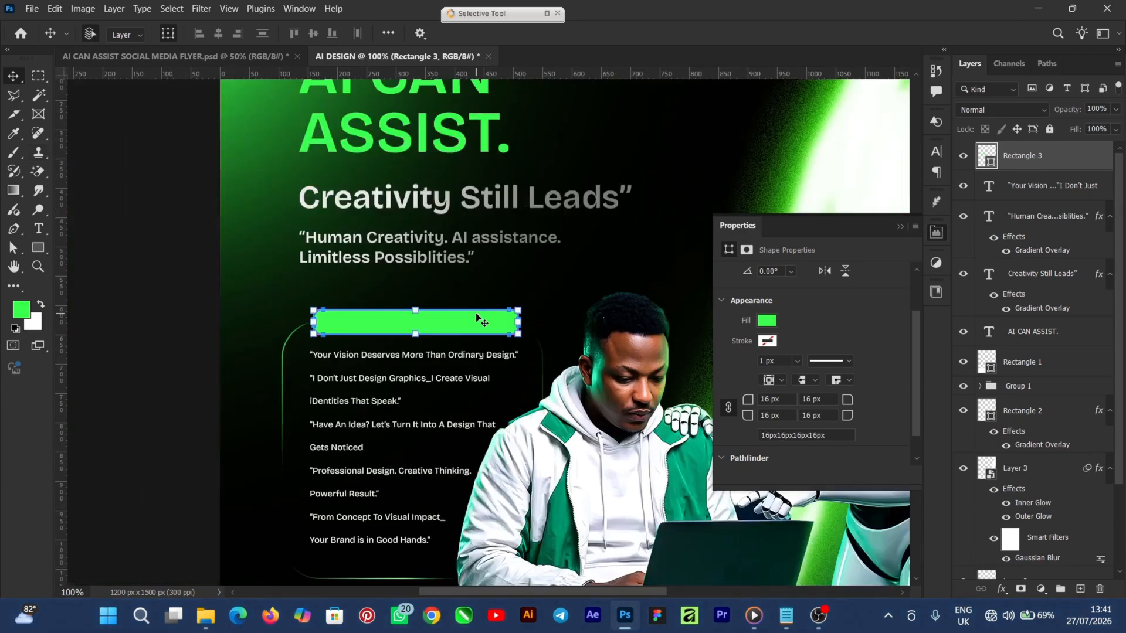
left_click(166, 338)
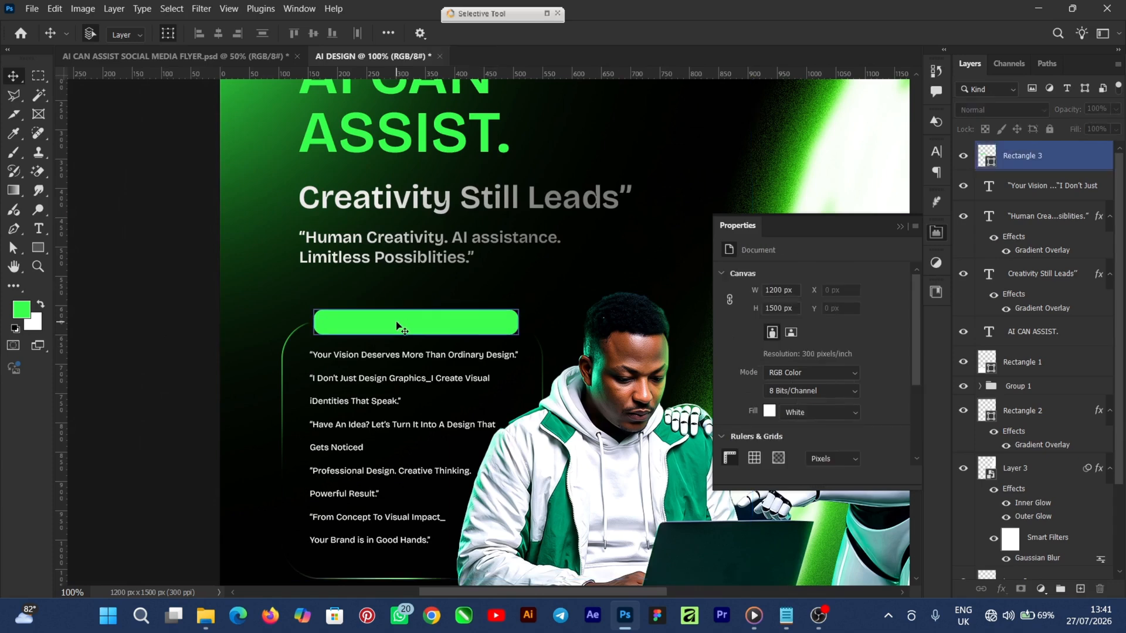
left_click_drag(397, 326, 393, 326)
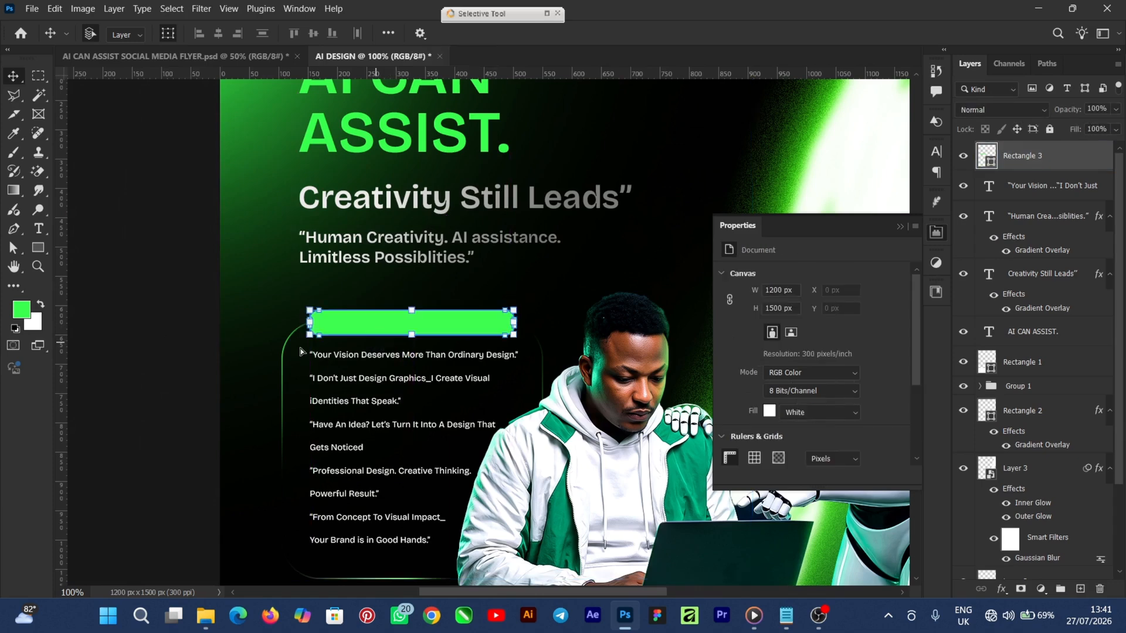
Add the white 8 pt heading "WHY CHOOSE OUR DESIGN SERVICES" in Bricolage Grotesque Regular over the green bar
left_click(41, 233)
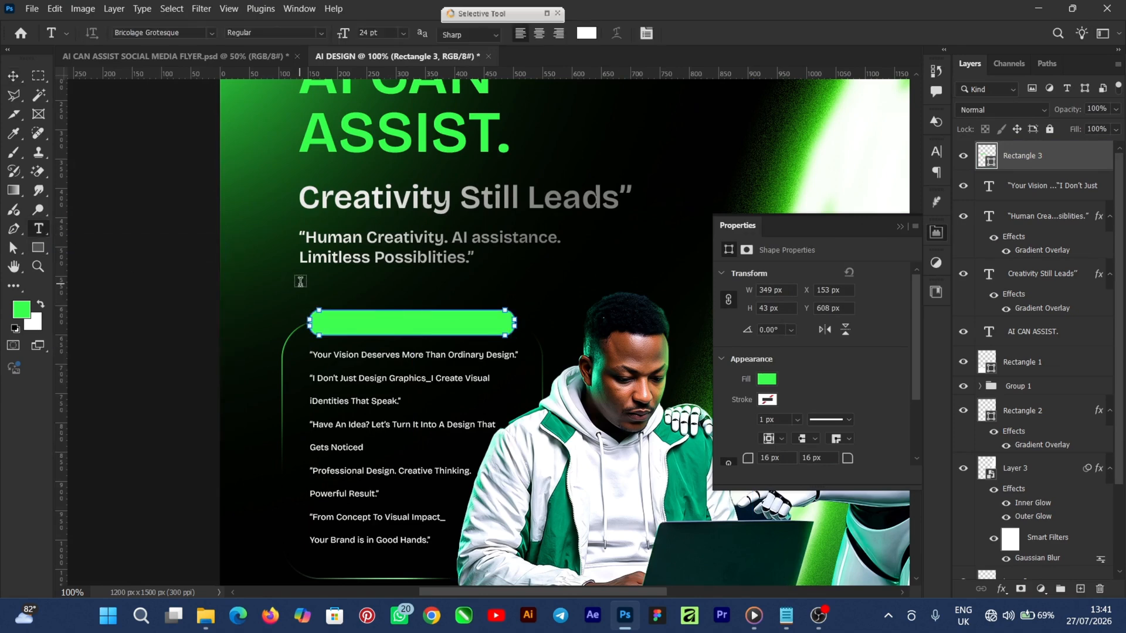
left_click(330, 324)
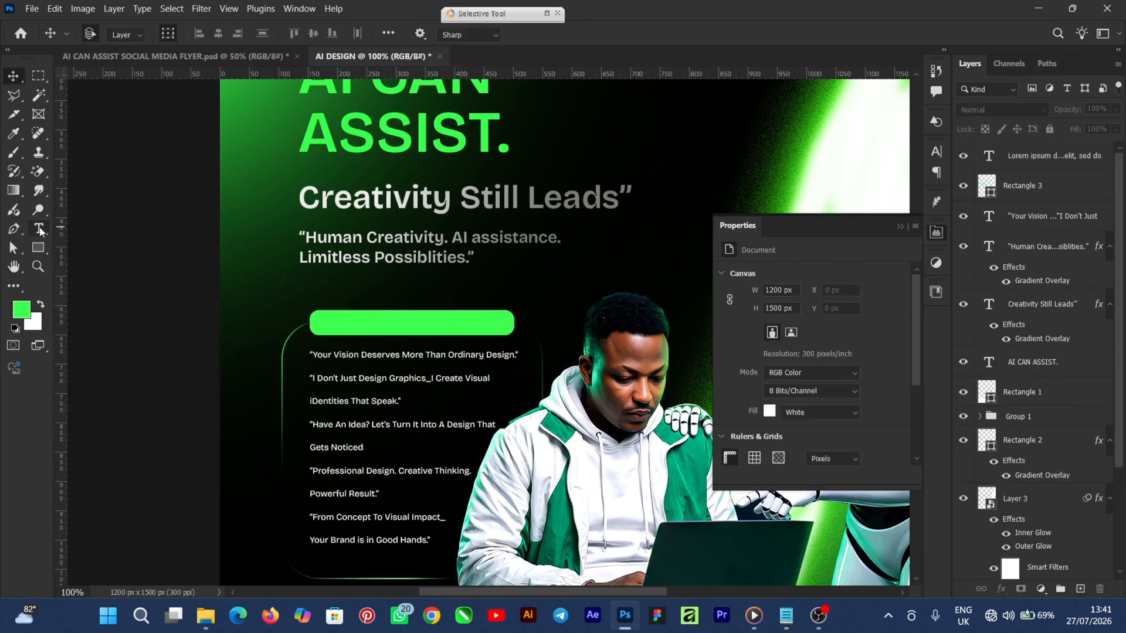
left_click(353, 316)
type("WHY CHOOSE OUR DESIGN SERVICES")
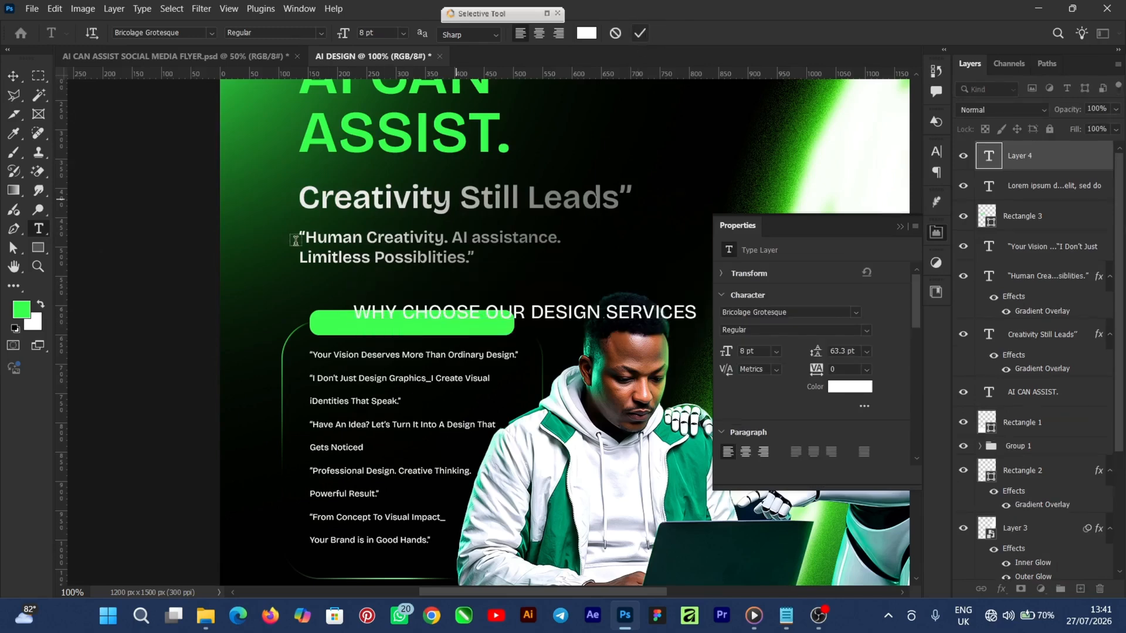
key("ctrl+Return")
left_click(13, 78)
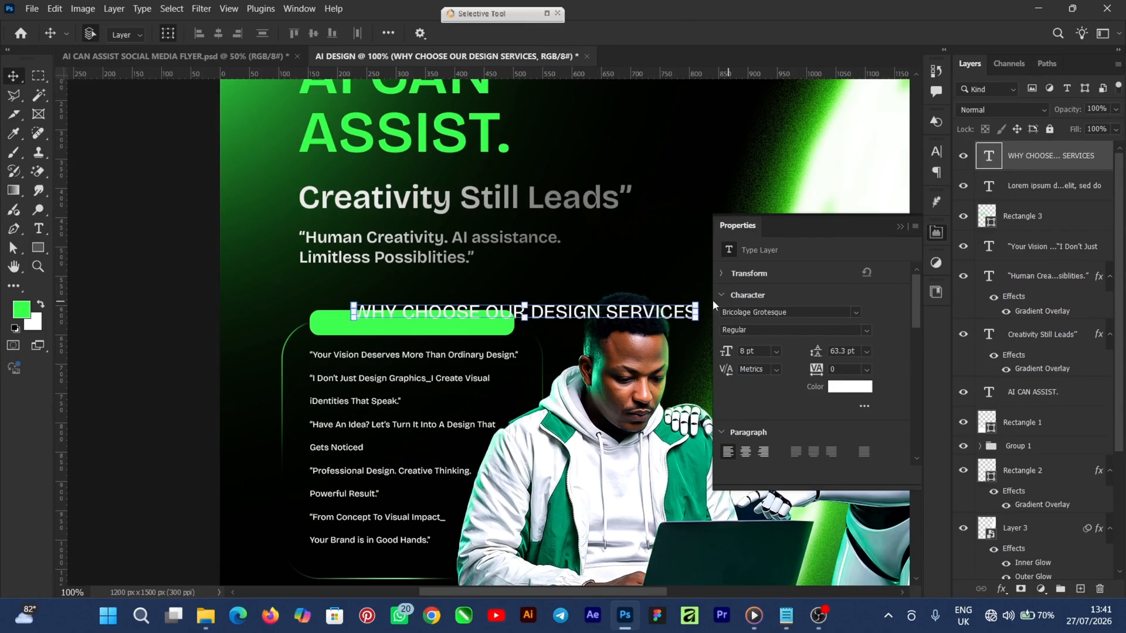
Scale the heading "WHY CHOOSE OUR DESIGN SERVICES" to about 55% and fit it inside the green bar
left_click_drag(696, 305, 568, 311)
left_click_drag(532, 319, 503, 313)
key("Return")
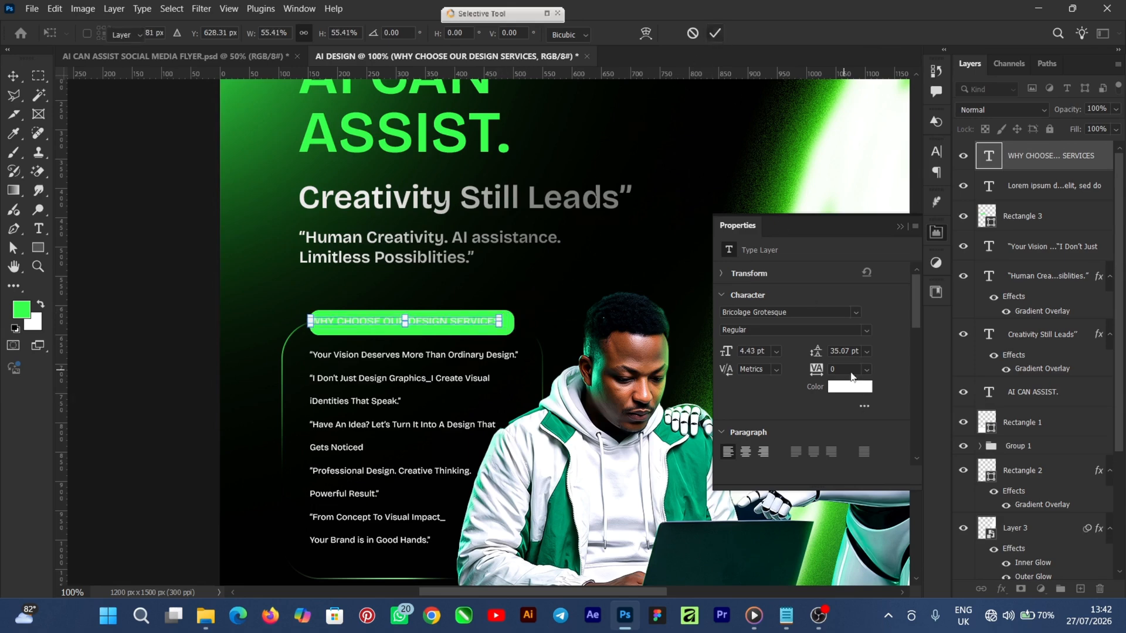
Set the line spacing of the green bar's heading to Auto
left_click(936, 232)
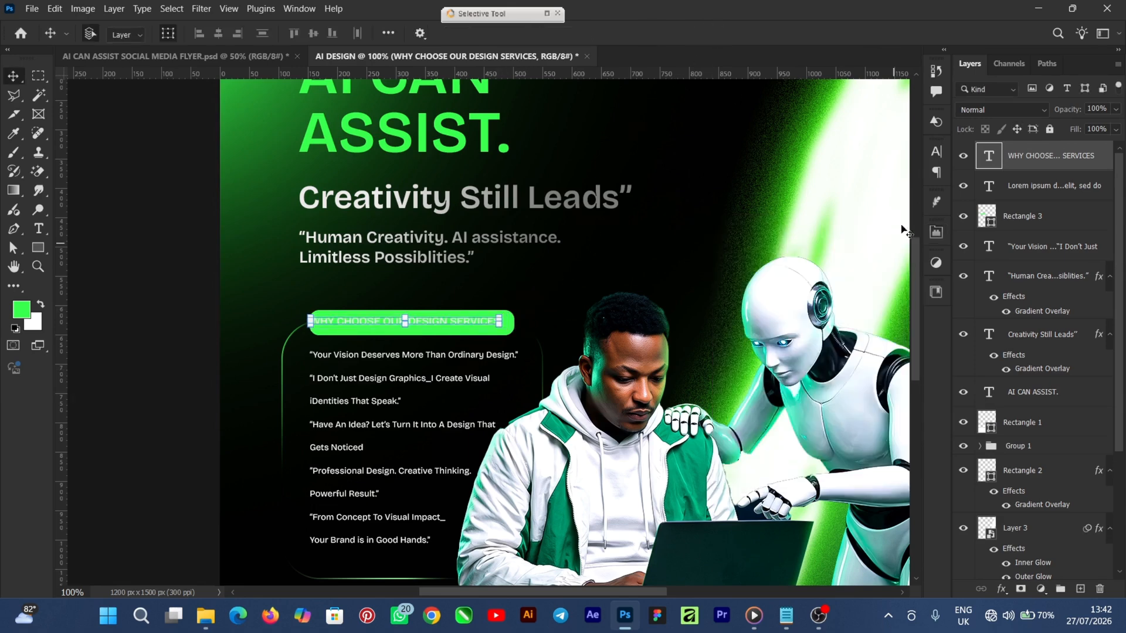
left_click(936, 153)
left_click(911, 190)
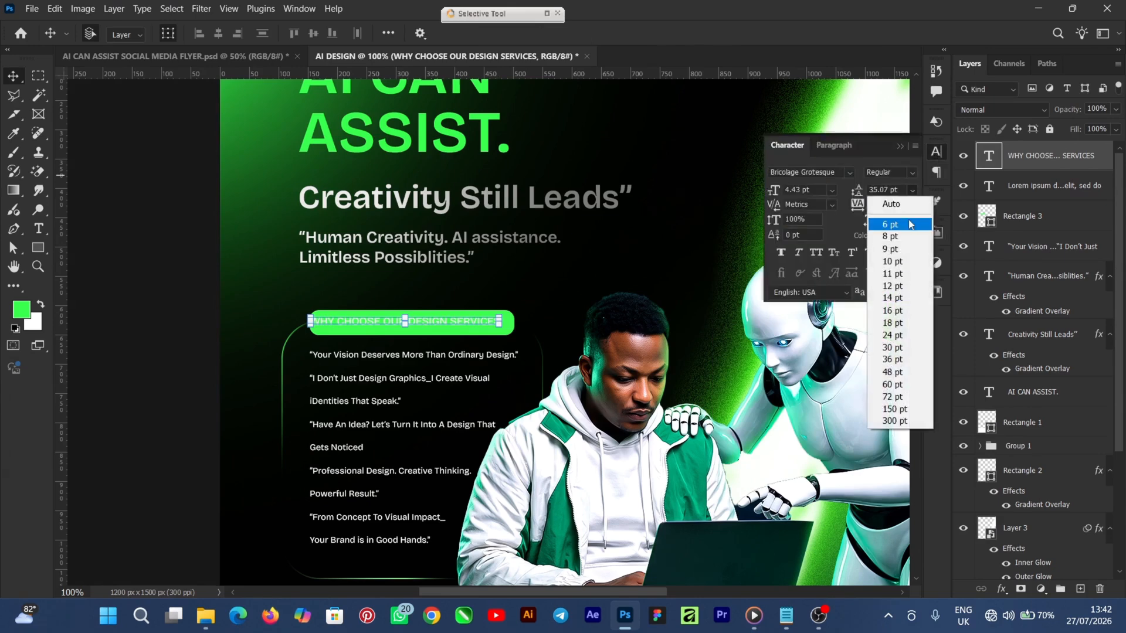
left_click(902, 200)
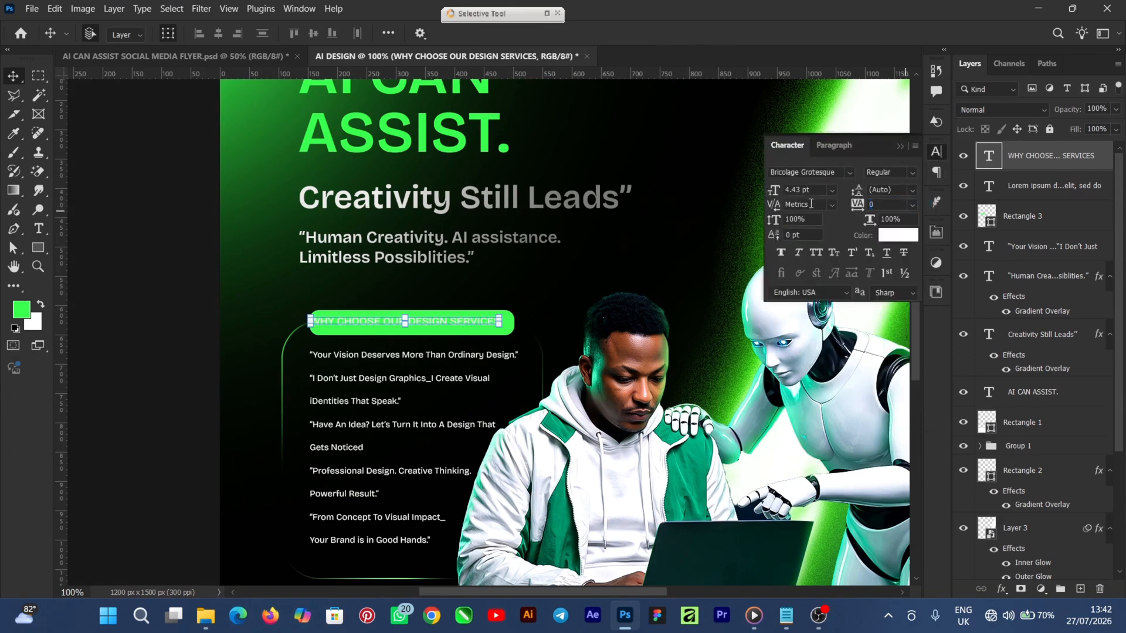
Recolor the bar heading to near-black 010300 and set its font weight to SemiBold
left_click(895, 235)
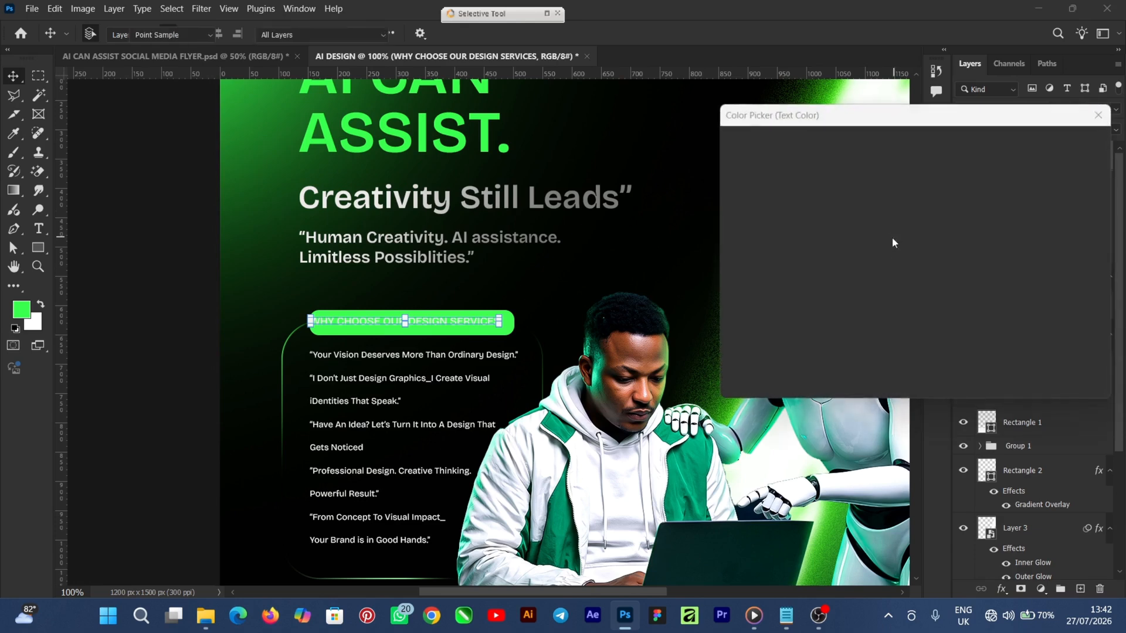
left_click(645, 246)
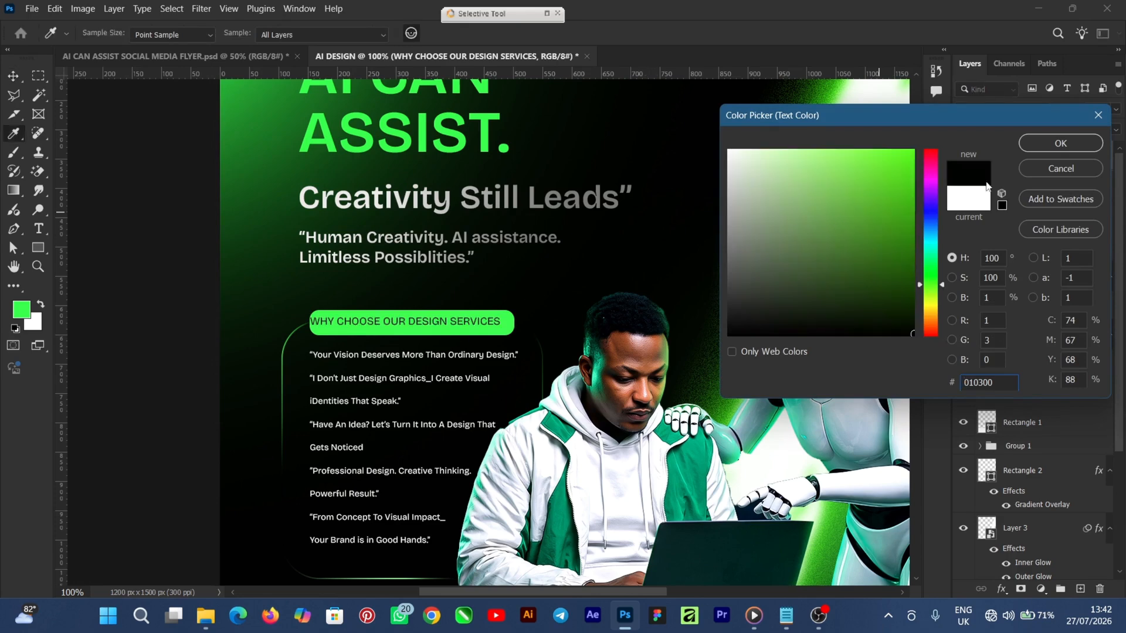
left_click(1030, 145)
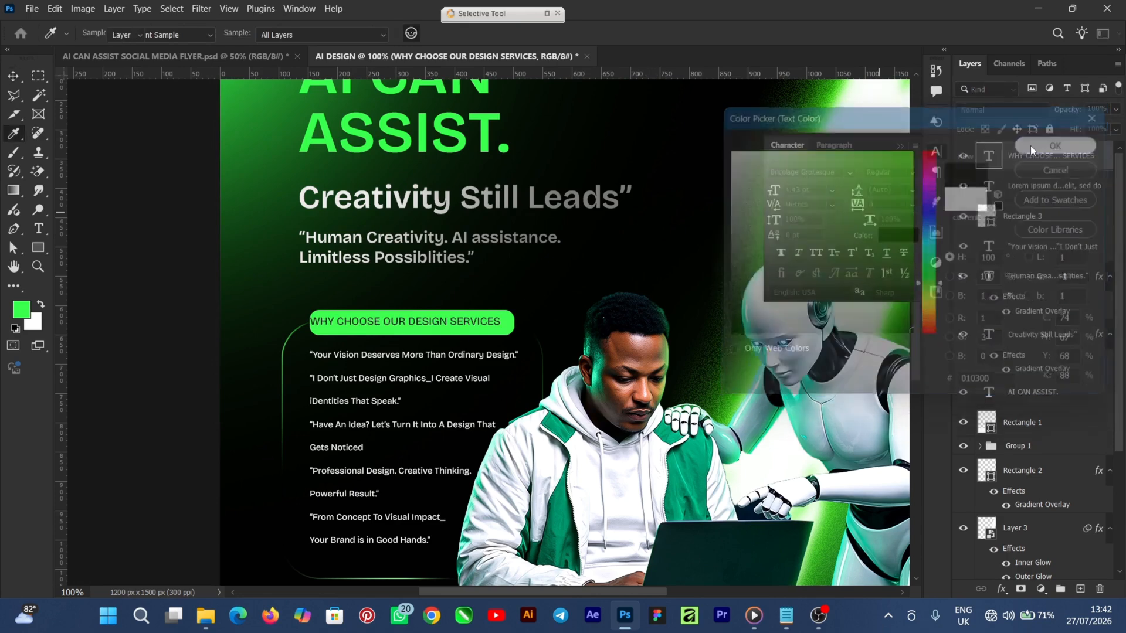
left_click(911, 173)
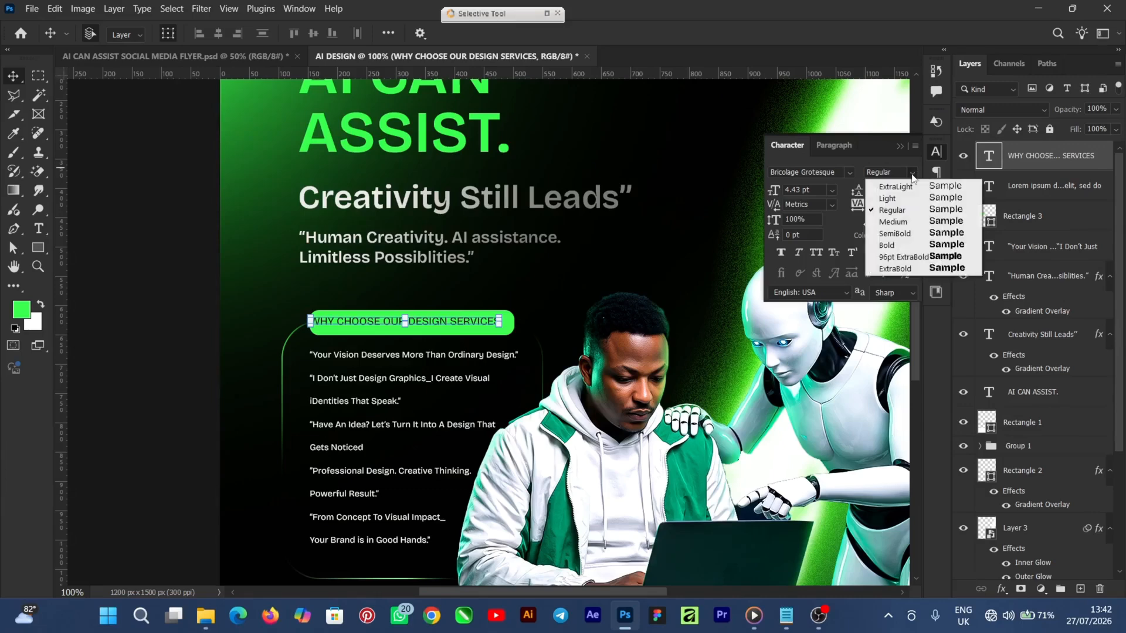
left_click(902, 235)
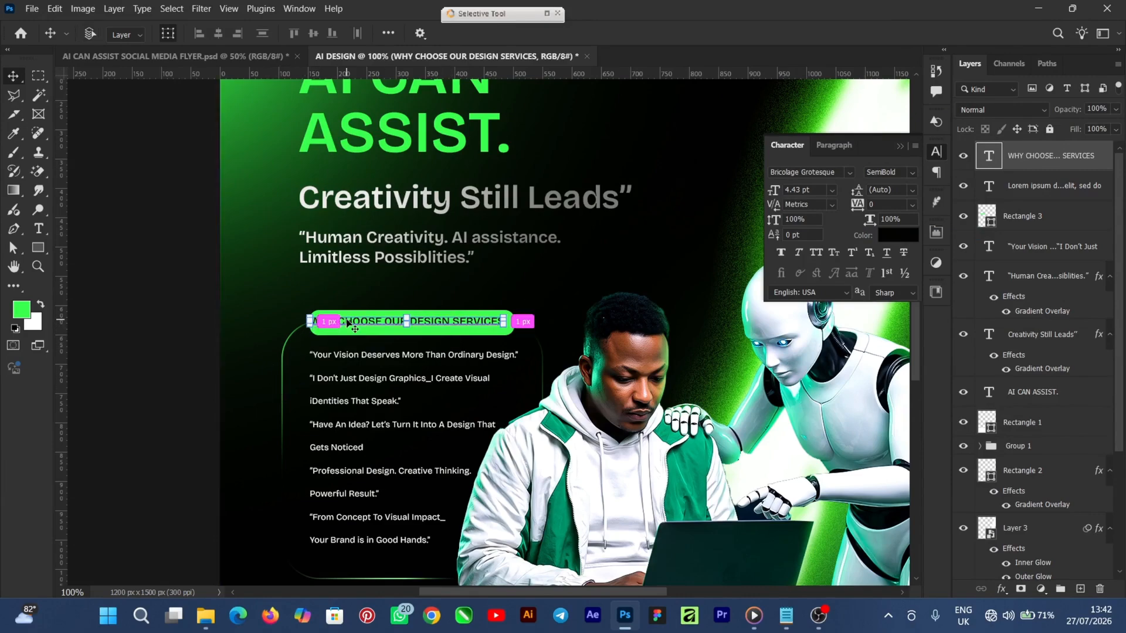
Center the heading on the green bar by aligning it with the Rectangle 3 layer, and deselect both
key("ctrl+plus")
mouse_move(236, 314)
left_mouse_down()
mouse_move(253, 319)
mouse_move(242, 319)
left_mouse_up()
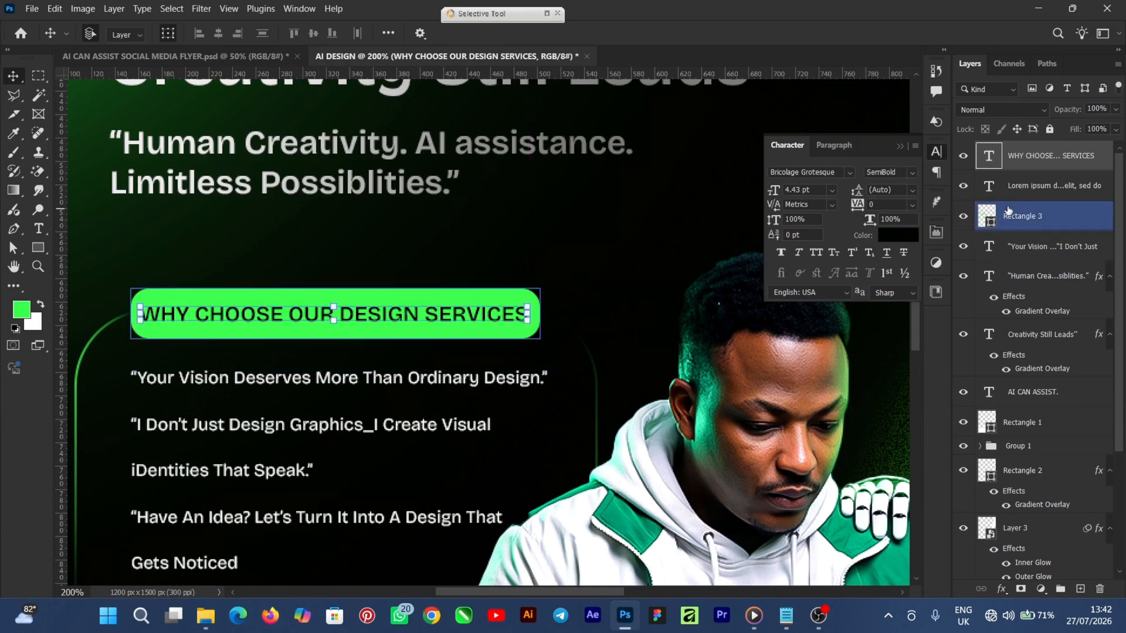
left_click(1041, 217, "ctrl")
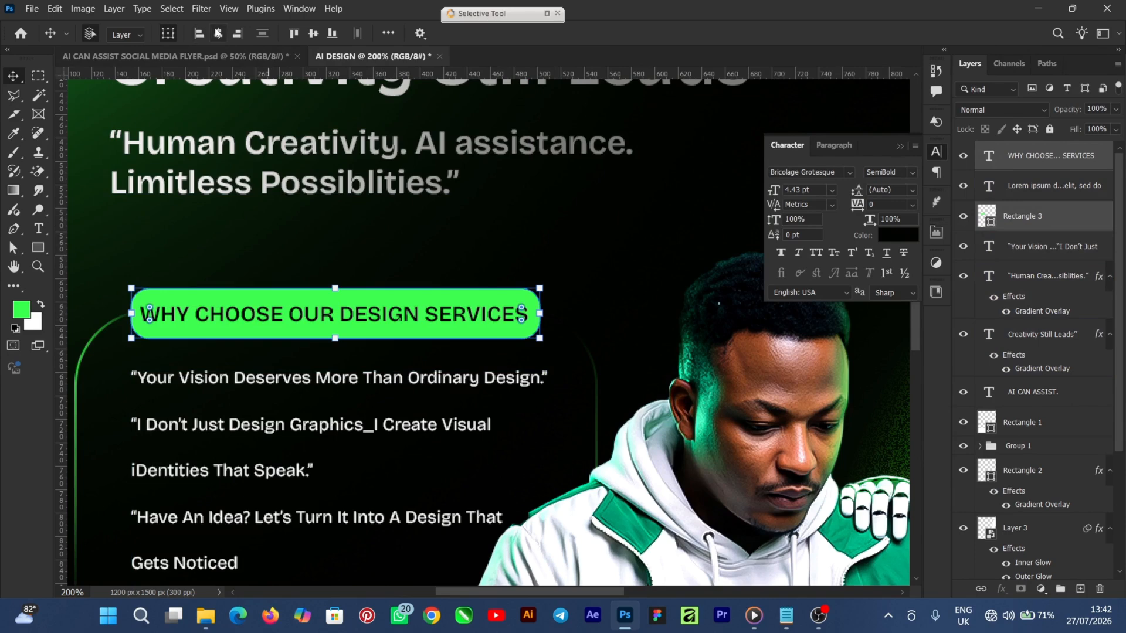
left_click(314, 36)
key("ctrl+minus")
key("ctrl+minus")
left_click(842, 443)
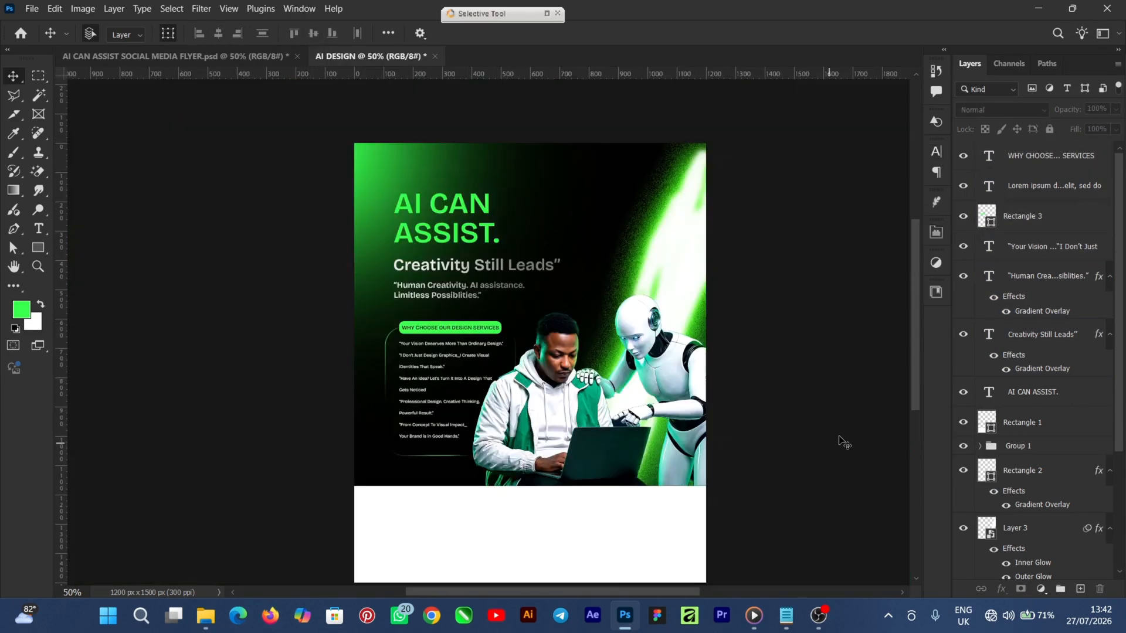
Place the WIDE CREATIVITY LOGO file from the project folder into the flyer and move it above the "AI CAN ASSIST." headline
left_click_drag(917, 317, 916, 319)
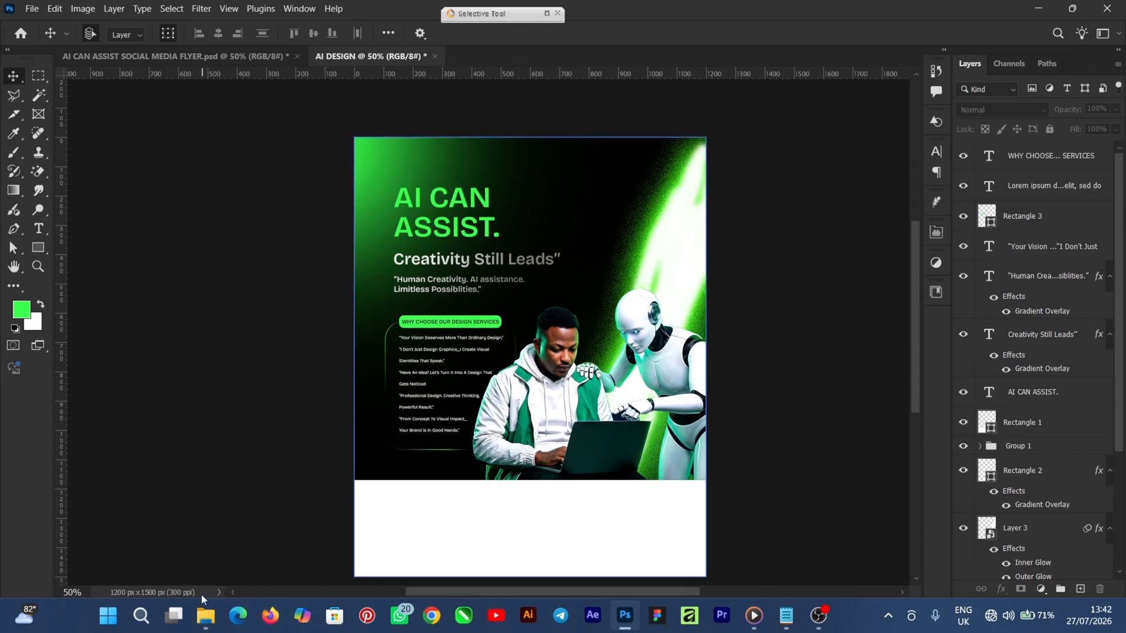
mouse_move(209, 616)
left_click(273, 564)
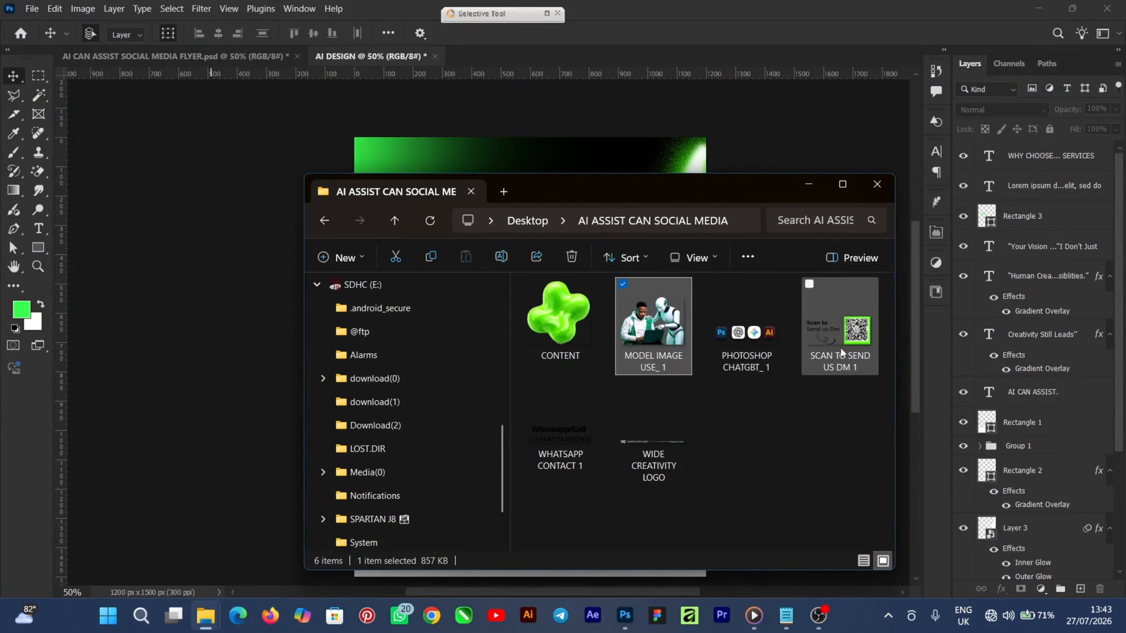
left_click_drag(676, 451, 236, 406)
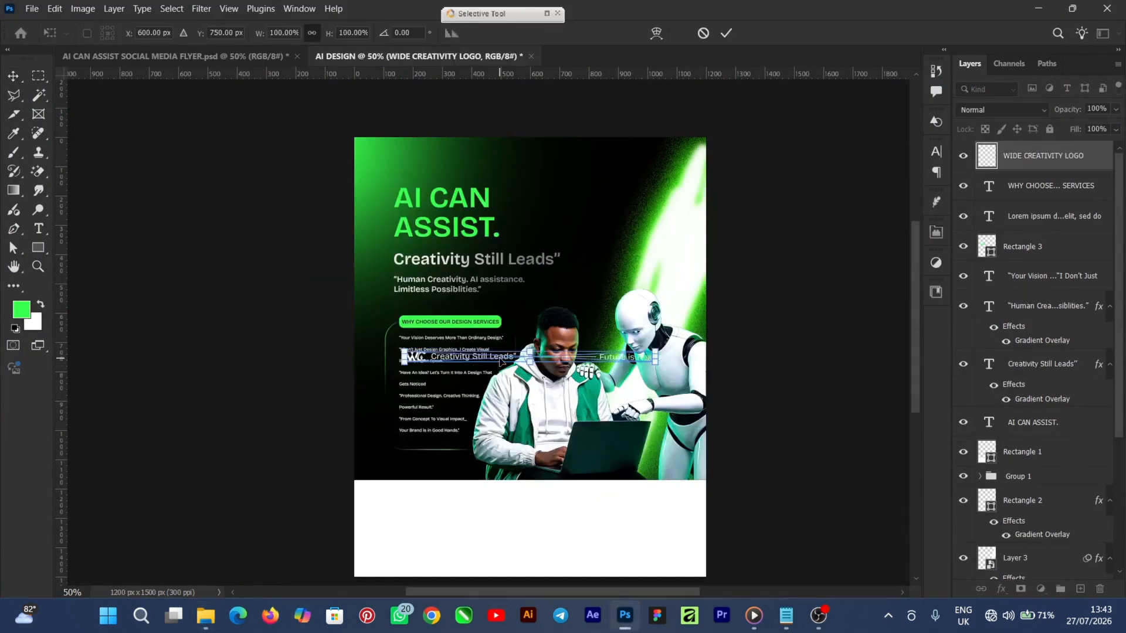
left_click_drag(500, 362, 501, 169)
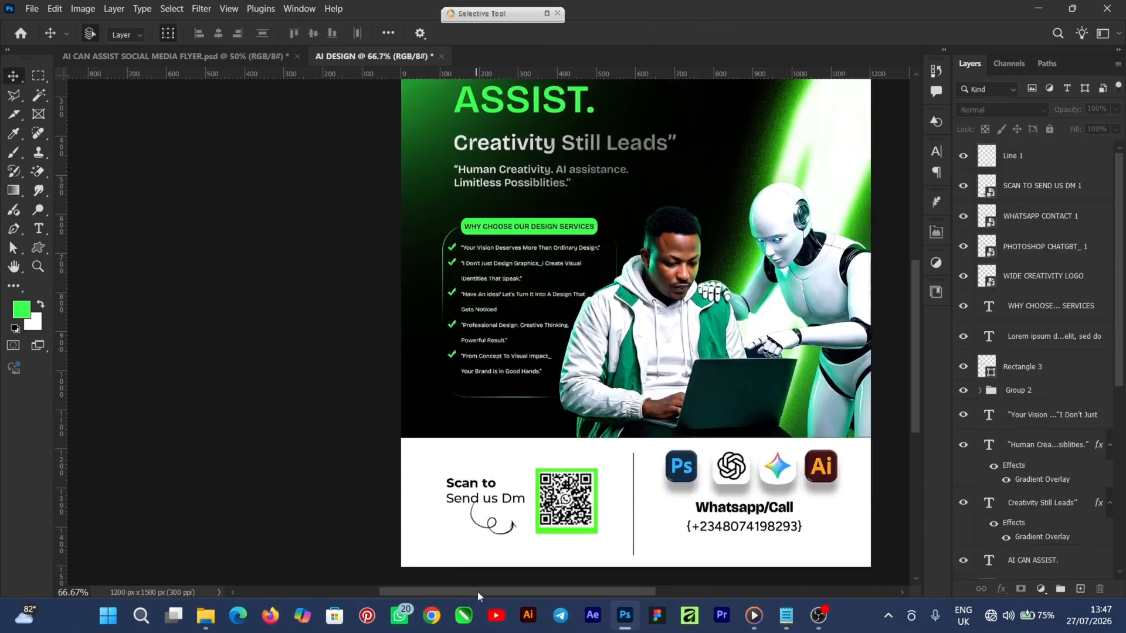
left_click_drag(478, 591, 525, 591)
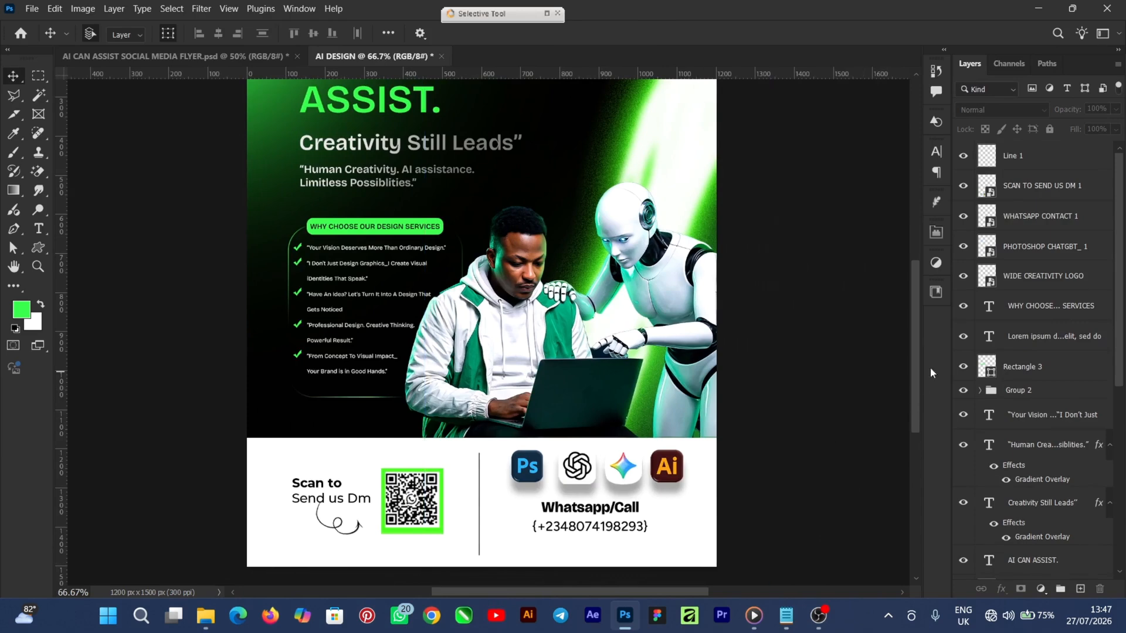
left_click_drag(920, 364, 920, 318)
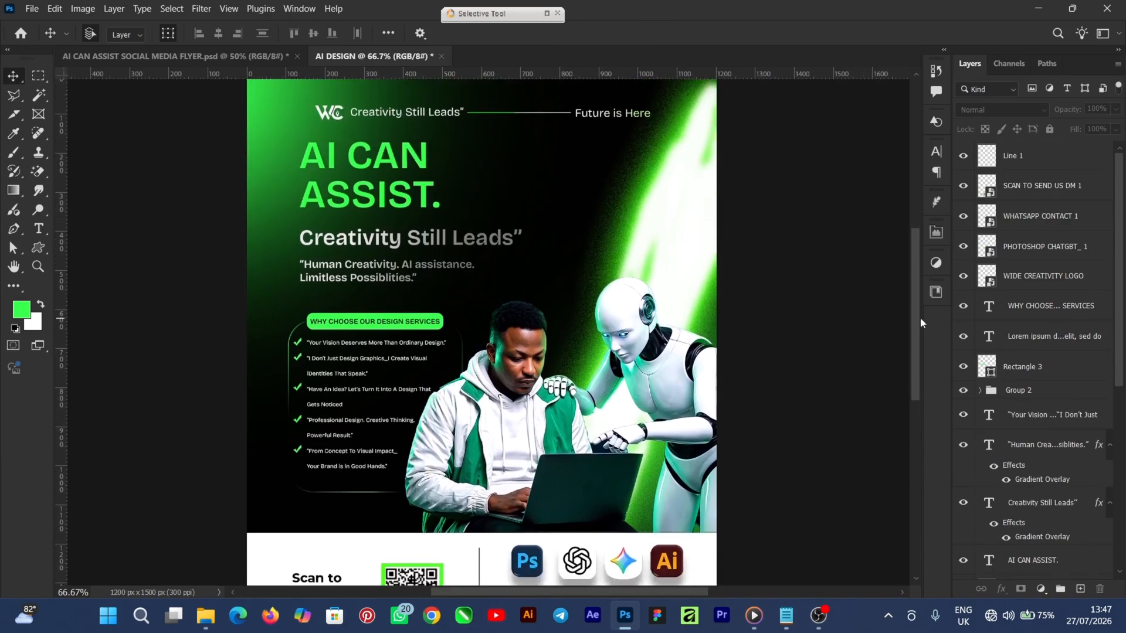
key("ctrl+minus")
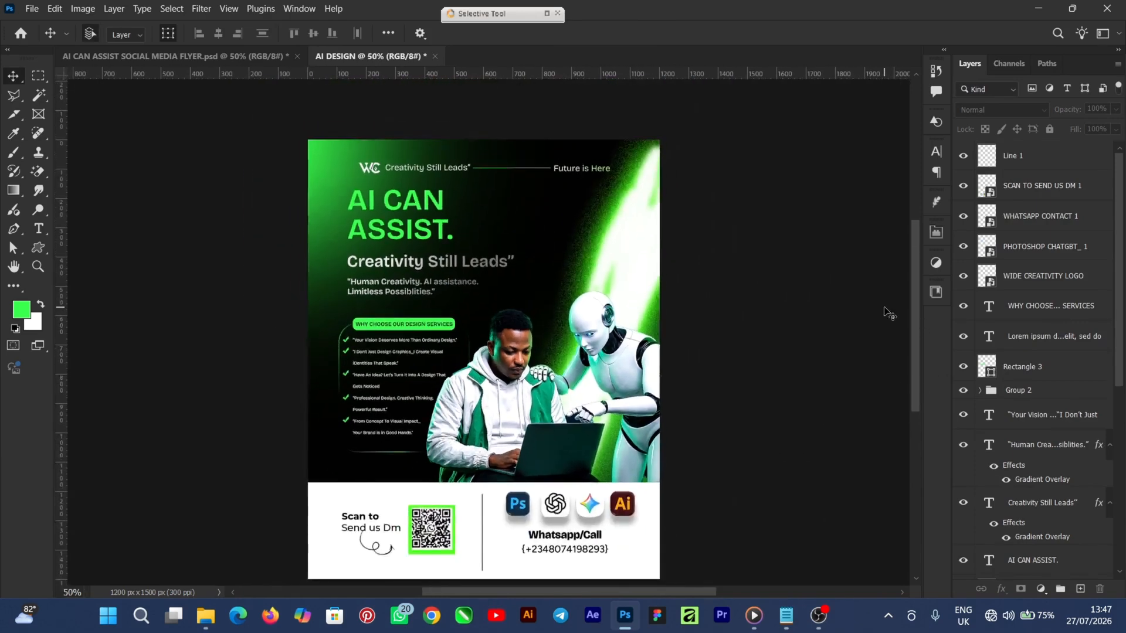